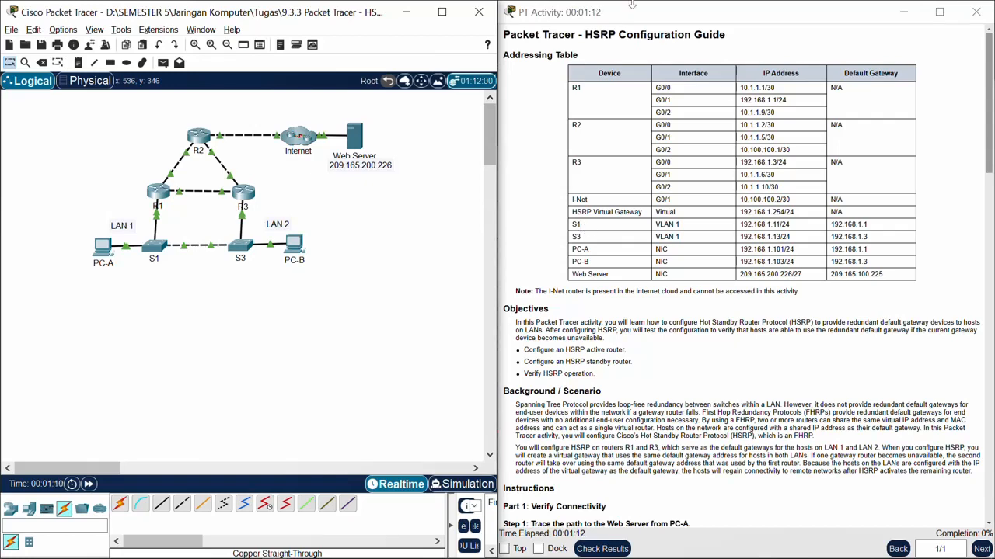
Step: Read through the HSRP activity guide: addressing table, objectives, background, and the Part 1 connectivity instructions
scroll(637, 233, "down", 3)
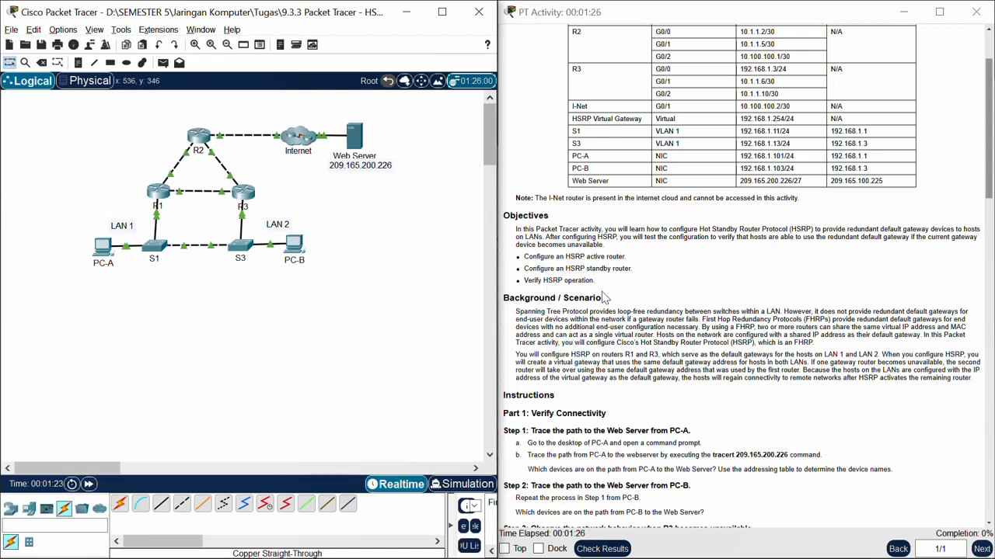
scroll(604, 298, "down", 2)
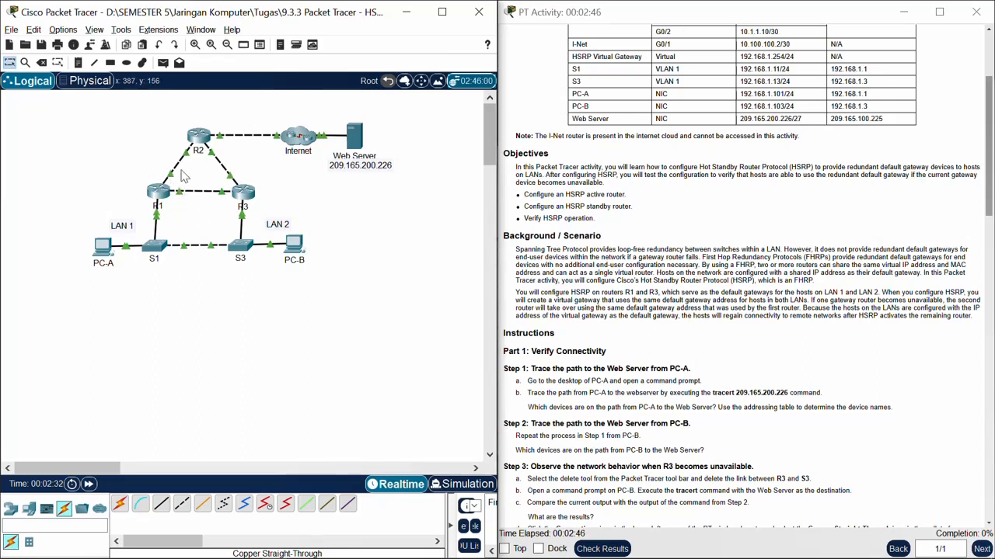
scroll(296, 366, "down", 1)
scroll(296, 365, "down", 2)
scroll(296, 363, "up", 3)
scroll(775, 314, "down", 1)
scroll(684, 320, "down", 1)
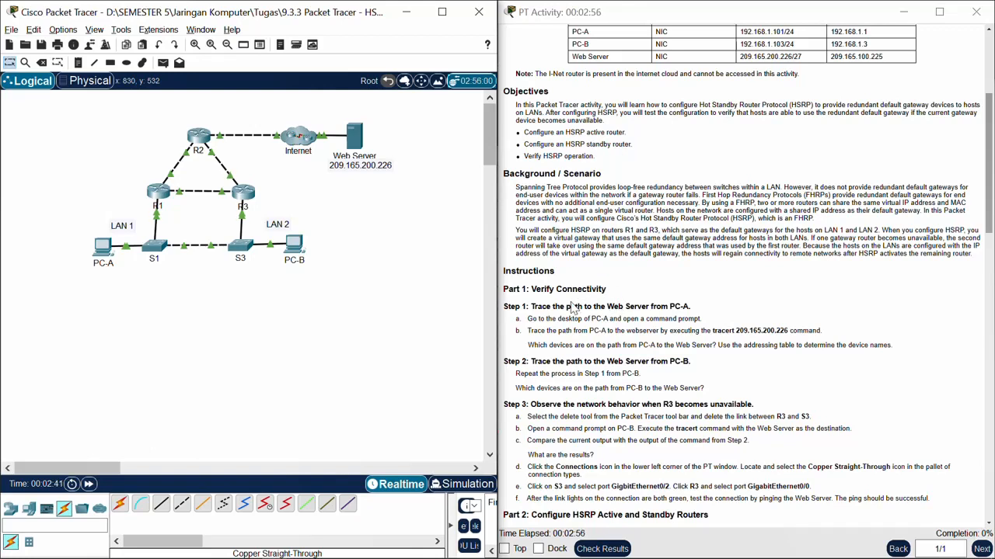
scroll(598, 289, "down", 4)
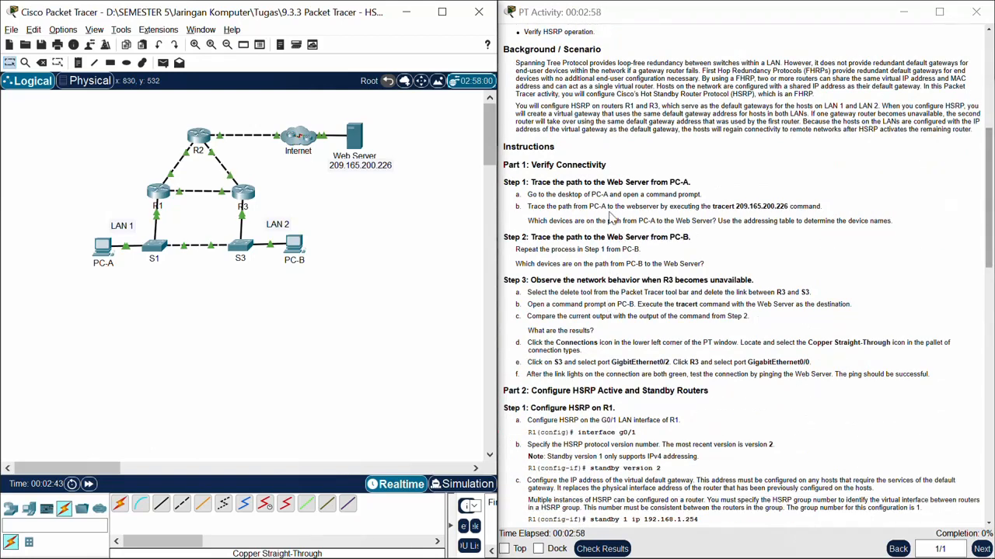
scroll(611, 219, "up", 1)
scroll(613, 243, "up", 1)
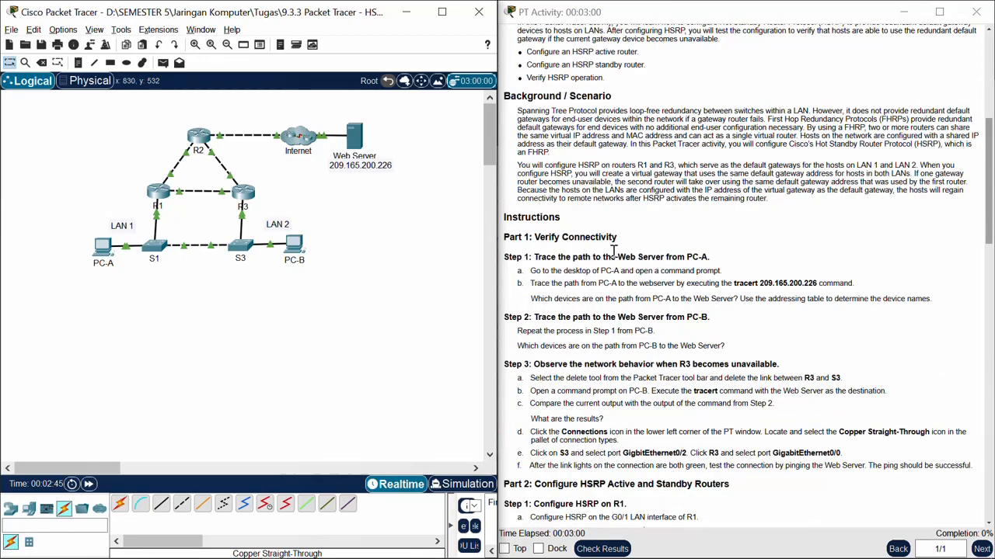
scroll(614, 251, "down", 1)
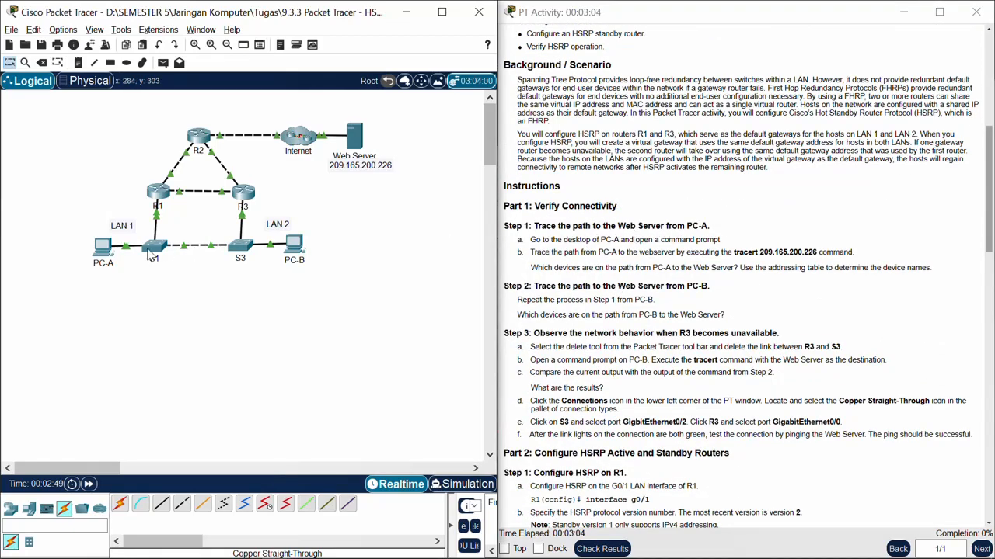
Step: Open the command prompt on PC-A and run the tracert 209.165.200.226 command copied from the instructions
left_click(102, 246)
left_click_drag(503, 101, 308, 70)
left_click(359, 138)
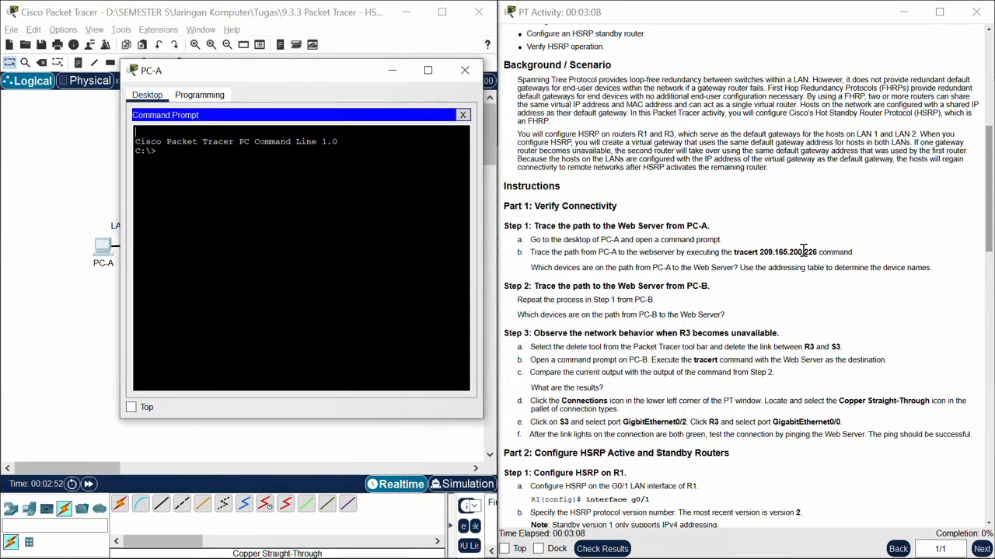
left_click_drag(733, 252, 806, 251)
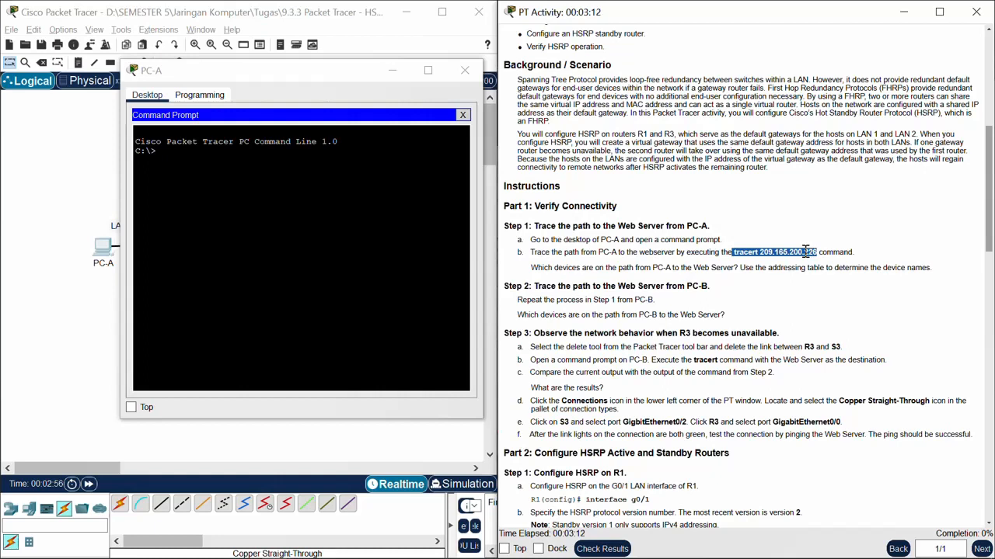
right_click(354, 207)
left_click(354, 231)
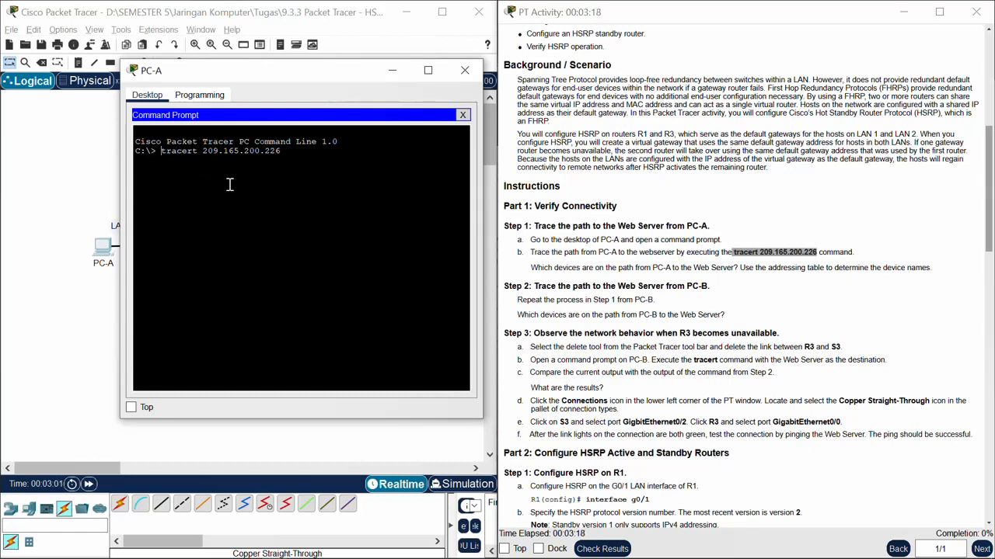
key("BackSpace")
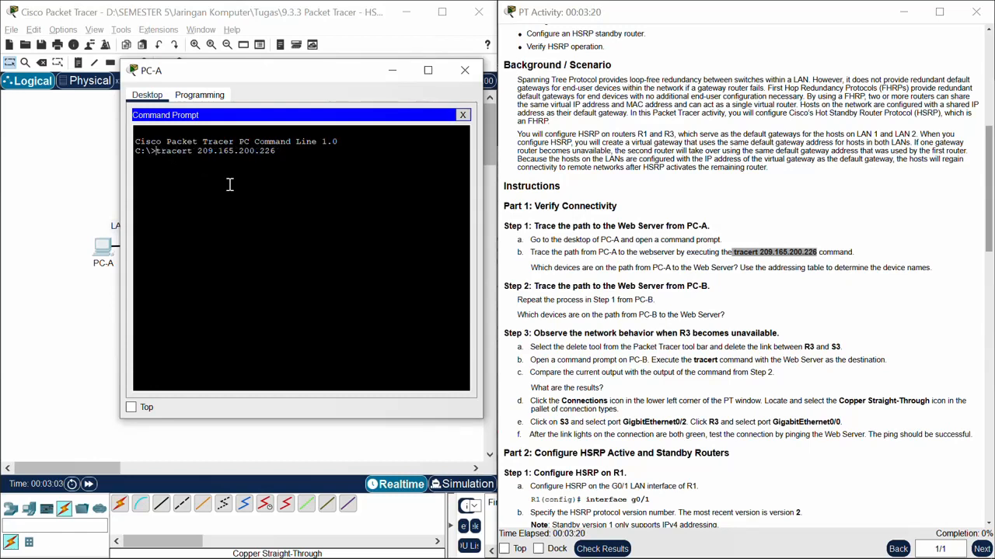
type("\\")
key("BackSpace")
key("Return")
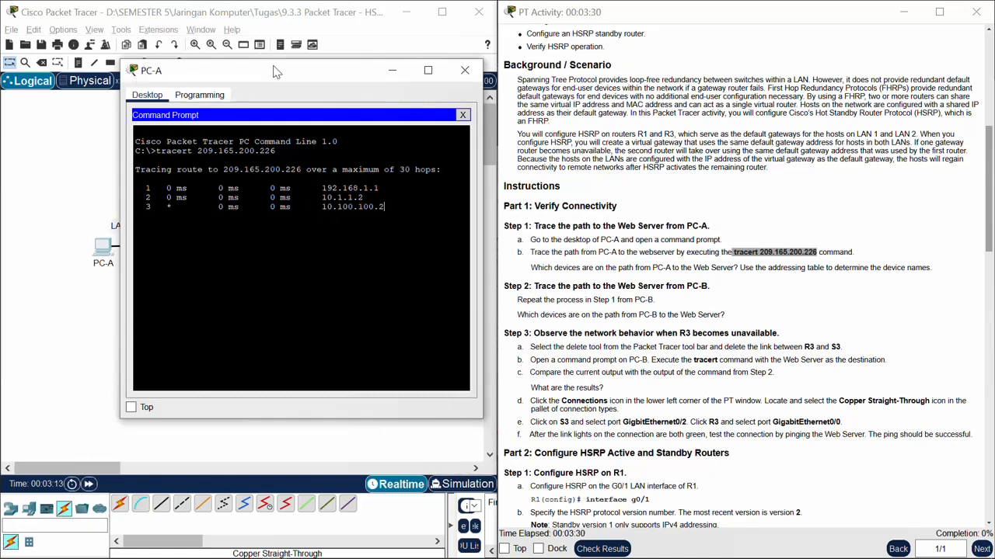
Step: Compare the hop addresses in PC-A's trace with the addressing table and topology to identify the devices on the path
left_click_drag(274, 72, 412, 124)
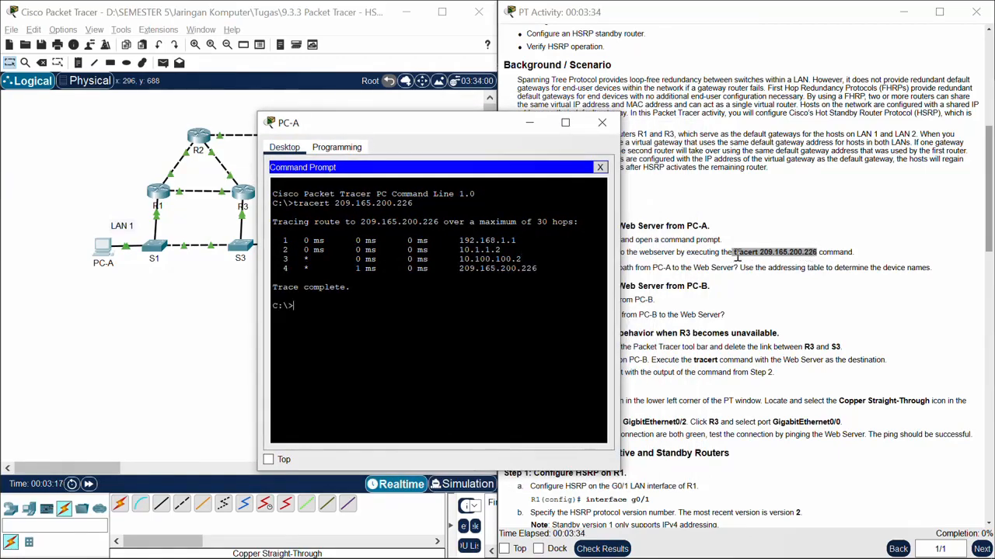
left_click_drag(393, 137, 252, 136)
scroll(769, 205, "down", 2)
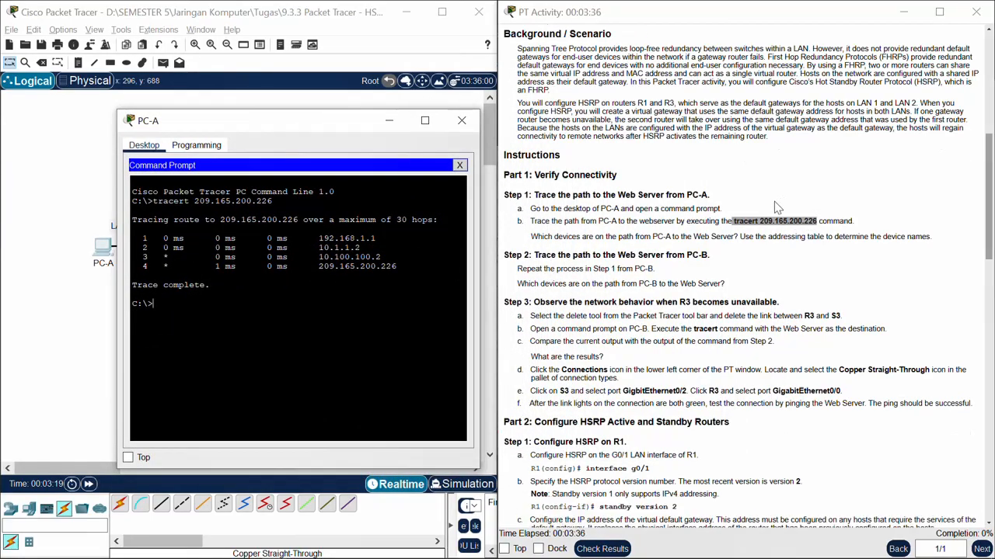
scroll(765, 203, "up", 5)
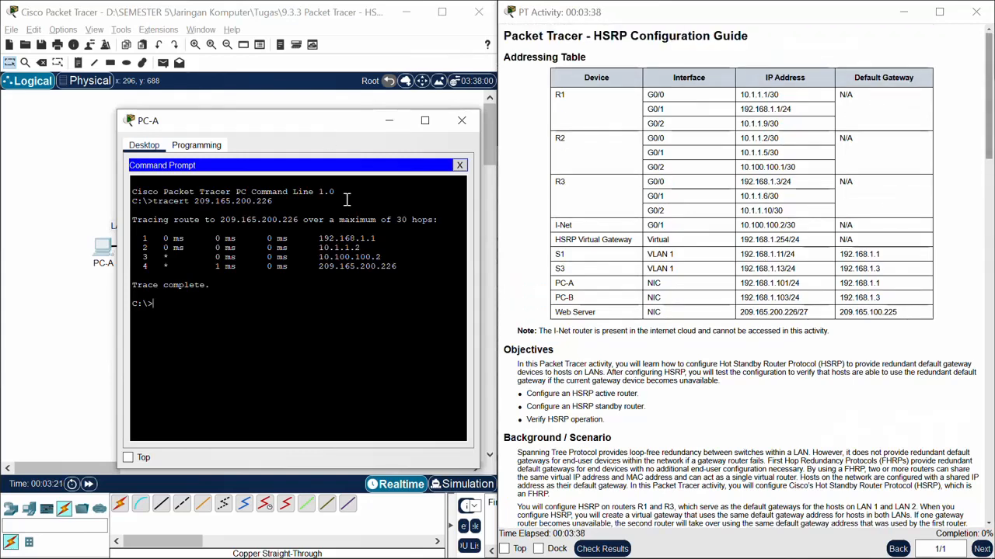
left_click_drag(309, 122, 599, 159)
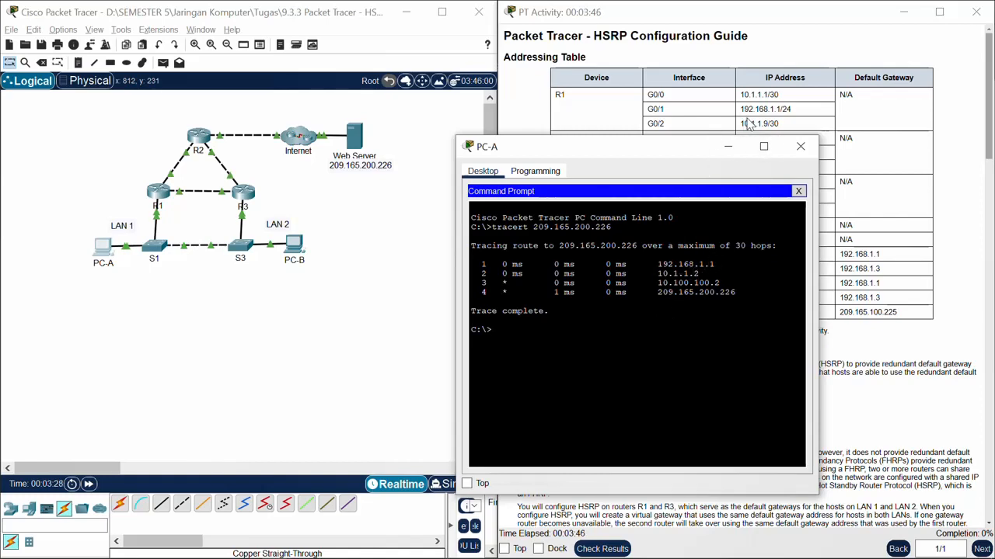
left_click_drag(649, 156, 641, 215)
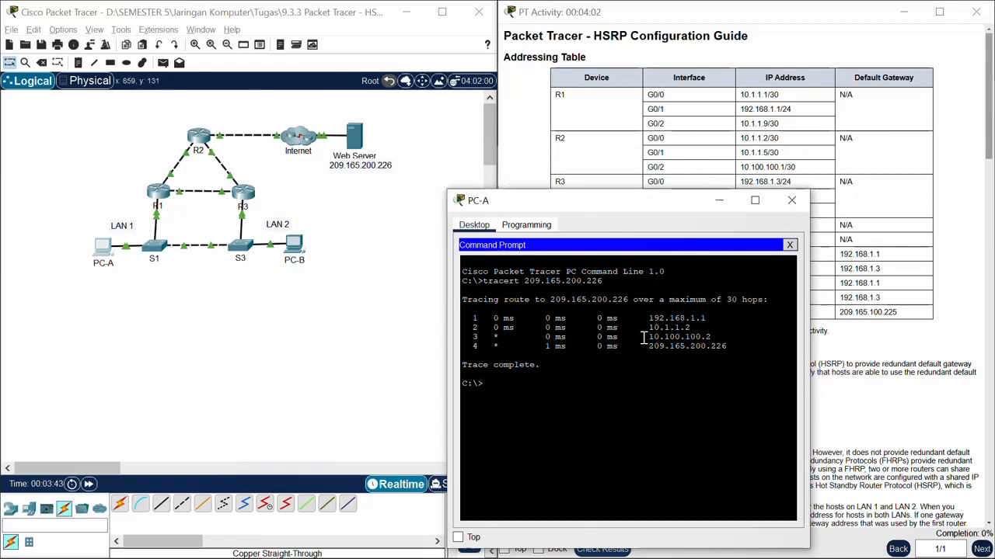
left_click_drag(670, 206, 282, 179)
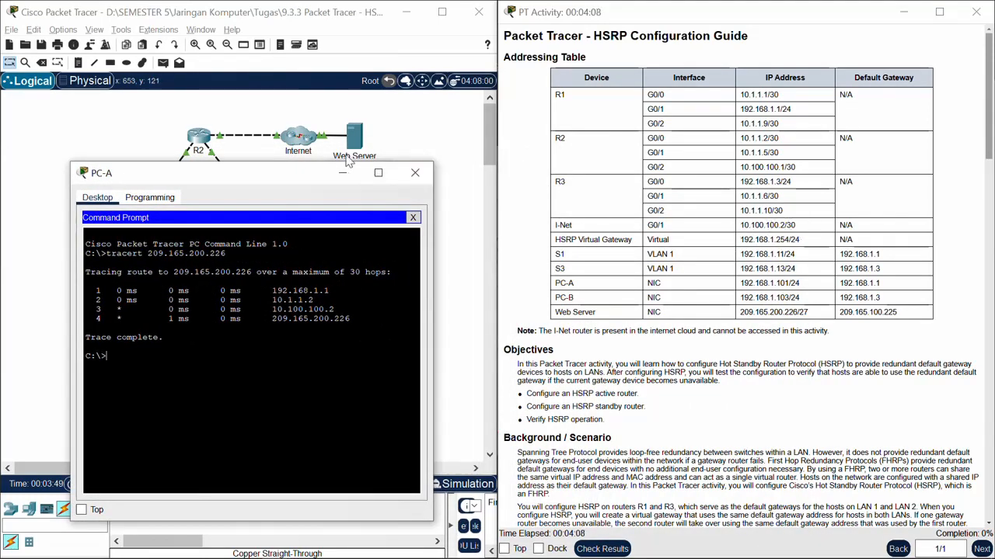
left_click_drag(348, 173, 788, 108)
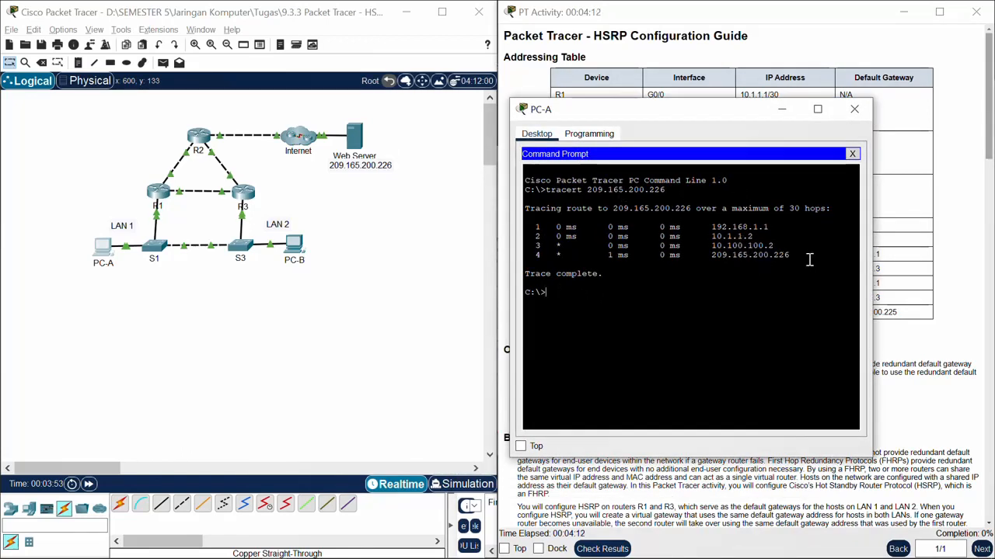
left_click_drag(808, 256, 704, 257)
left_click(750, 327)
left_click(903, 188)
Step: Open the command prompt on PC-B and run tracert 209.165.200.226 to the Web Server
scroll(900, 182, "down", 5)
scroll(897, 178, "down", 4)
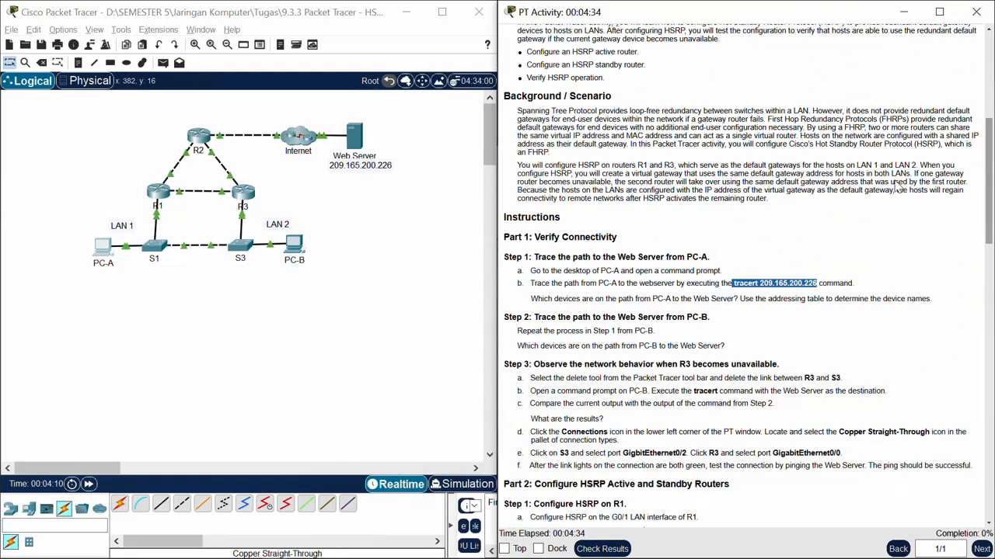
scroll(898, 190, "down", 2)
scroll(528, 240, "down", 1)
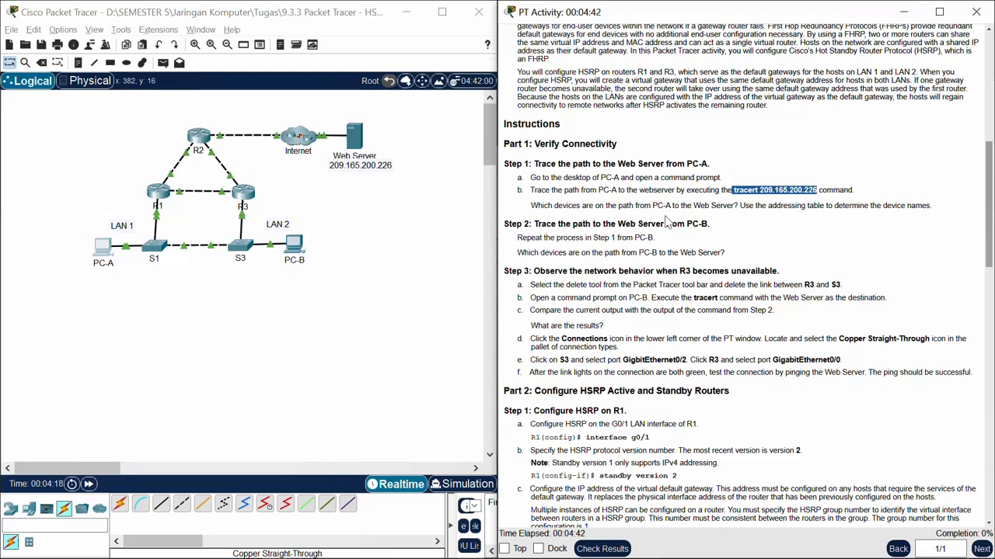
left_click(295, 249)
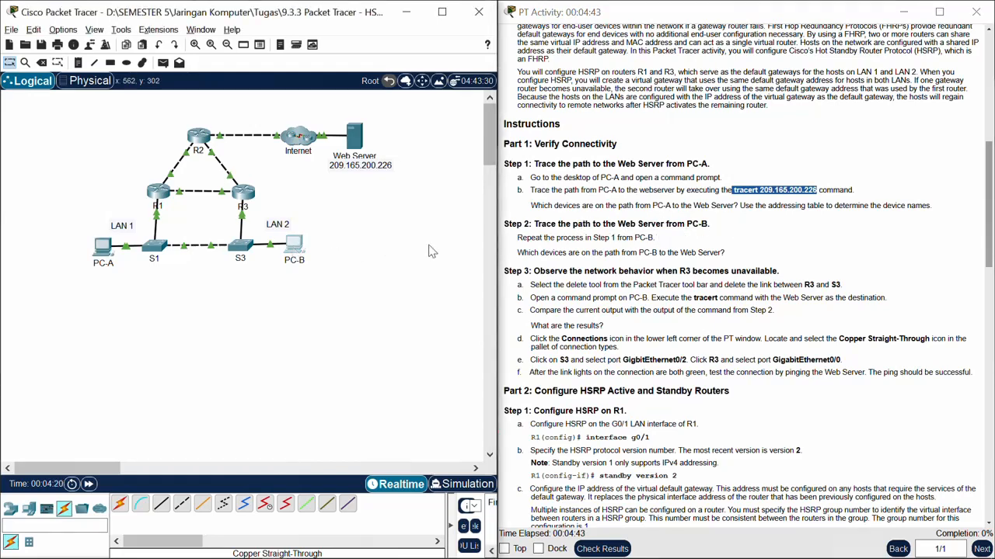
left_click(411, 213)
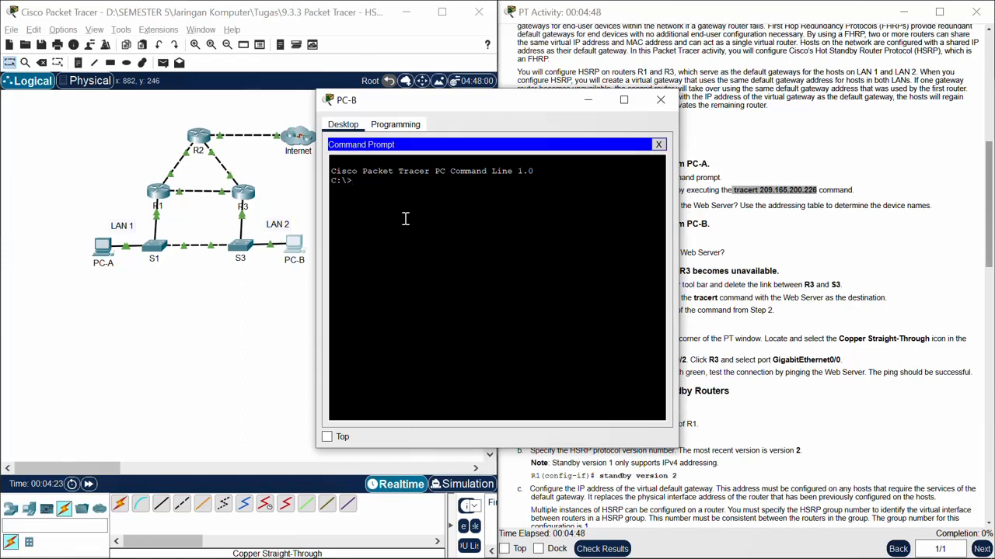
right_click(372, 234)
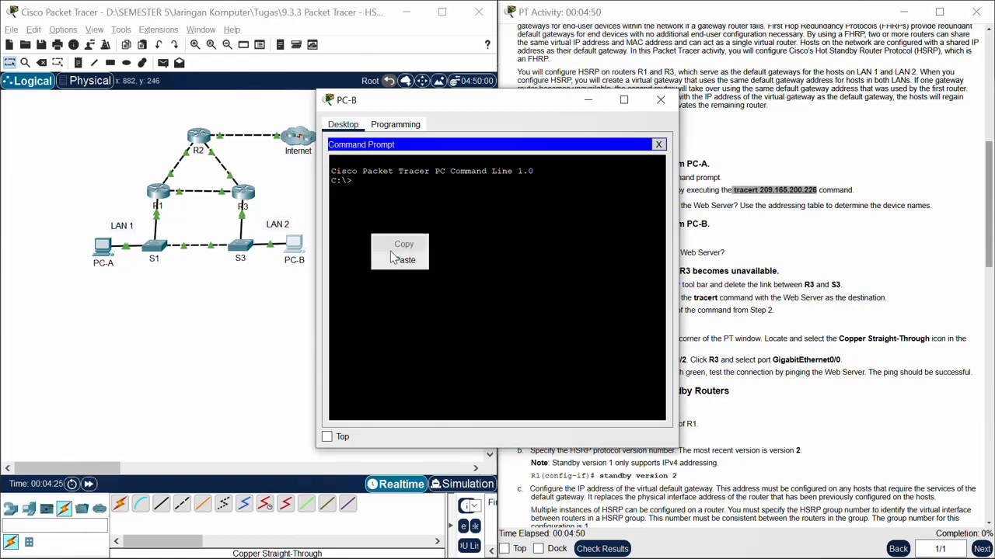
left_click(398, 259)
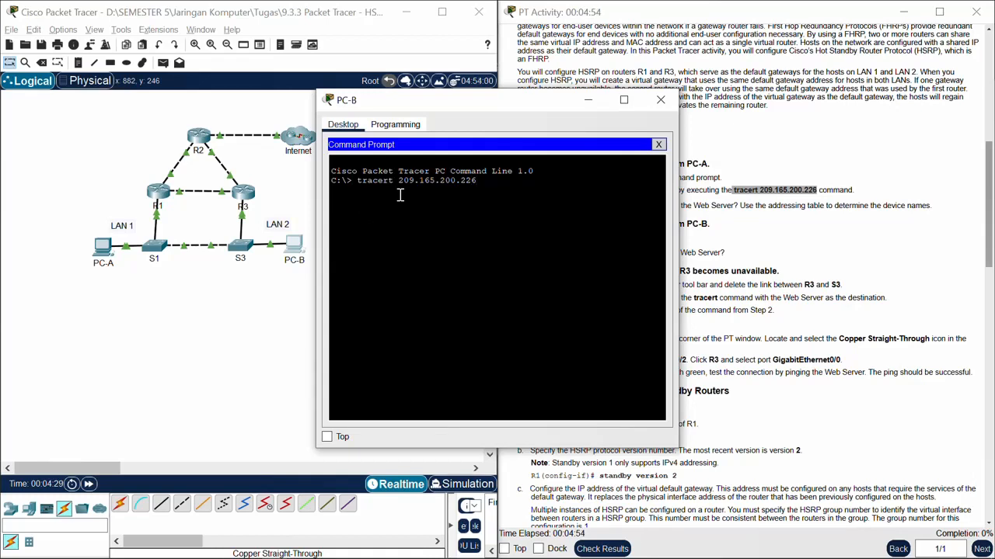
key("Return")
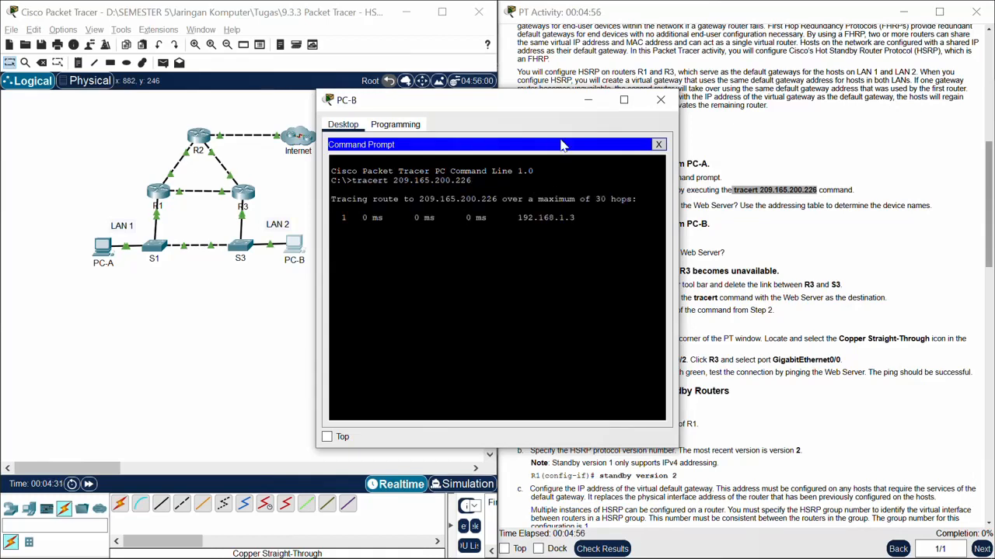
Step: Match each hop in PC-B's trace against the addressing table and topology, and put the PC-B window away
left_click_drag(522, 105, 297, 94)
scroll(744, 167, "up", 10)
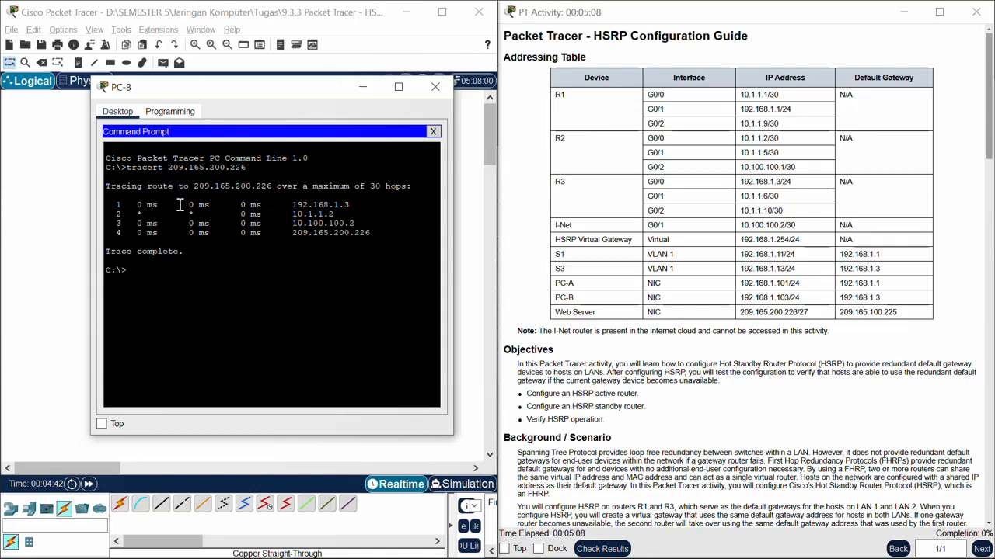
left_click_drag(205, 94, 185, 63)
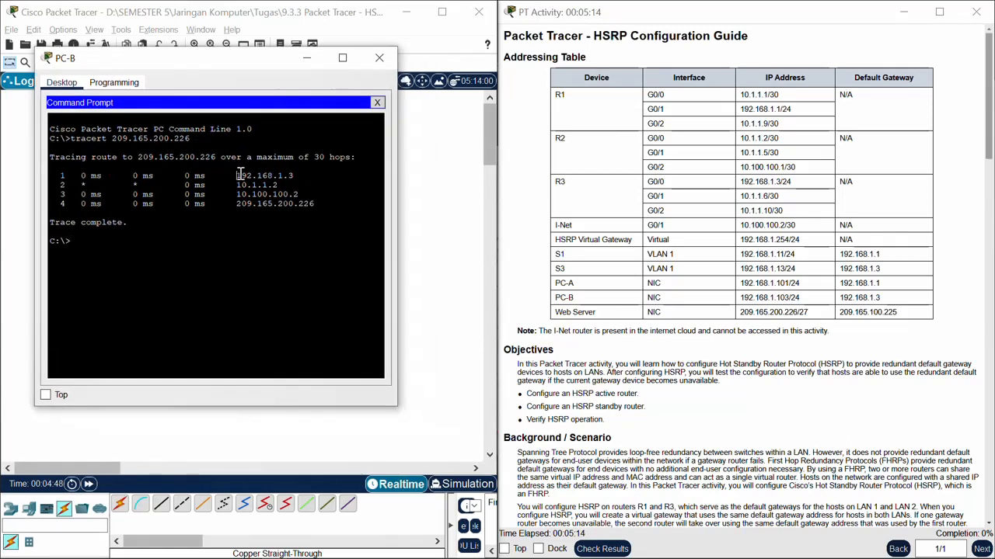
left_click_drag(236, 175, 301, 176)
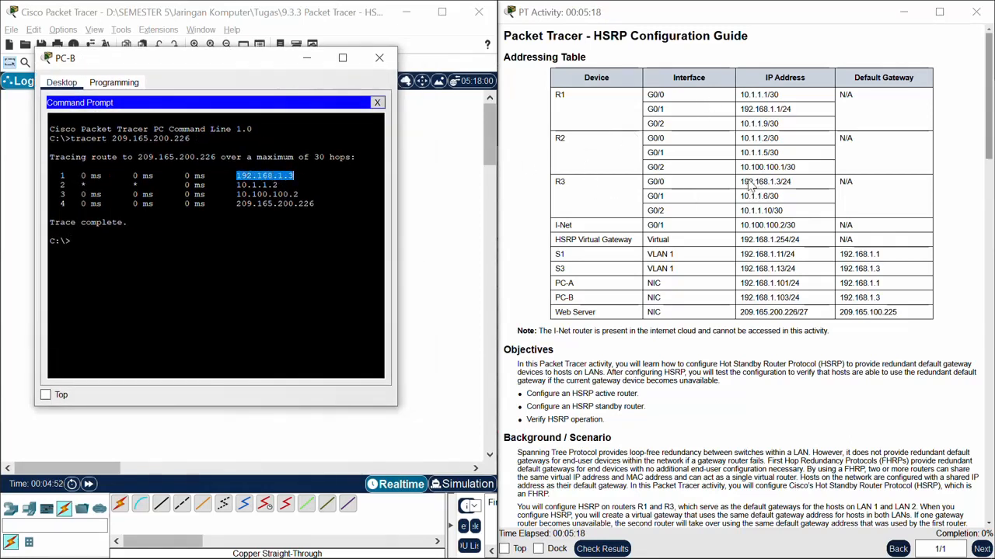
left_click_drag(237, 185, 279, 185)
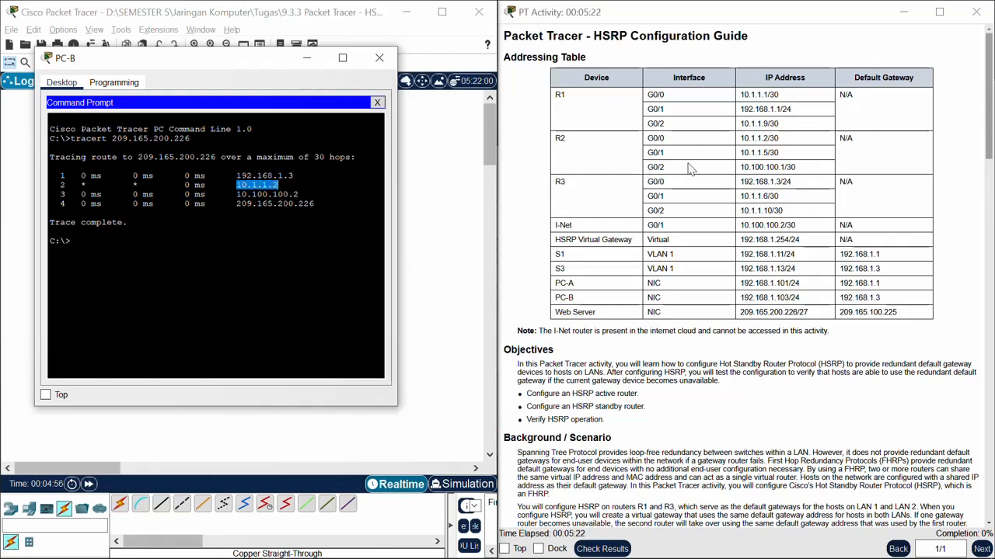
left_click_drag(739, 138, 779, 138)
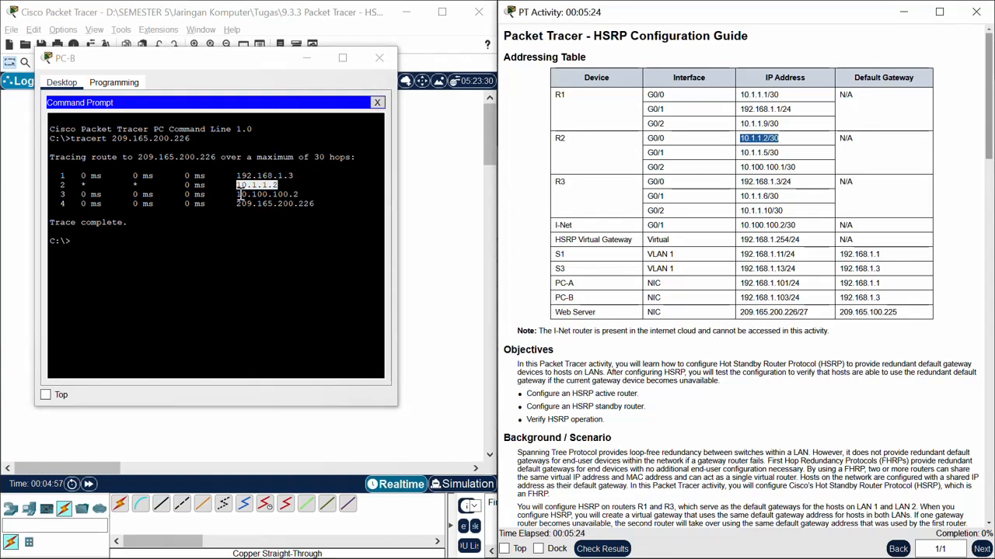
left_click_drag(237, 194, 315, 203)
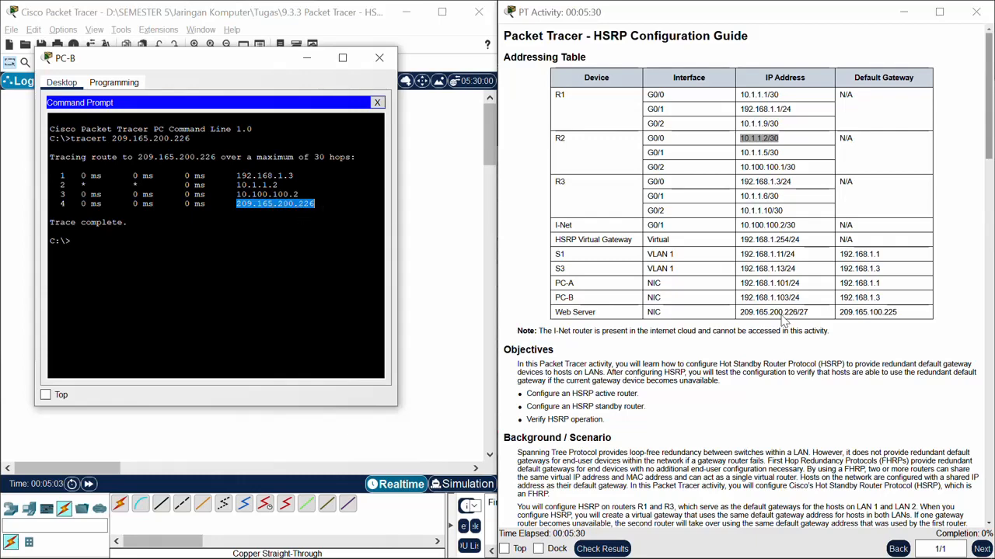
left_click(305, 240)
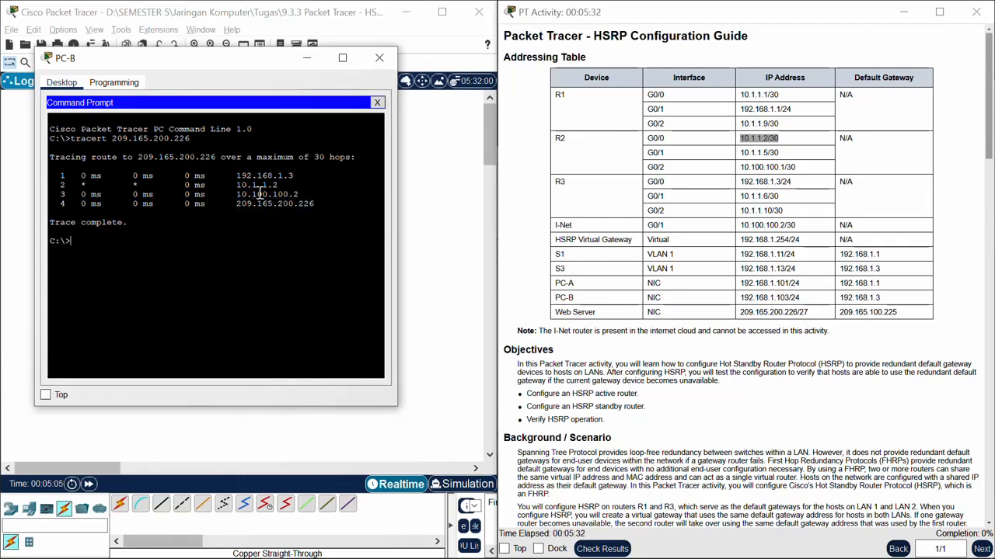
left_click_drag(211, 67, 689, 90)
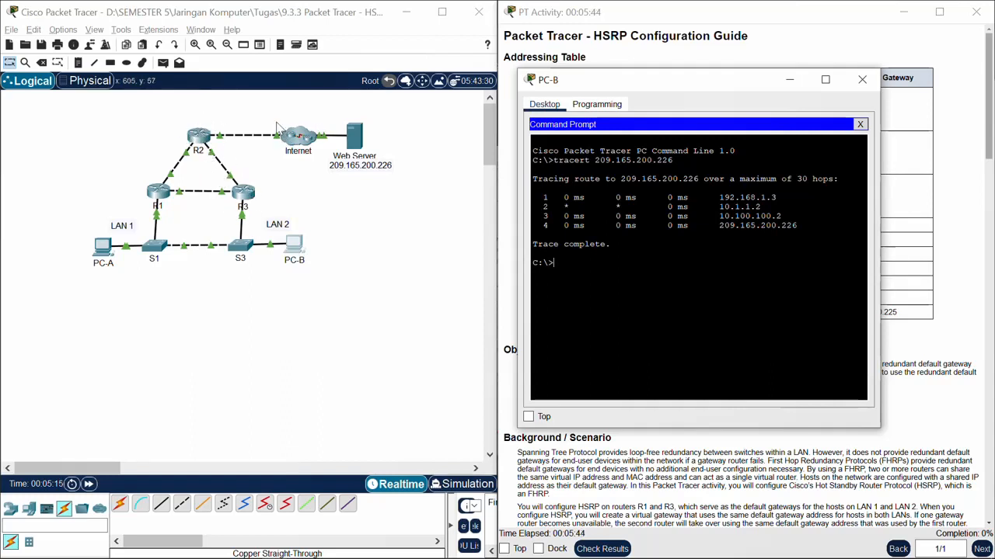
left_click(788, 82)
Step: Delete the link between R3 and S3 in the topology and return to the selection tool
scroll(769, 342, "down", 10)
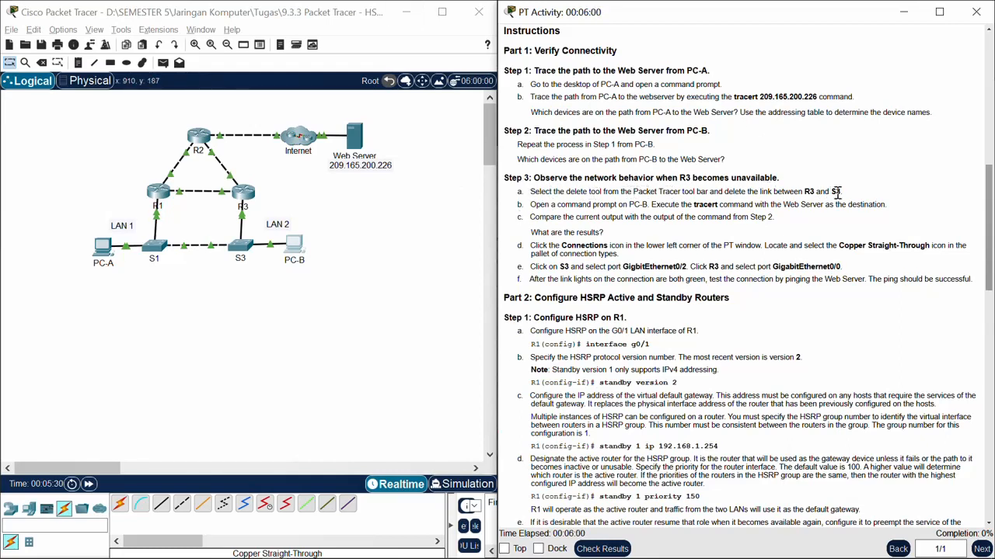
left_click(405, 365)
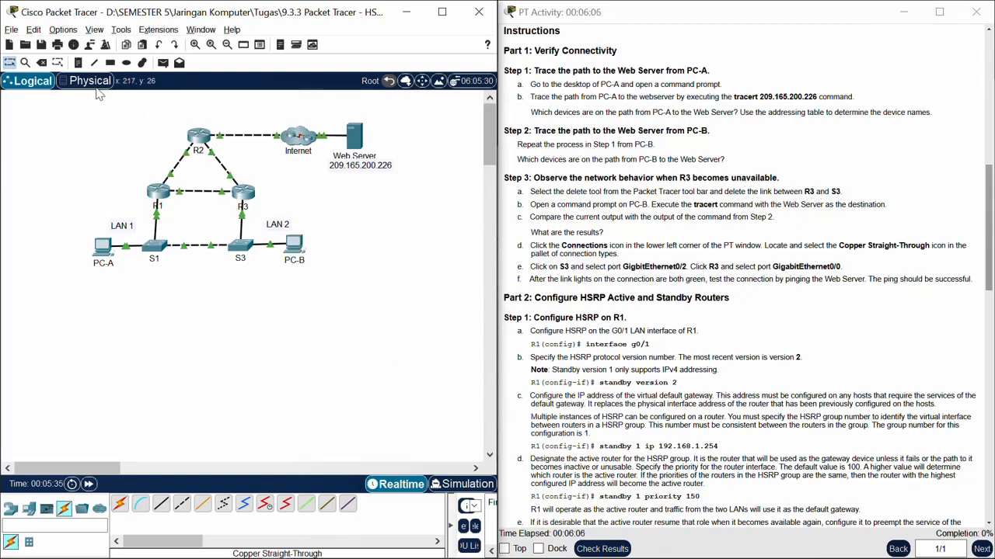
left_click(41, 62)
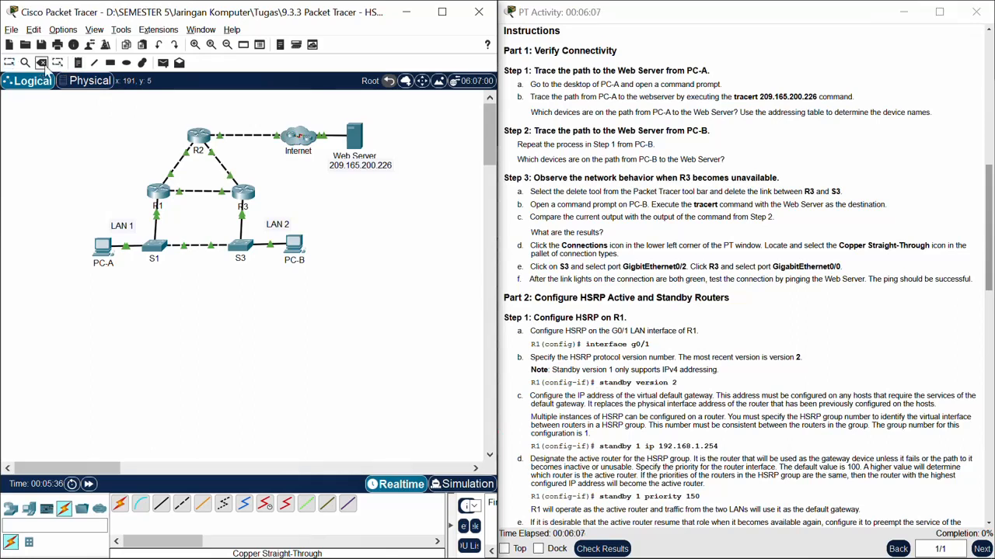
left_click(242, 221)
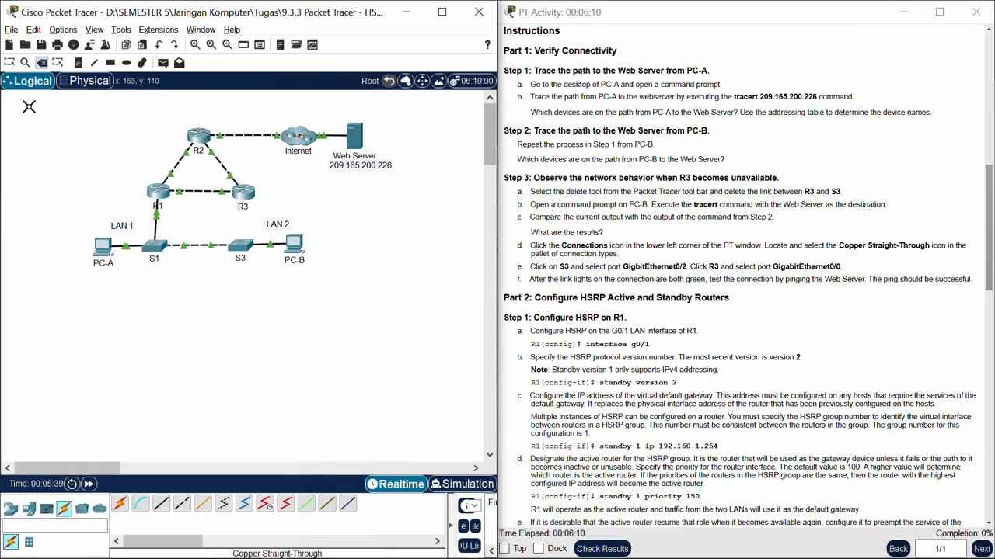
left_click(9, 64)
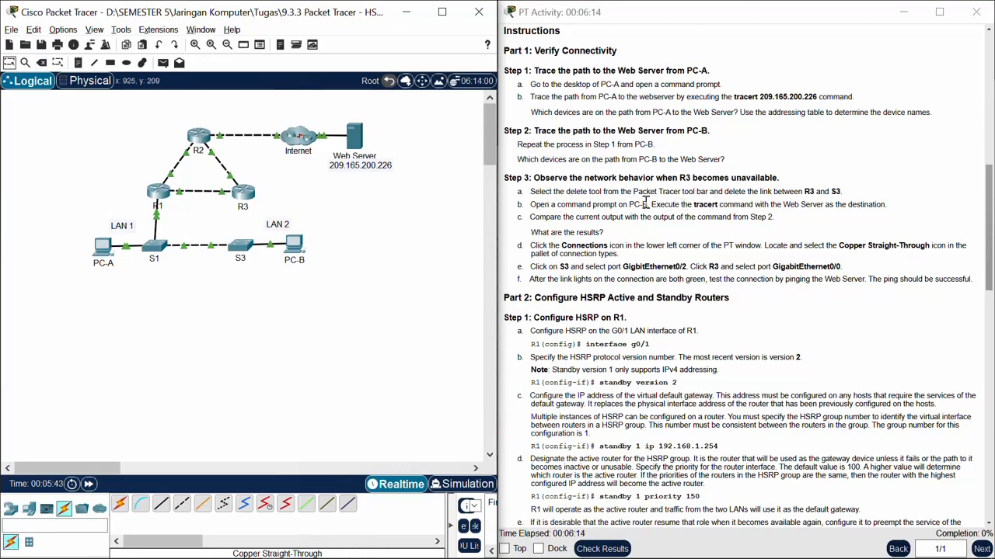
Step: Rerun tracert 209.165.200.226 on PC-B for comparison with its earlier trace, stop it after two hops, and minimize PC-B
left_click(294, 247)
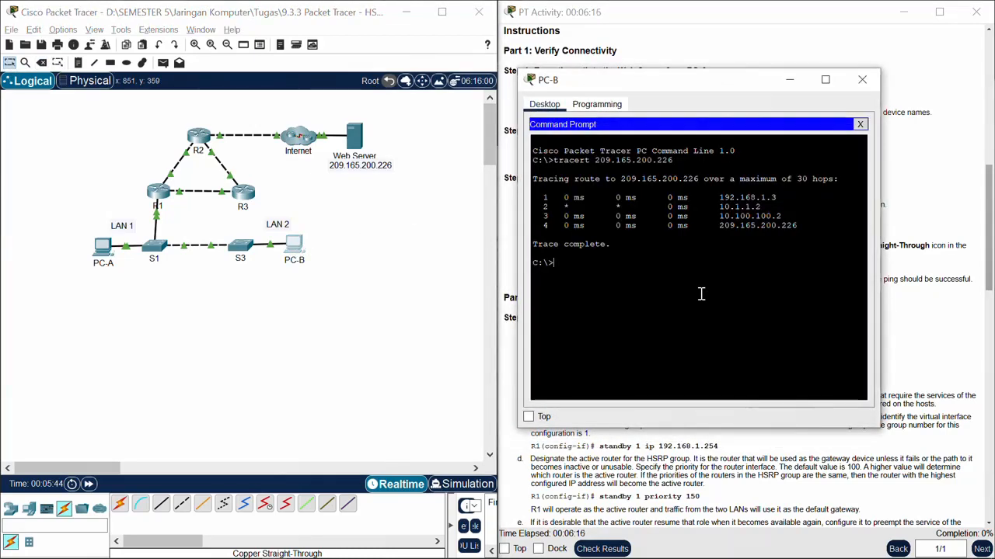
key("Up")
key("Return")
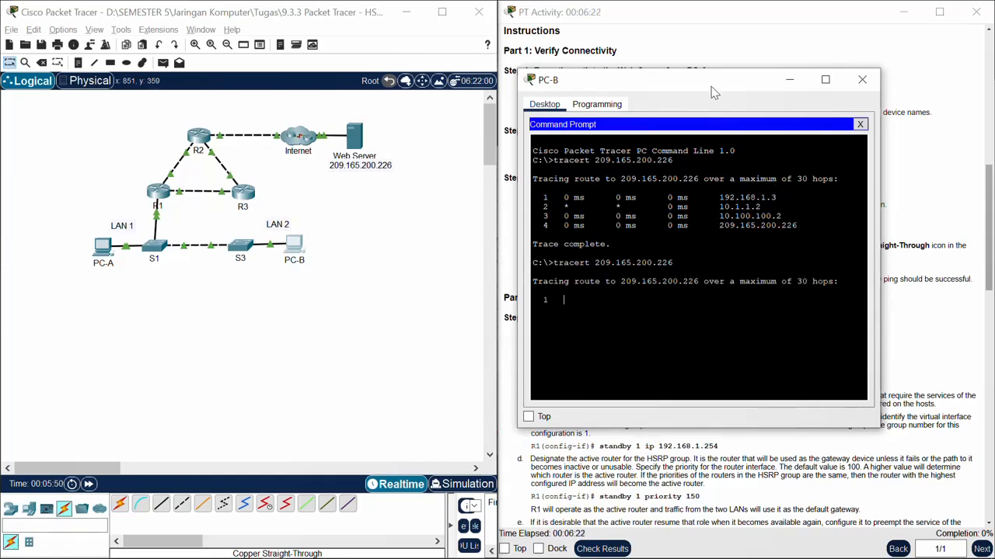
left_click_drag(711, 87, 414, 78)
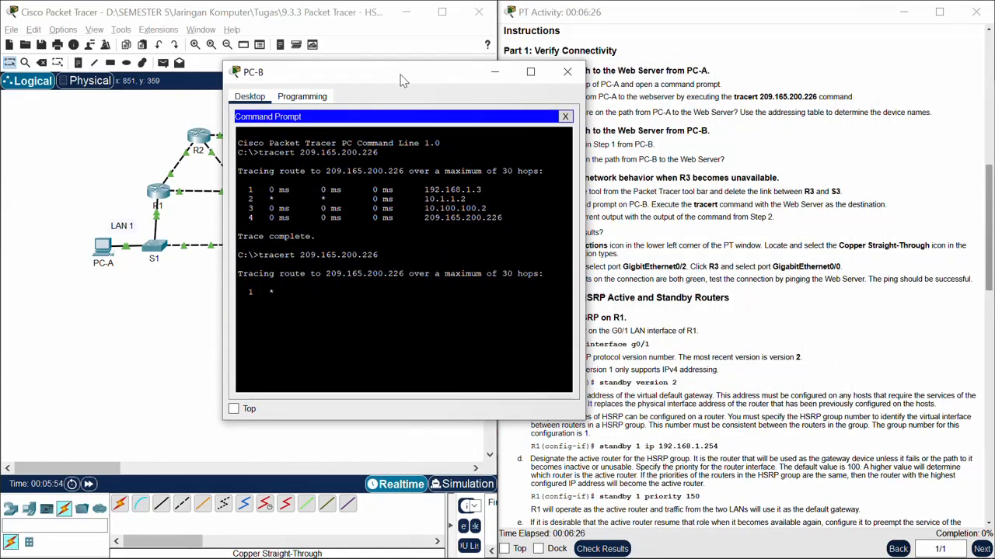
left_click_drag(399, 80, 311, 63)
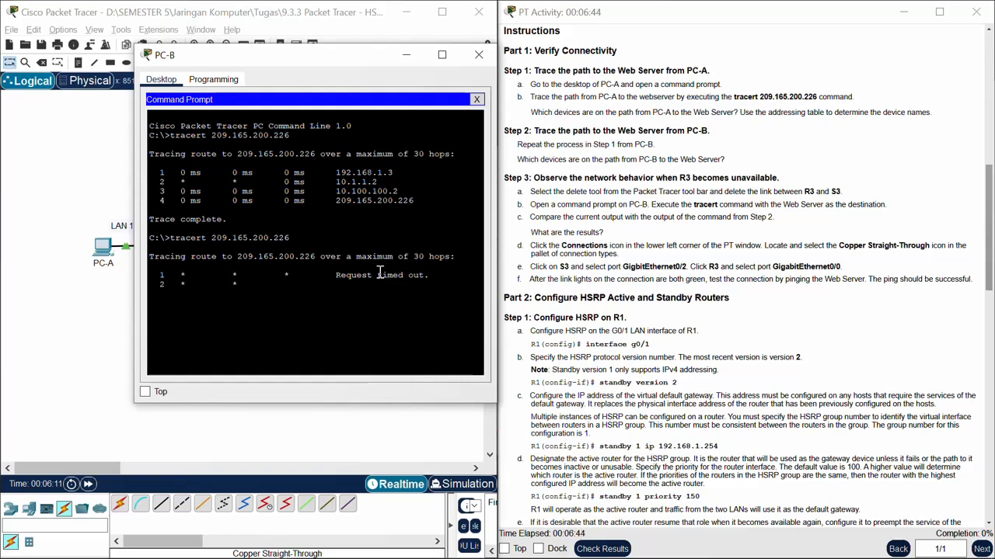
left_click_drag(330, 50, 646, 66)
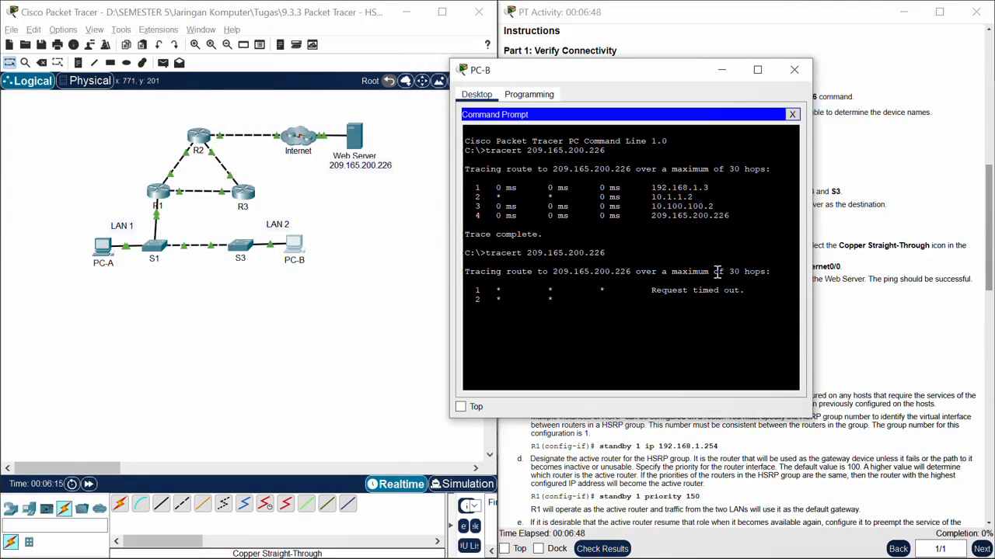
key("ctrl+c")
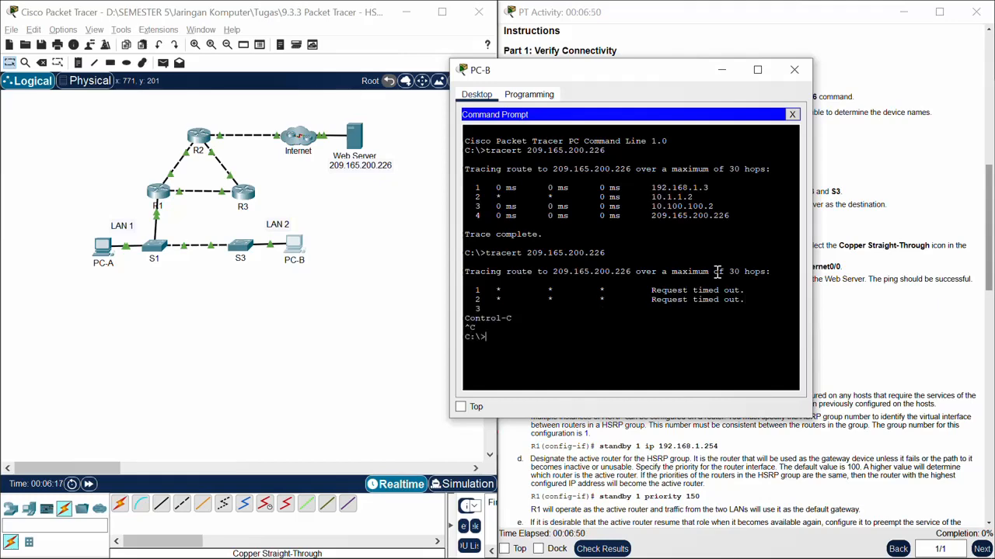
left_click(721, 70)
Step: Reconnect S3 port GigabitEthernet0/2 to R3 port GigabitEthernet0/0 with a Copper Straight-Through cable
scroll(788, 277, "down", 2)
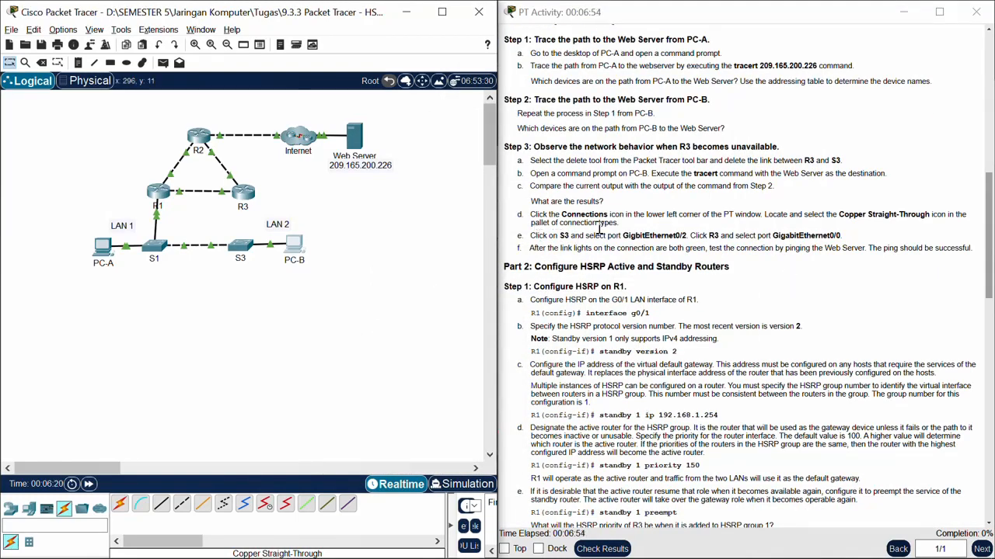
left_click(161, 507)
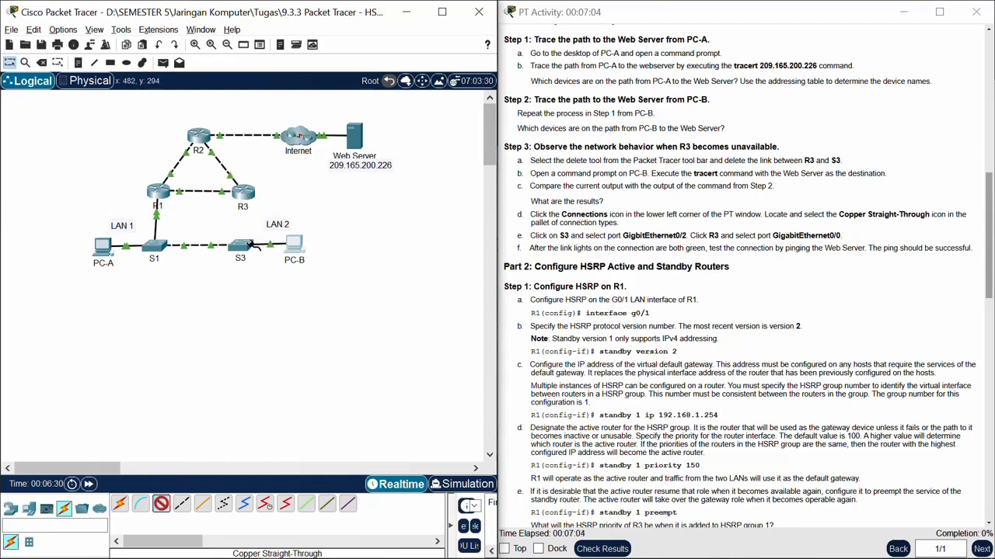
left_click(250, 244)
left_click(303, 395)
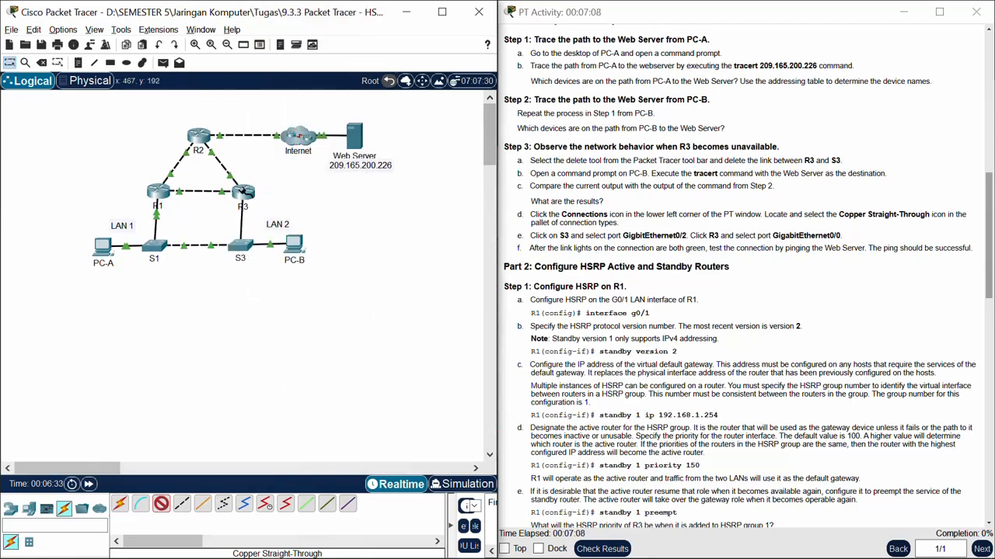
left_click(243, 191)
left_click(291, 234)
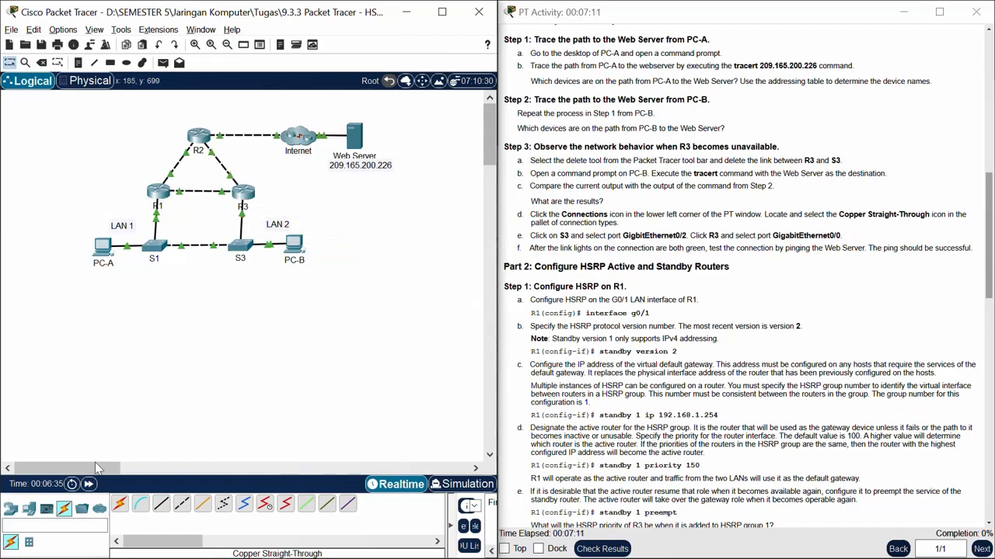
Step: Fast-forward the simulation time to bring up the restored link between S3 and R3
left_click(89, 485)
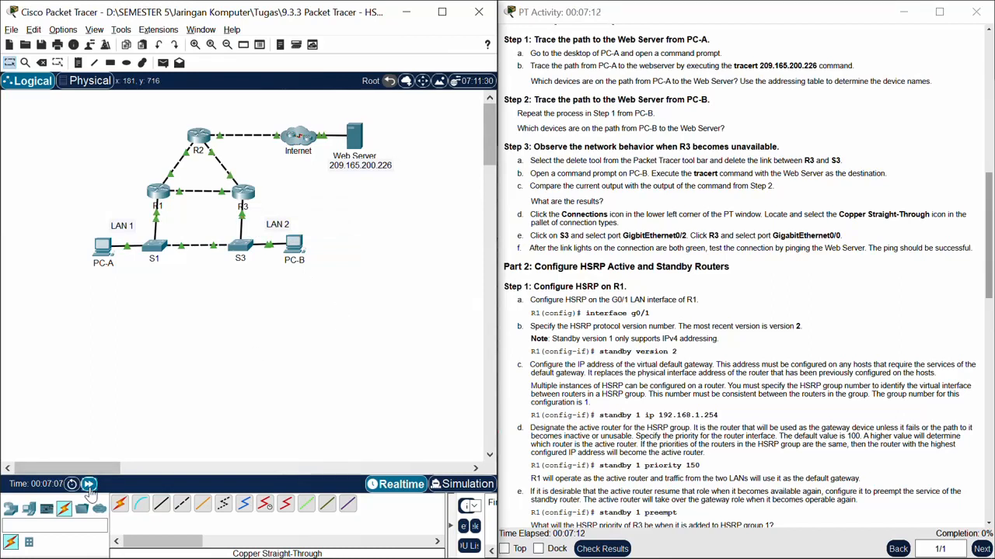
left_click(89, 485)
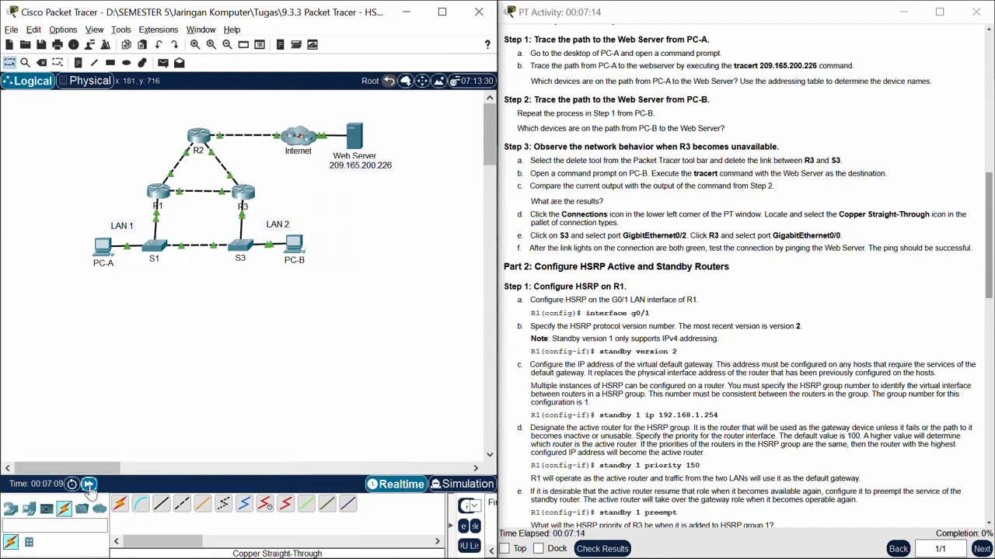
left_click(89, 484)
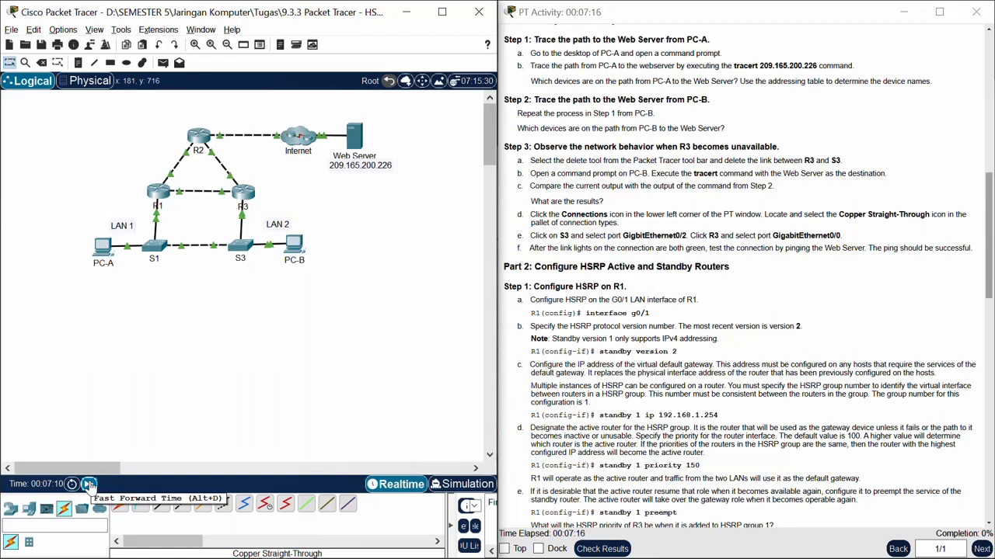
left_click(89, 485)
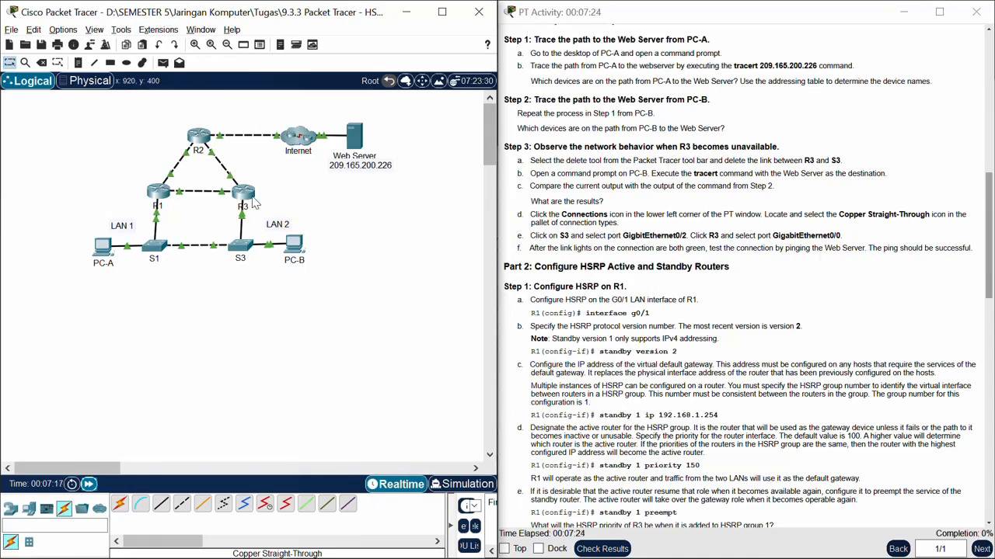
Step: Reopen PC-B's command prompt and move its window clear of the instructions
left_click(297, 247)
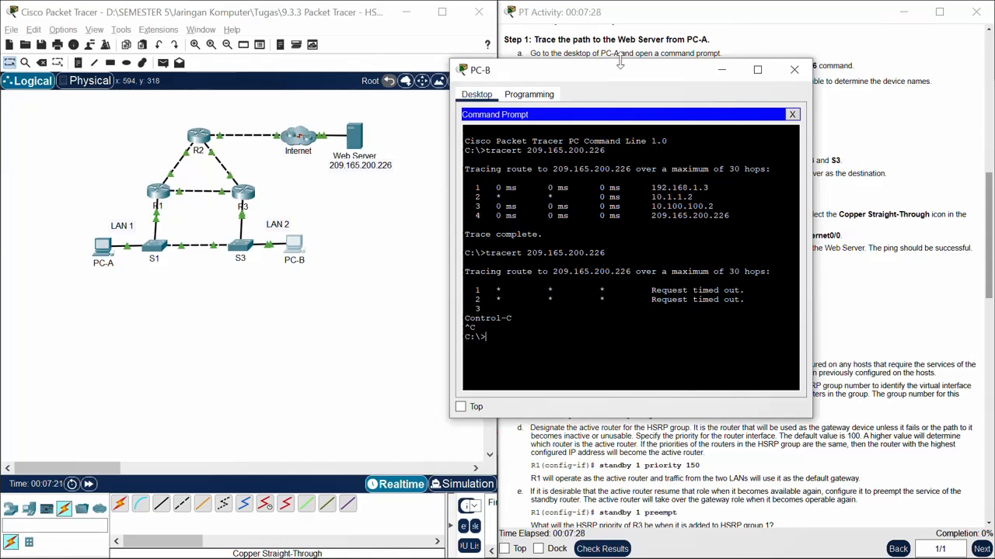
left_click_drag(619, 62, 234, 84)
left_click_drag(243, 349, 239, 358)
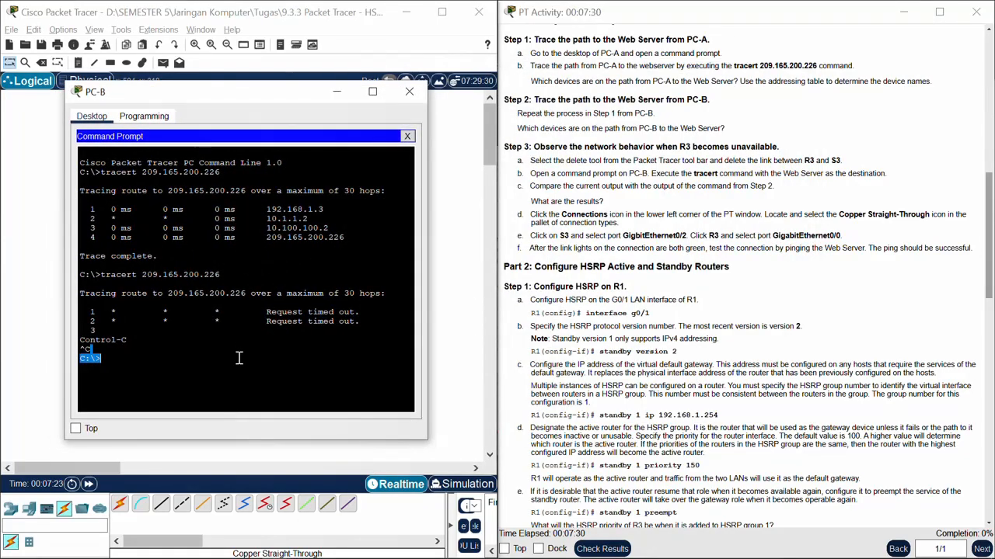
type("p")
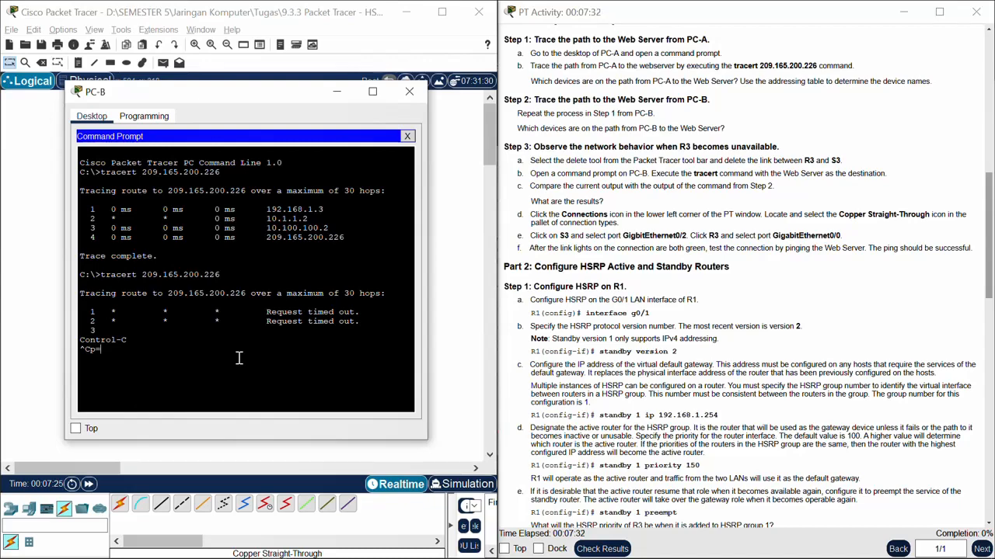
type("=")
key("Return")
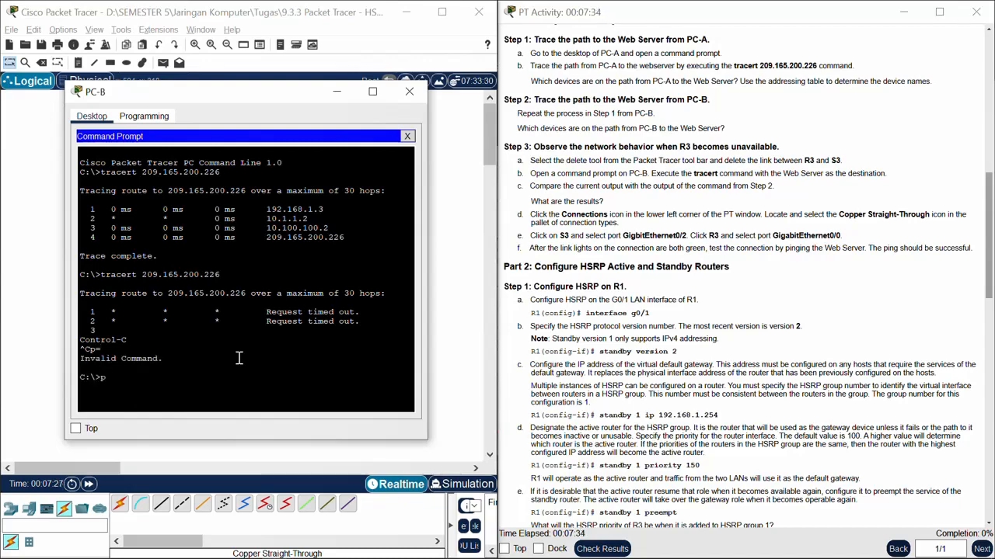
Step: Try to ping the Web Server from PC-B using the IP address copied from the addressing table
scroll(598, 276, "up", 10)
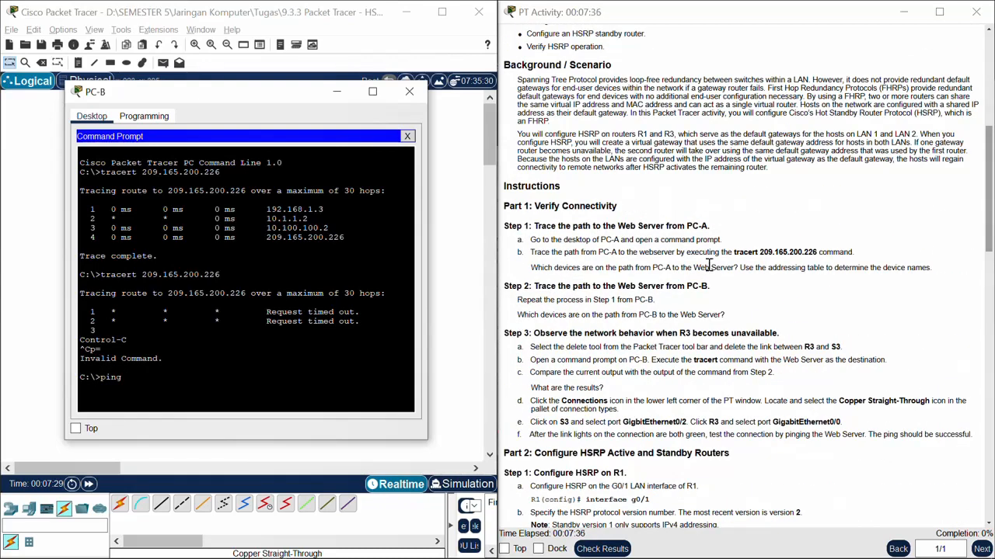
left_click(742, 167)
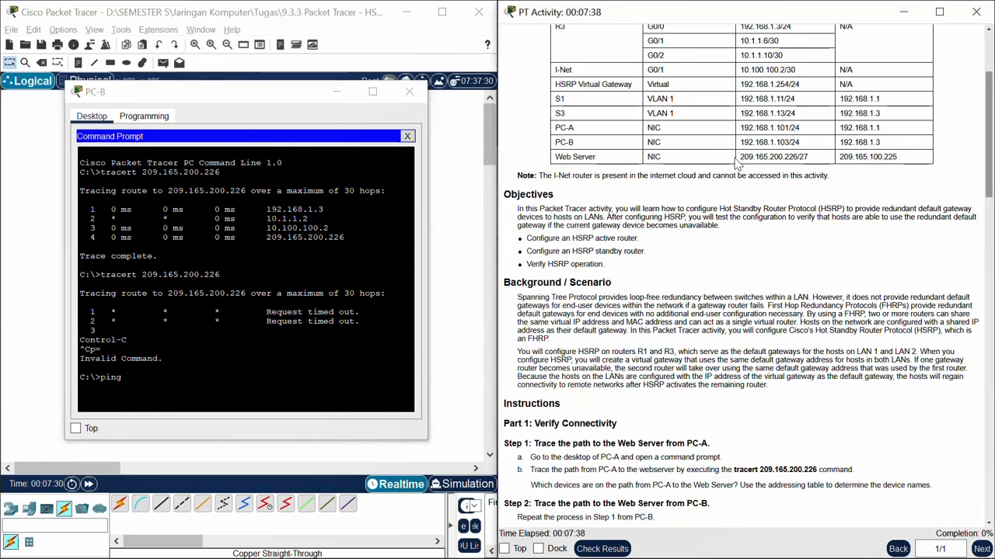
left_click_drag(737, 157, 800, 157)
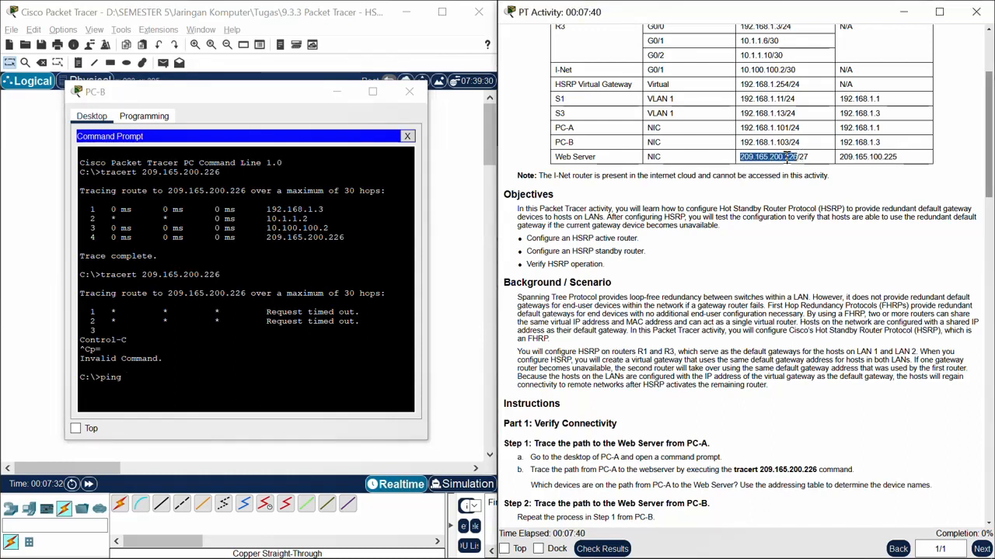
left_click(179, 395)
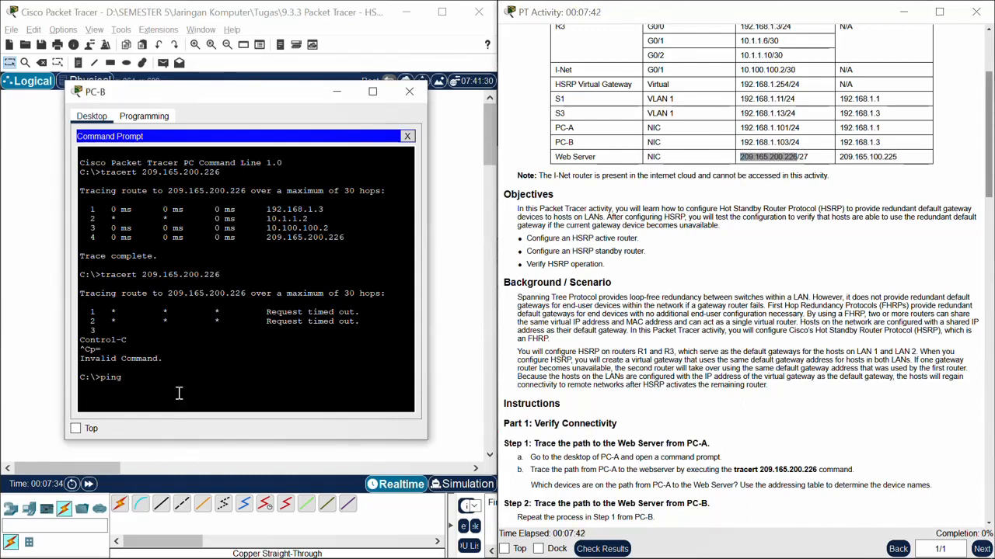
right_click(179, 394)
left_click(202, 419)
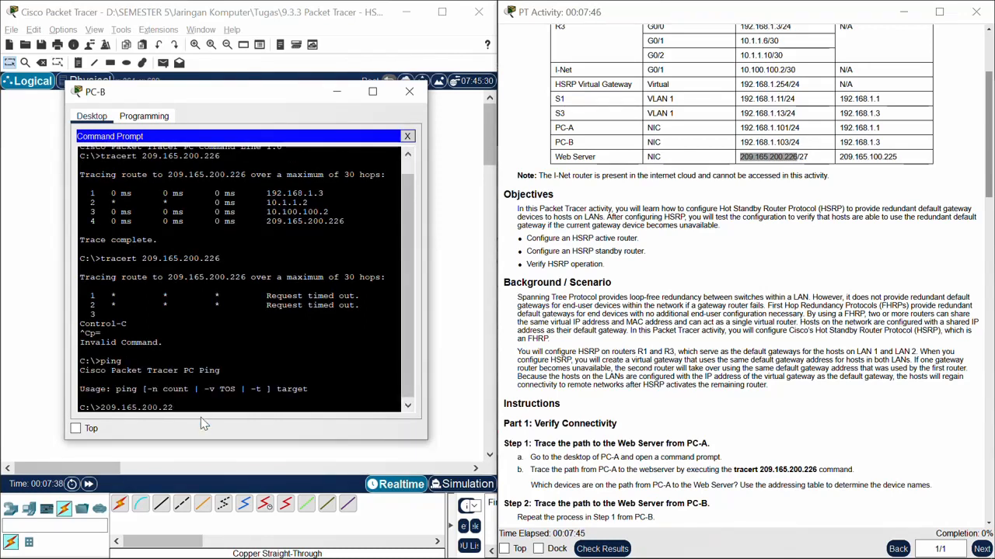
key("BackSpace")
key("BackSpace")
key("BackSpace")
key("BackSpace")
key("BackSpace")
key("BackSpace")
key("BackSpace")
key("BackSpace")
key("BackSpace")
key("BackSpace")
key("BackSpace")
key("BackSpace")
key("BackSpace")
key("BackSpace")
Step: Ping the Web Server at 209.165.200.226 from PC-B's command prompt
type("ping")
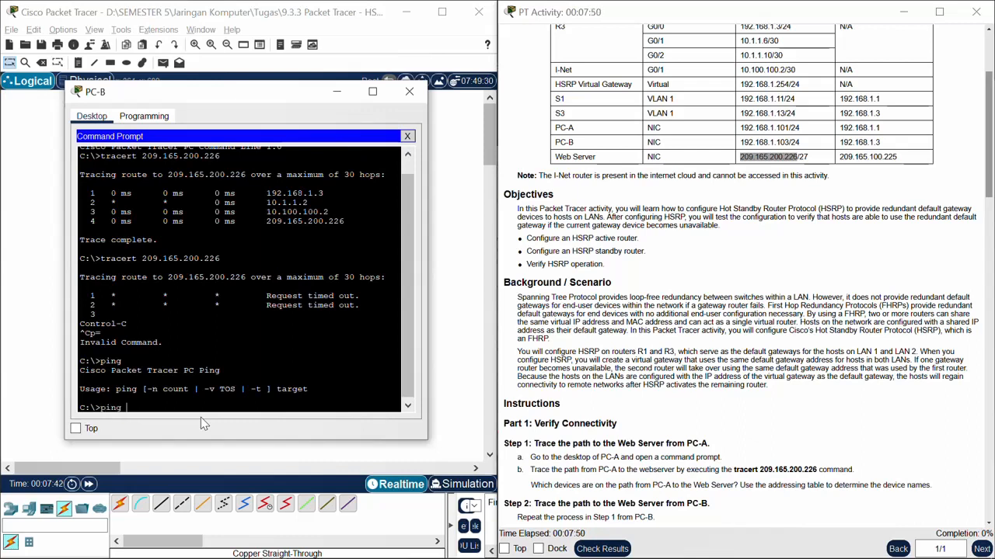
type(" 209.165.200.226")
key("Return")
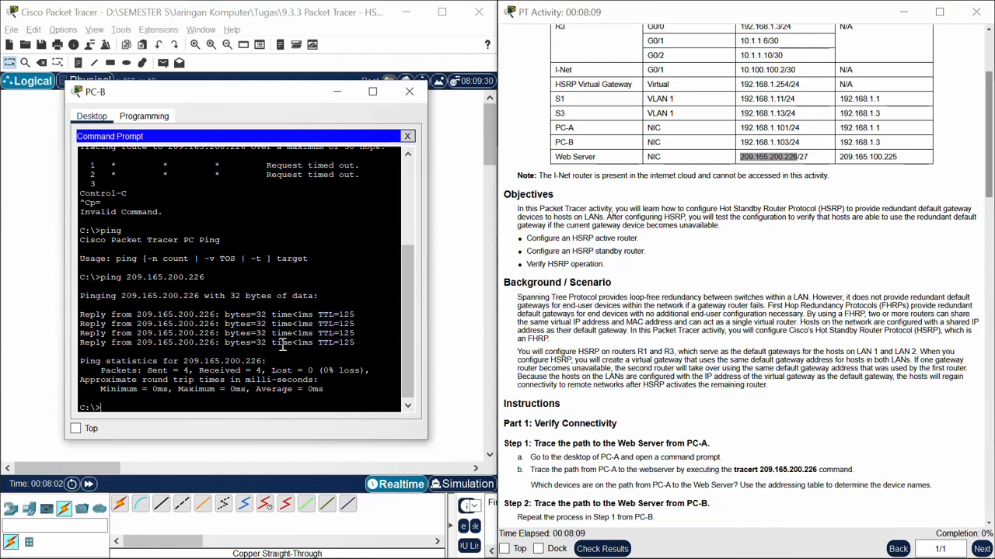
Step: Minimize PC-B, find the Part 2 instructions for HSRP on R1, and open R1's command line interface
scroll(649, 445, "down", 5)
scroll(683, 424, "down", 5)
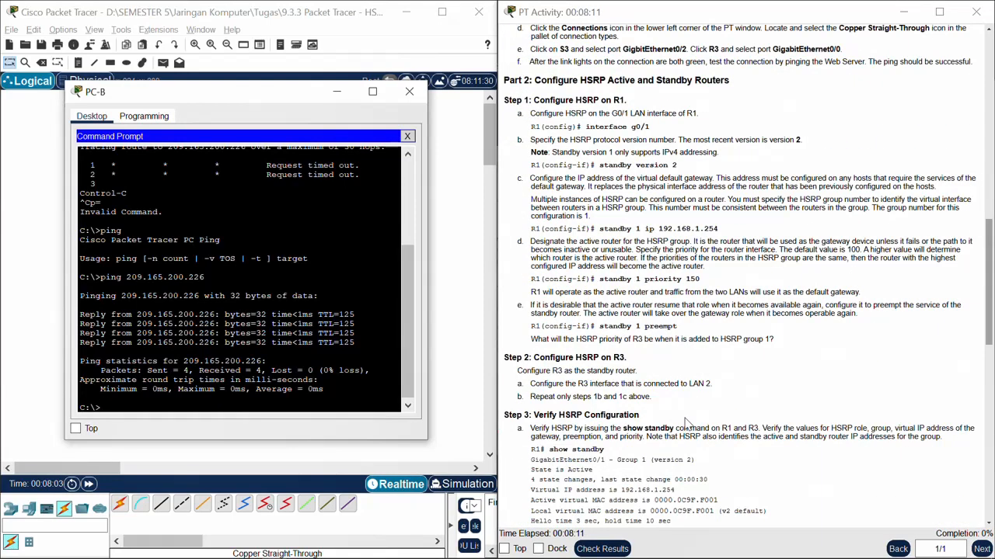
scroll(692, 427, "up", 3)
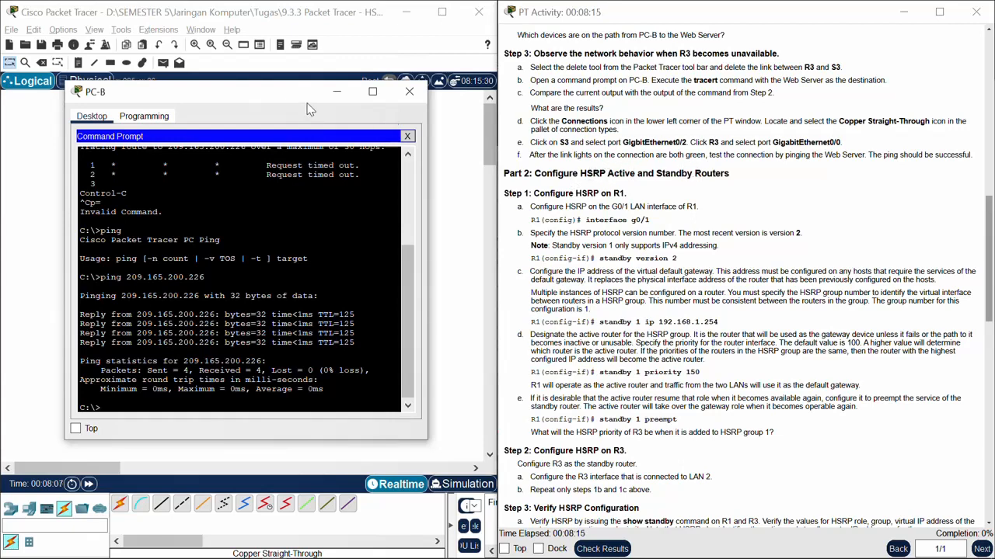
left_click(336, 92)
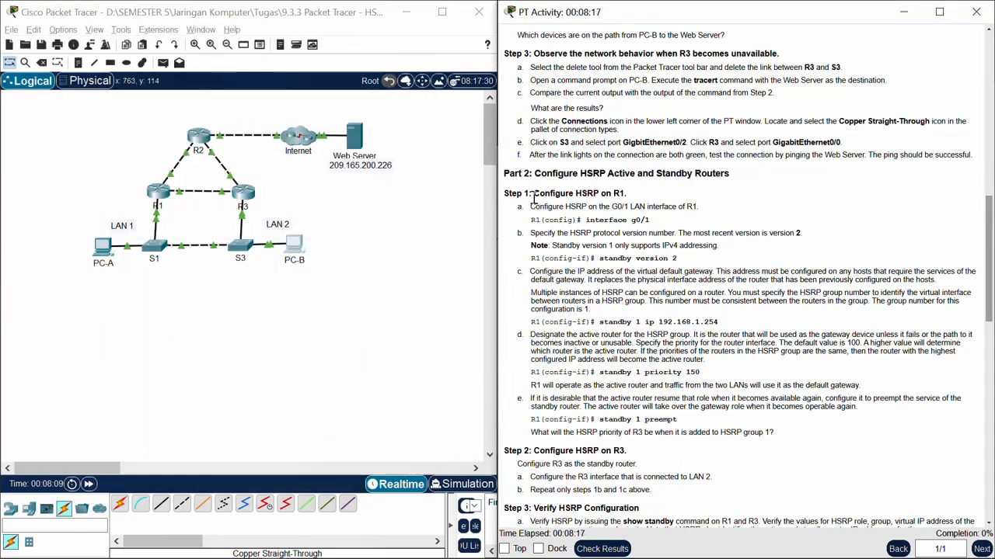
scroll(552, 182, "down", 2)
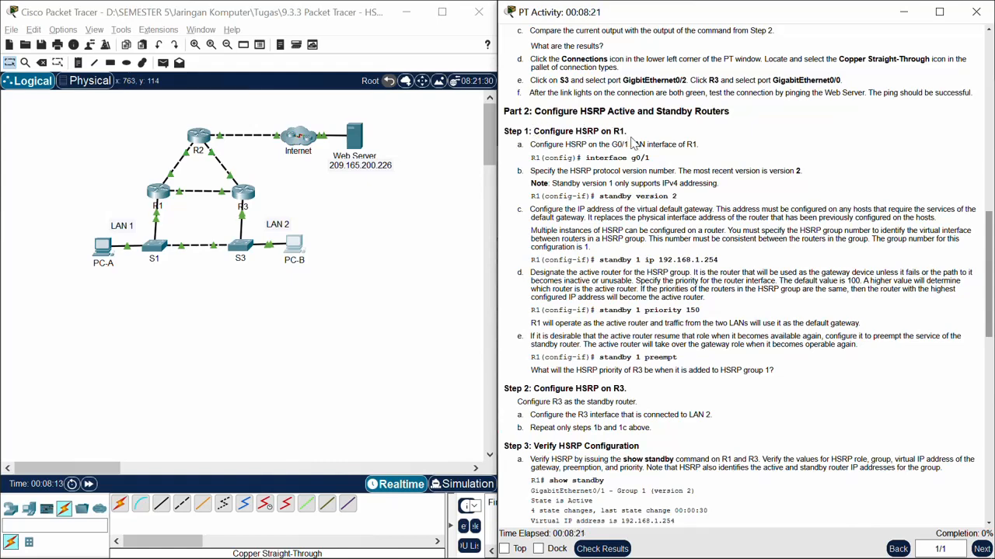
left_click(160, 194)
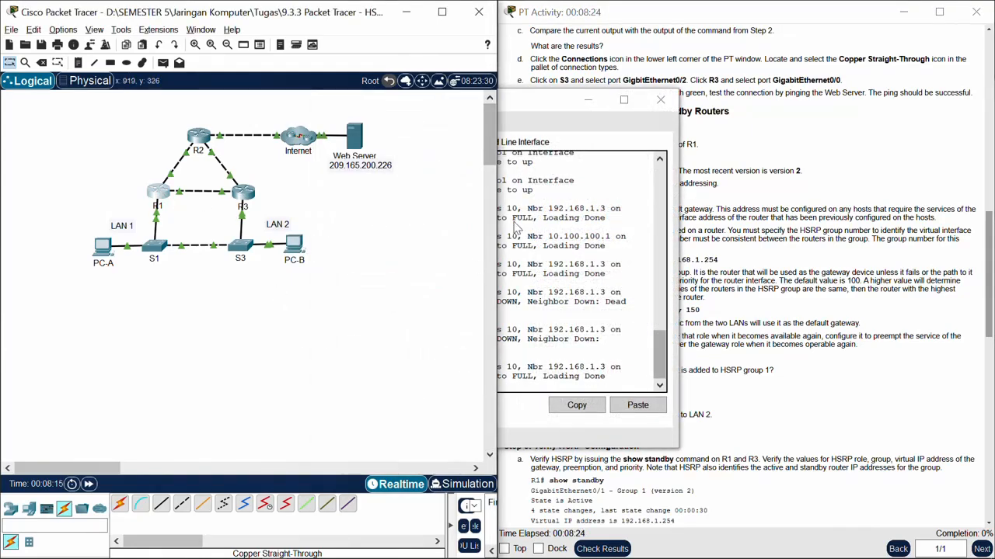
Step: Move R1's command line window clear of the instructions and bring up its command prompt
left_click(514, 227)
left_click_drag(526, 102, 248, 93)
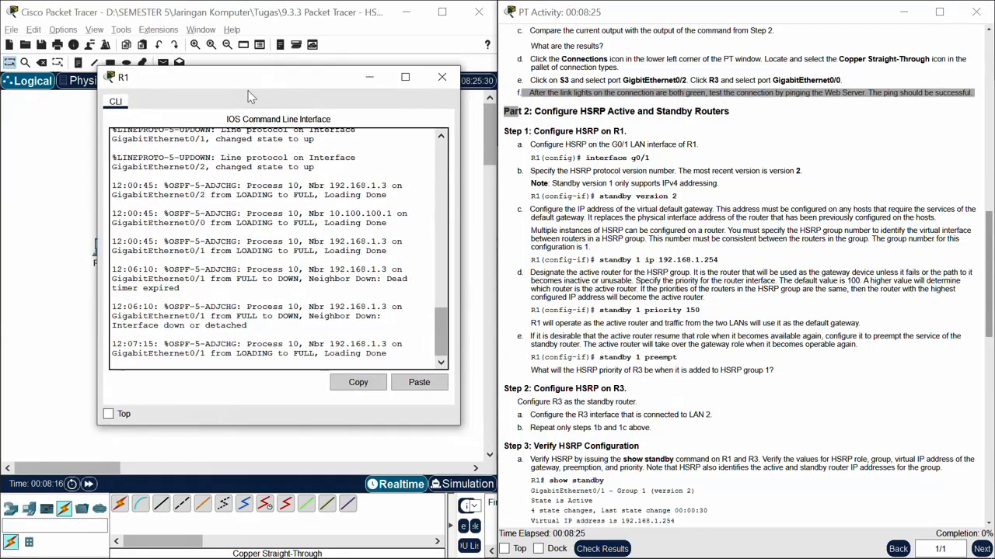
left_click(306, 344)
key("Return")
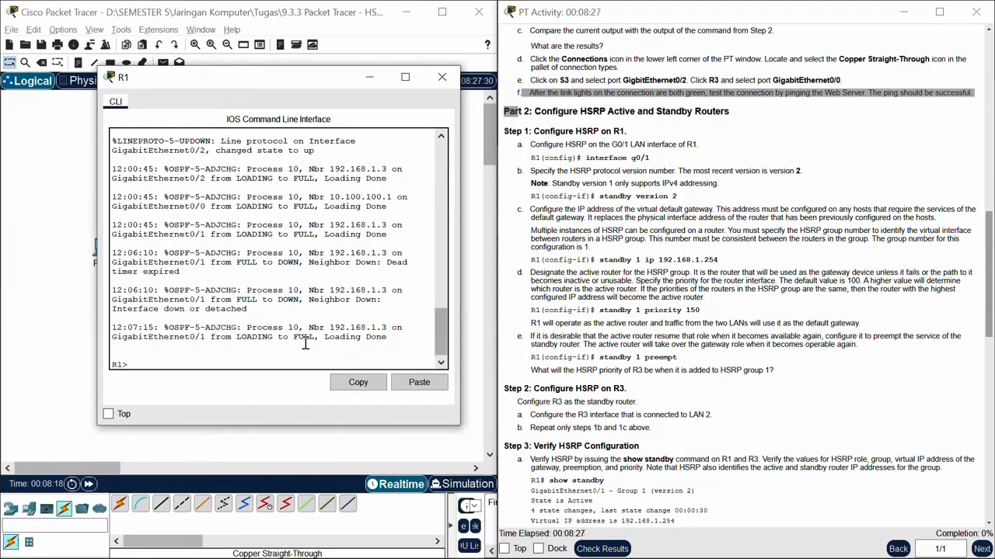
Step: Enter privileged and global configuration mode on R1, then open interface g0/1 for configuration
type("en")
key("Return")
type("con")
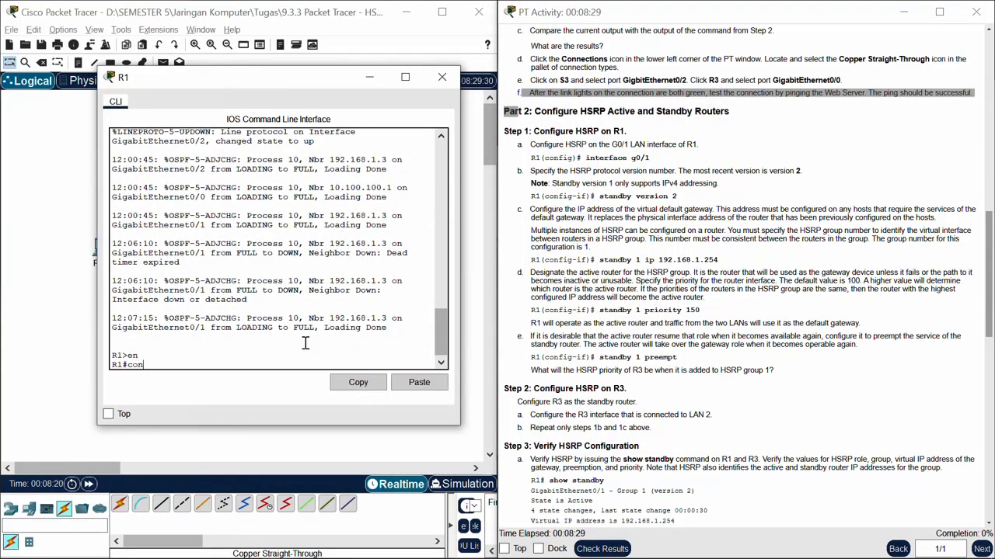
type("f t")
key("Return")
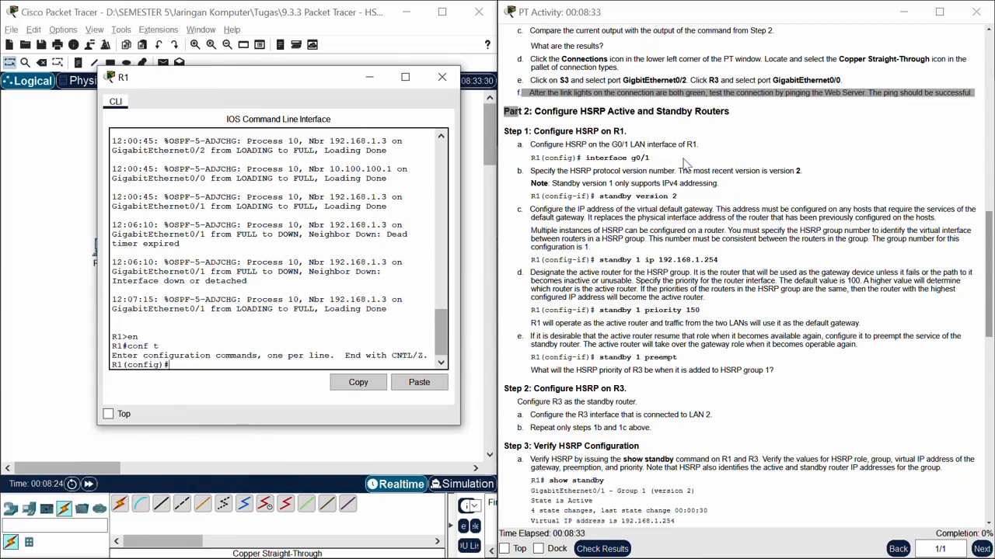
type("int g0/1")
key("Return")
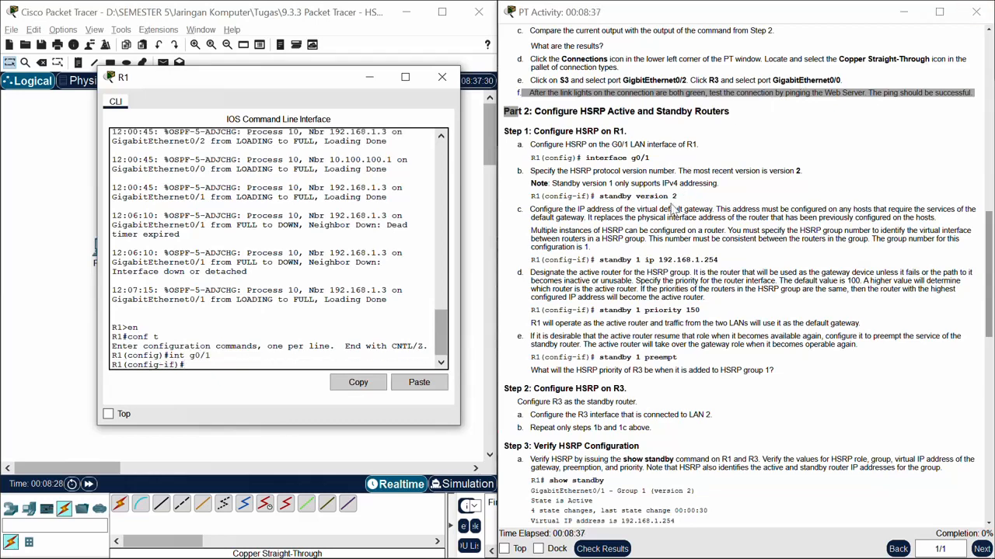
Step: Set HSRP version 2 on R1's g0/1 interface with the "standby version 2" command copied from the instructions
left_click(678, 197)
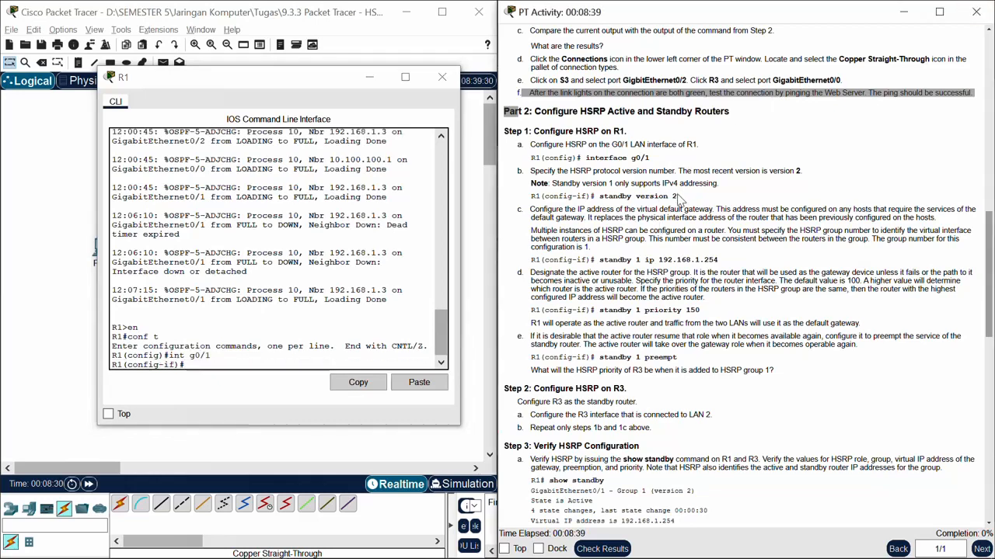
left_click_drag(601, 196, 682, 197)
key("ctrl+c")
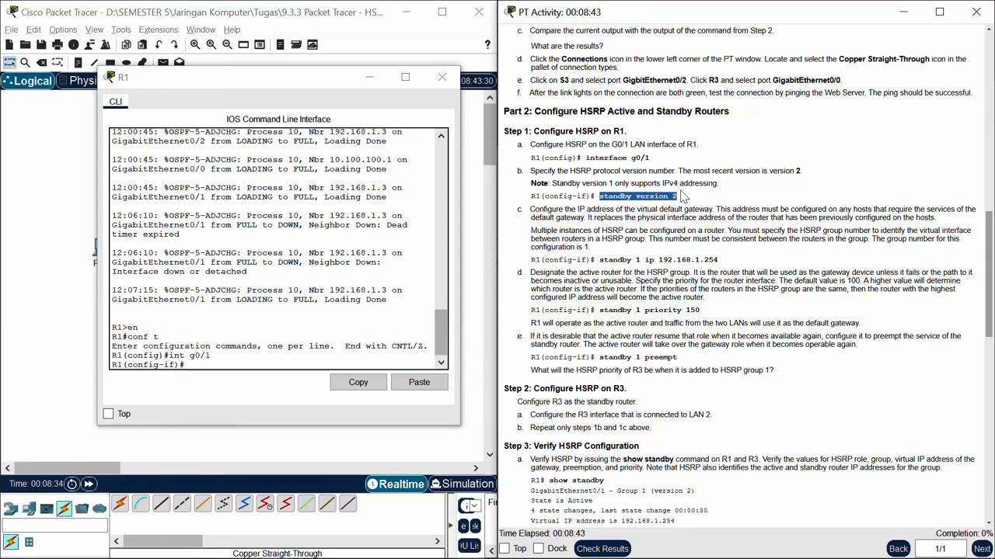
left_click(313, 358)
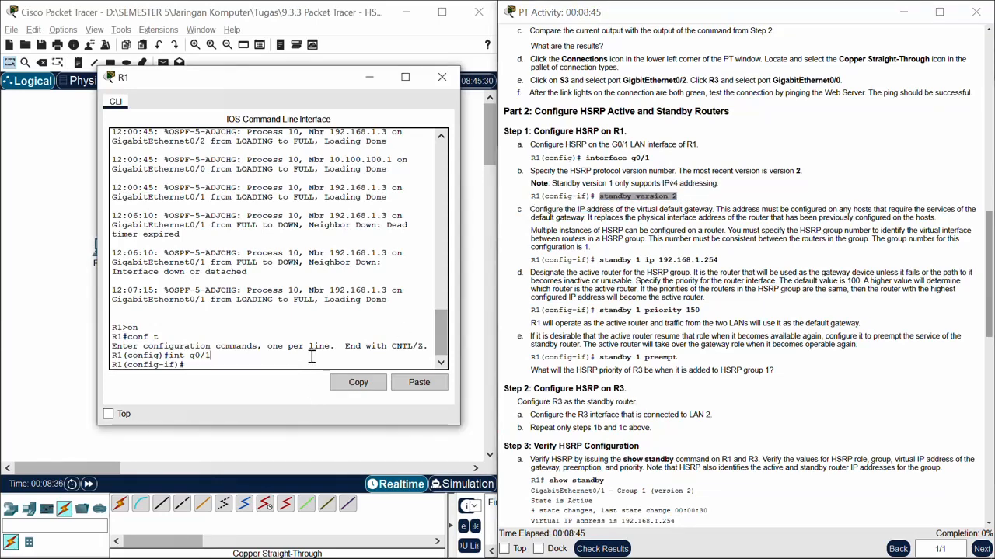
left_click(419, 381)
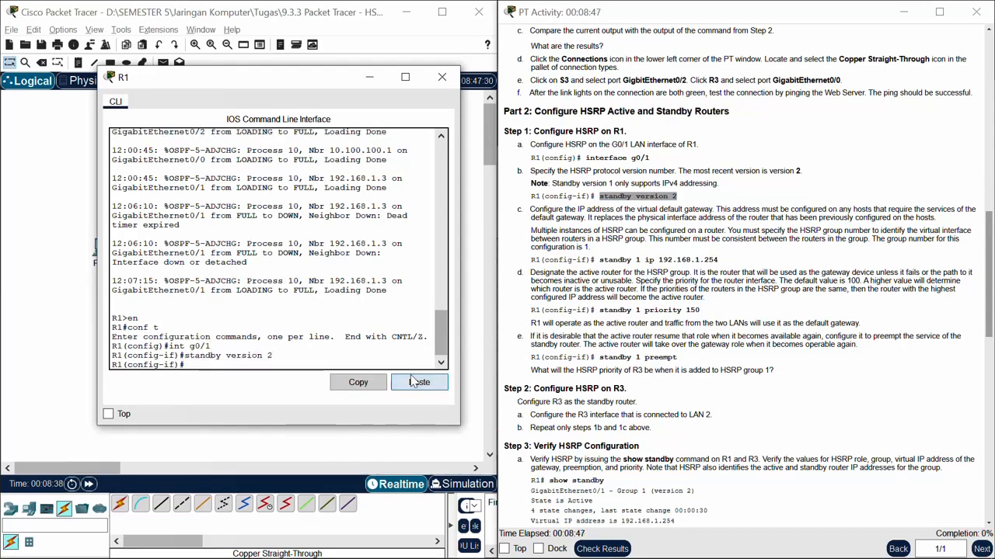
key("Return")
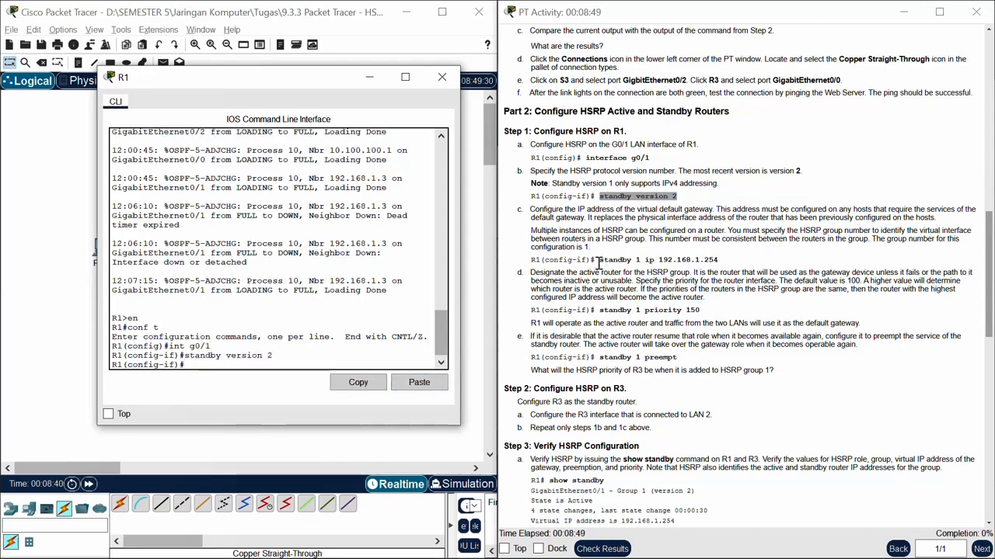
Step: Configure the HSRP group 1 virtual gateway on R1 with the copied command "standby 1 ip 192.168.1.254"
left_click_drag(598, 260, 721, 266)
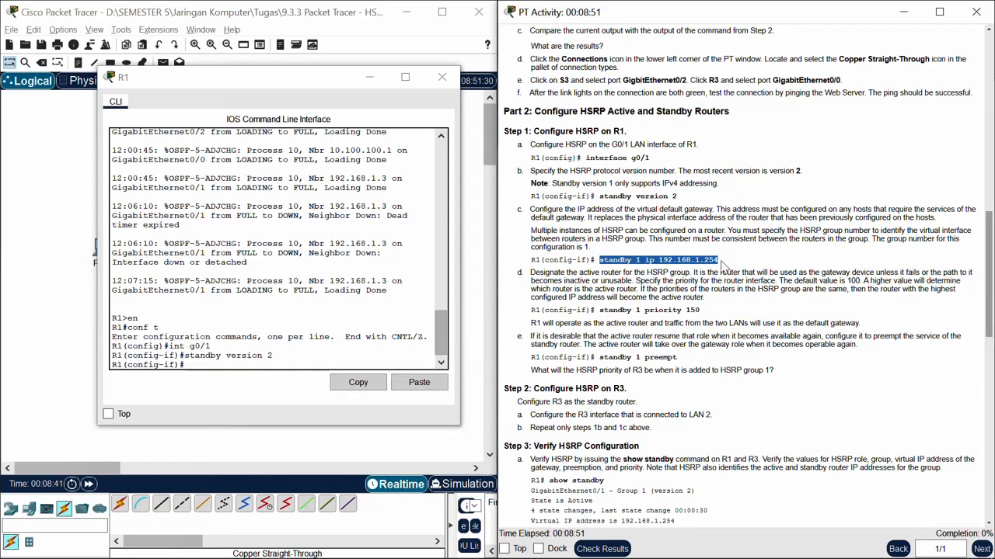
left_click(430, 381)
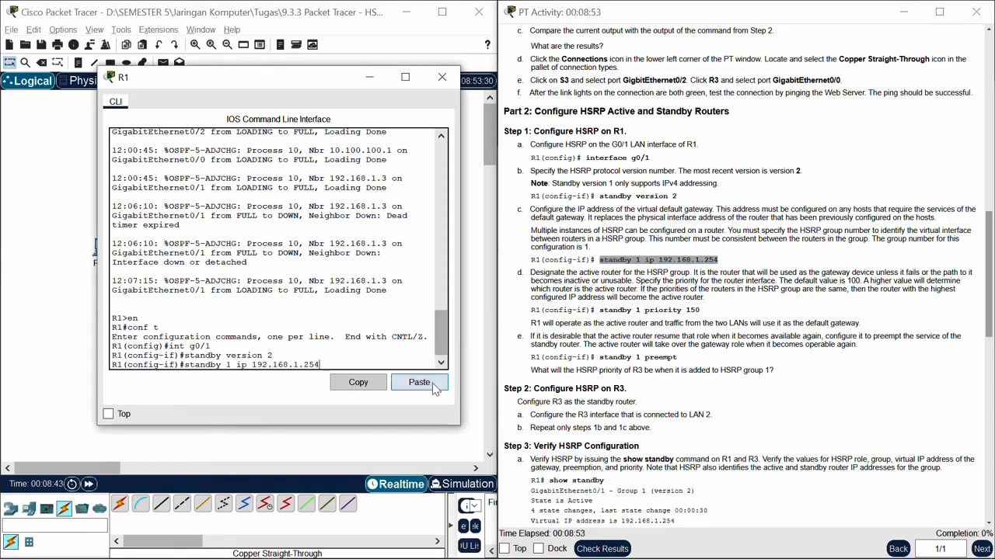
key("Return")
scroll(501, 325, "down", 2)
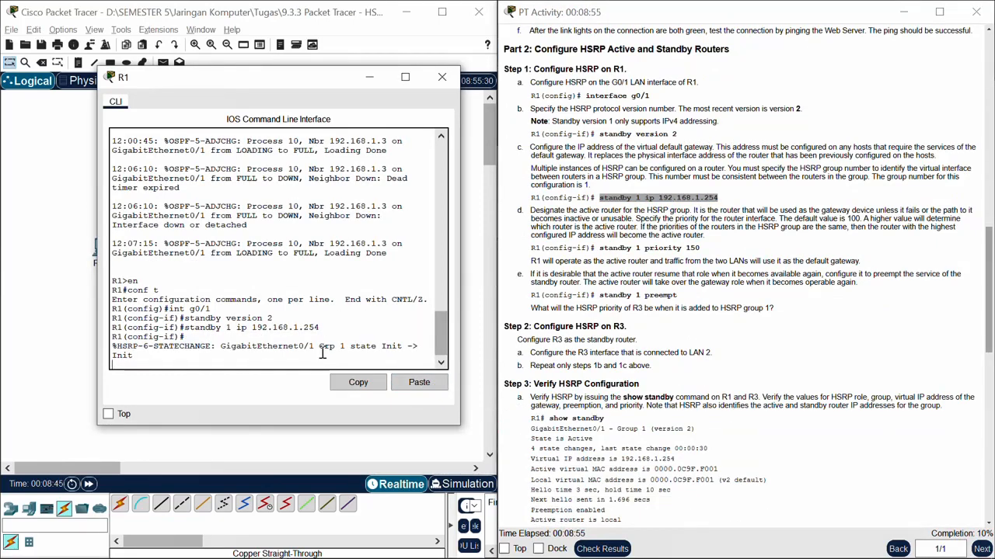
key("Return")
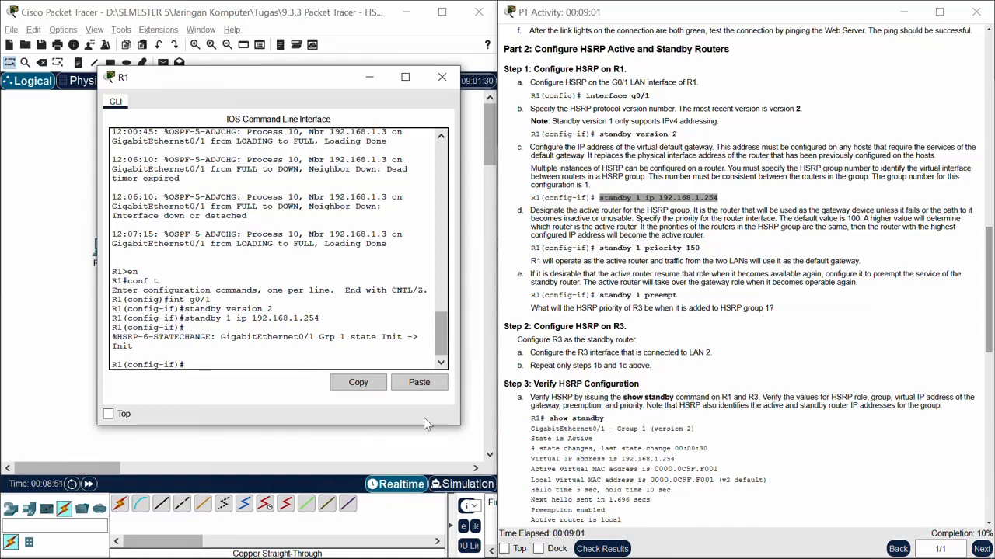
Step: Set R1's HSRP group 1 priority to 150 with the copied command "standby 1 priority 150"
left_click(702, 250)
left_click_drag(701, 250, 602, 248)
key("ctrl+c")
left_click(390, 366)
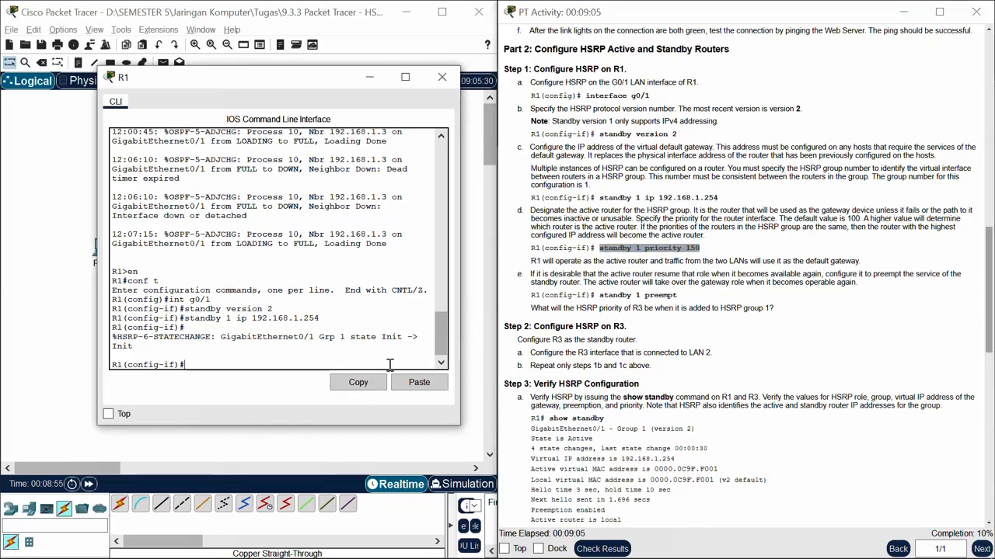
left_click(416, 384)
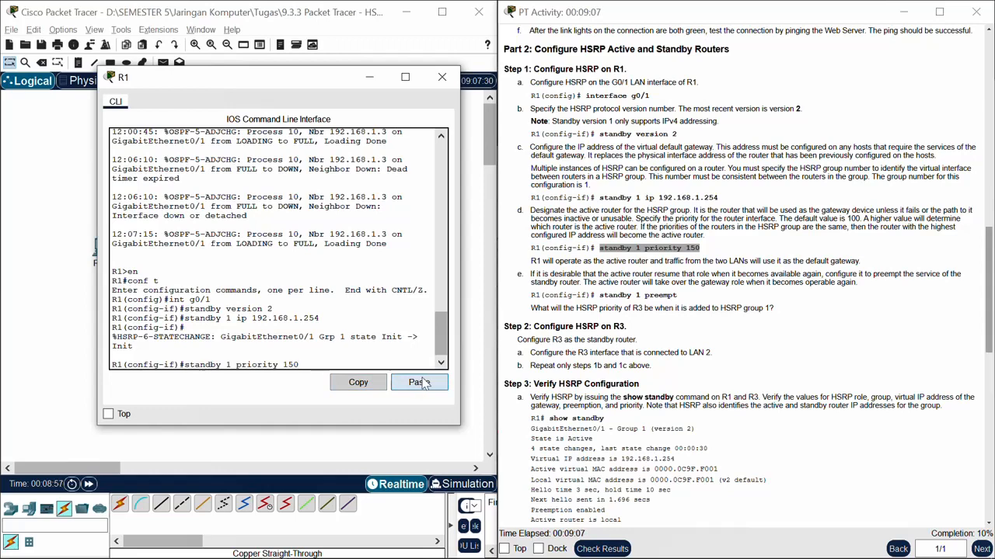
key("Return")
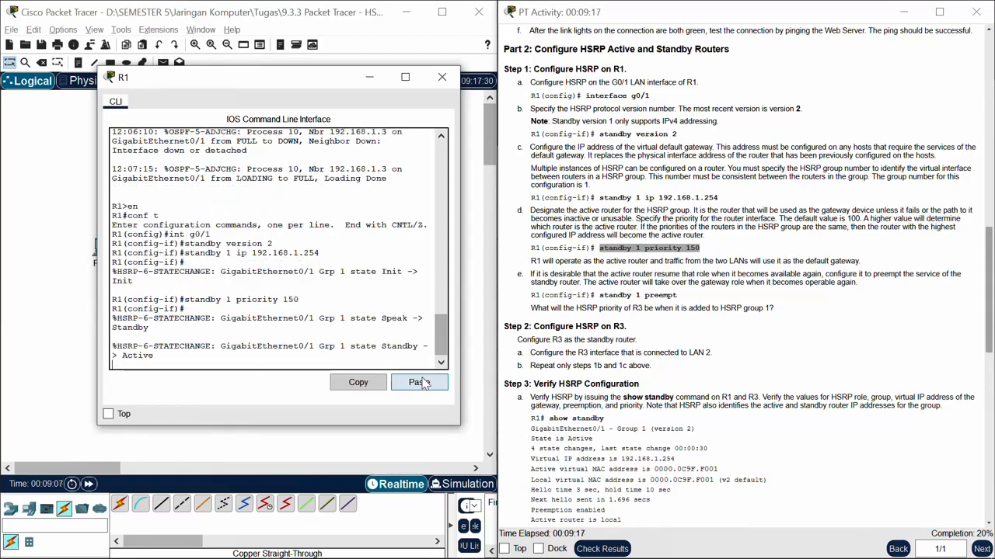
Step: Enable preemption for HSRP group 1 on R1 with the copied command "standby 1 preempt", entered at a clean interface prompt
left_click(682, 297)
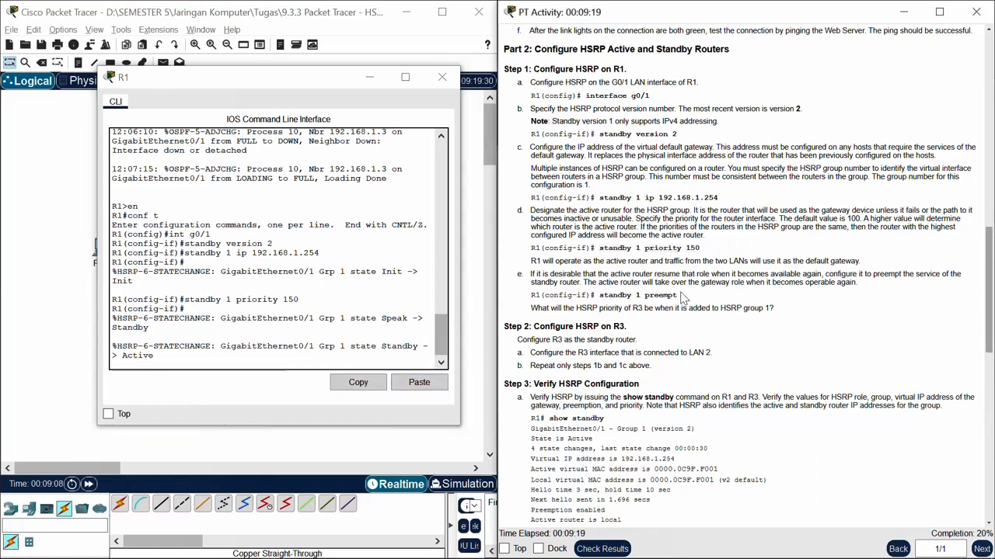
left_click_drag(679, 296, 596, 298)
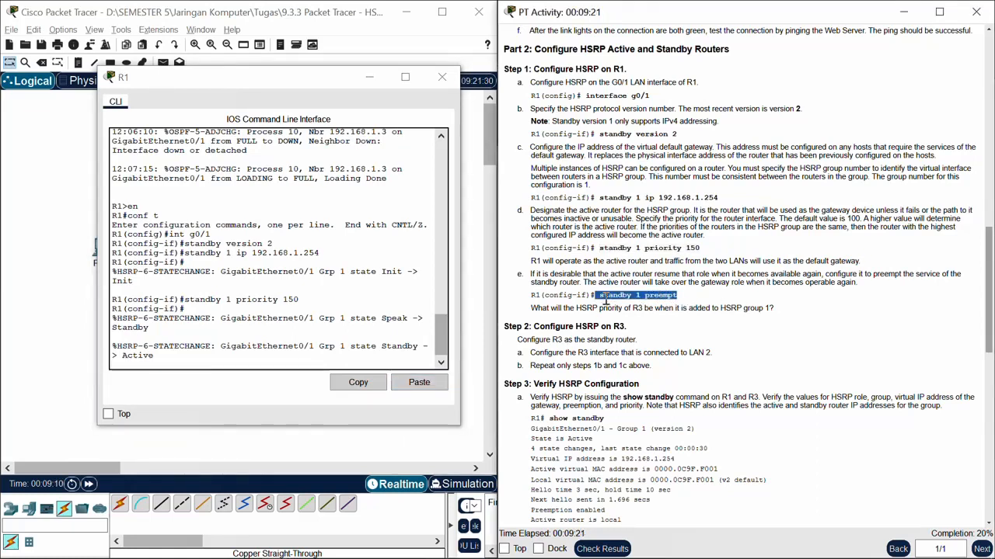
left_click(667, 298)
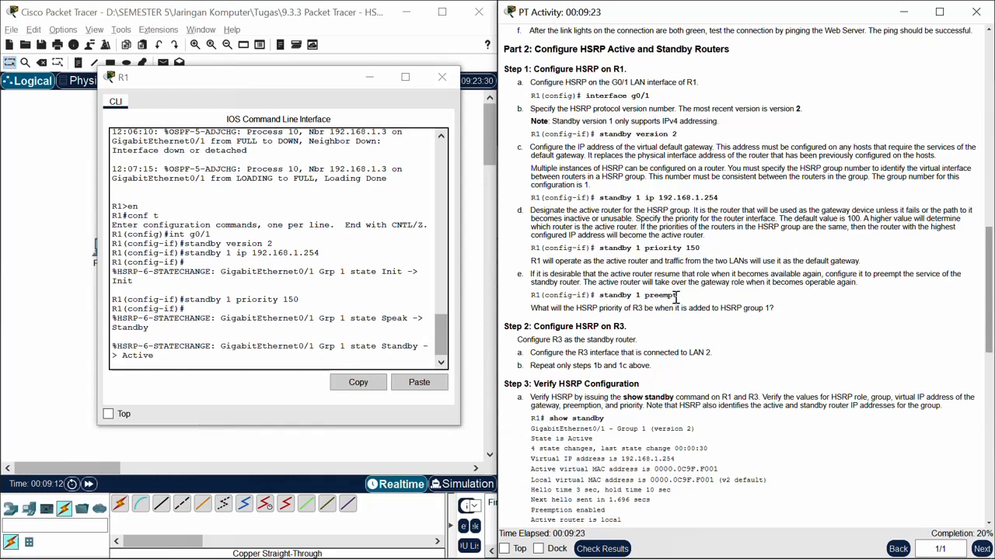
left_click_drag(677, 297, 601, 301)
key("ctrl+c")
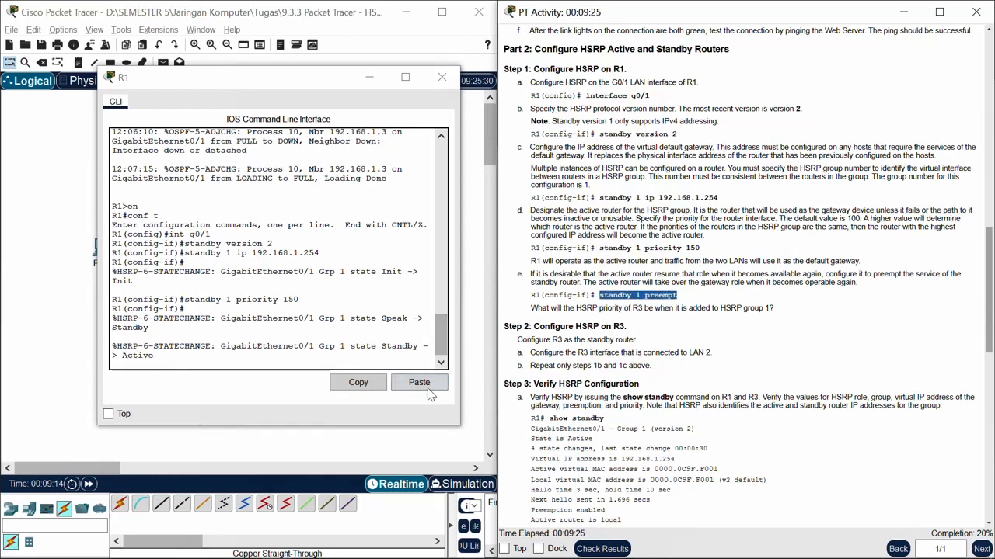
left_click(432, 383)
key("BackSpace")
key("BackSpace")
key("BackSpace")
key("BackSpace")
key("BackSpace")
key("BackSpace")
key("BackSpace")
key("BackSpace")
key("BackSpace")
key("BackSpace")
key("BackSpace")
key("BackSpace")
key("BackSpace")
key("BackSpace")
key("BackSpace")
key("BackSpace")
key("BackSpace")
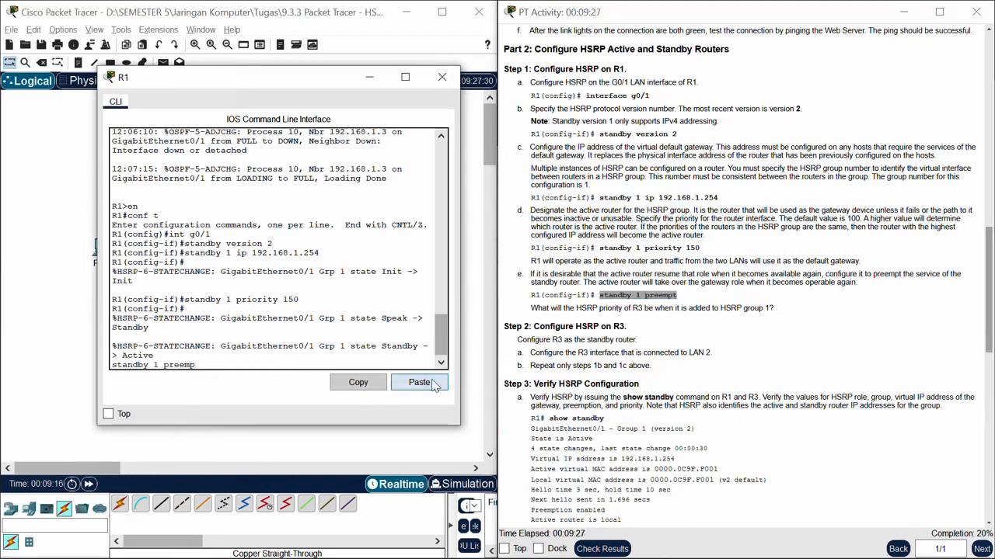
key("Return")
left_click(432, 382)
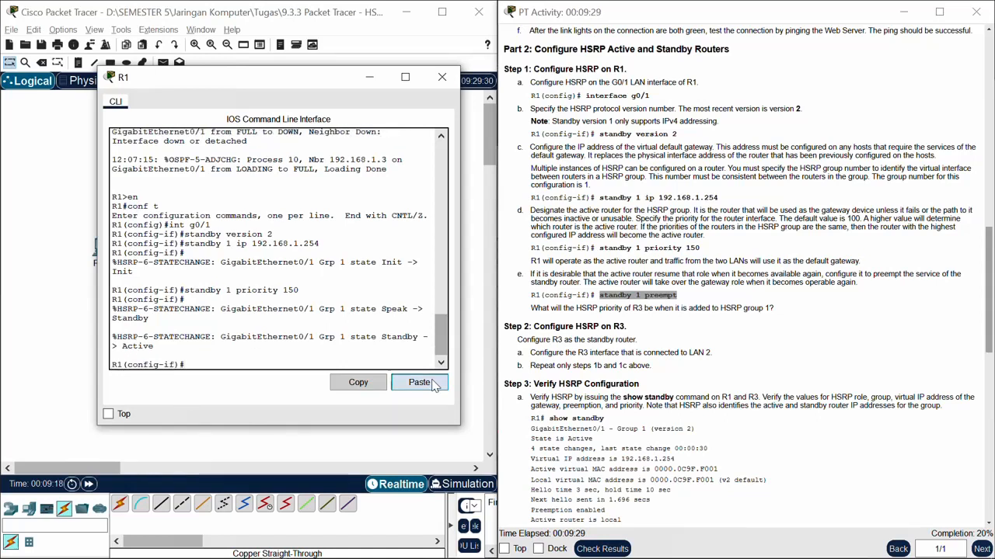
key("Return")
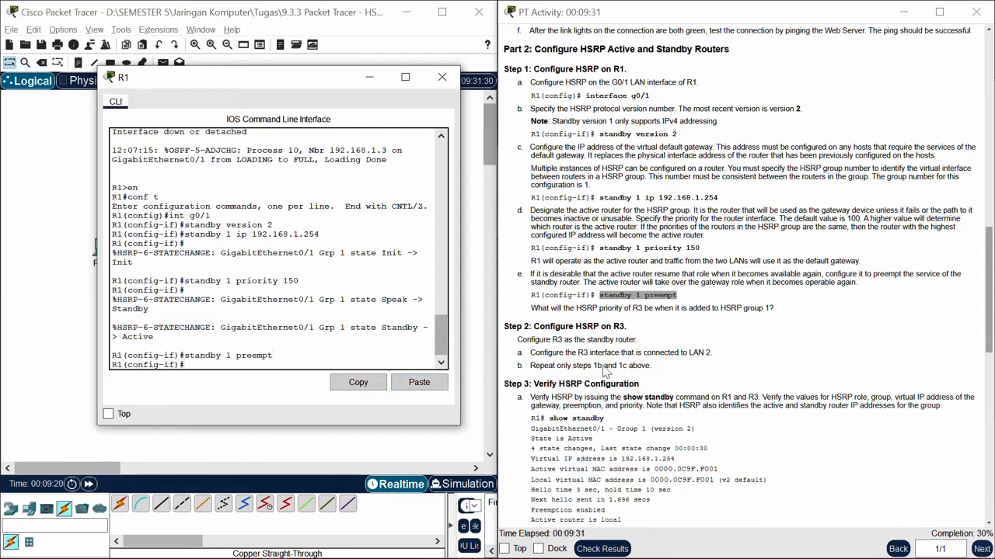
Step: Find the Step 2 instructions, minimize R1, and open R3's command line interface clear of the instructions
scroll(606, 372, "down", 2)
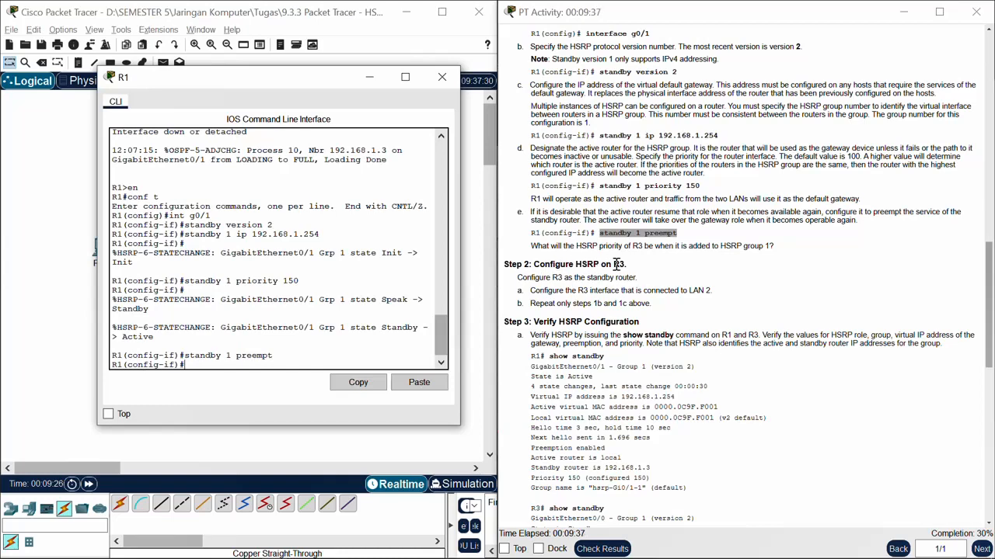
left_click(371, 79)
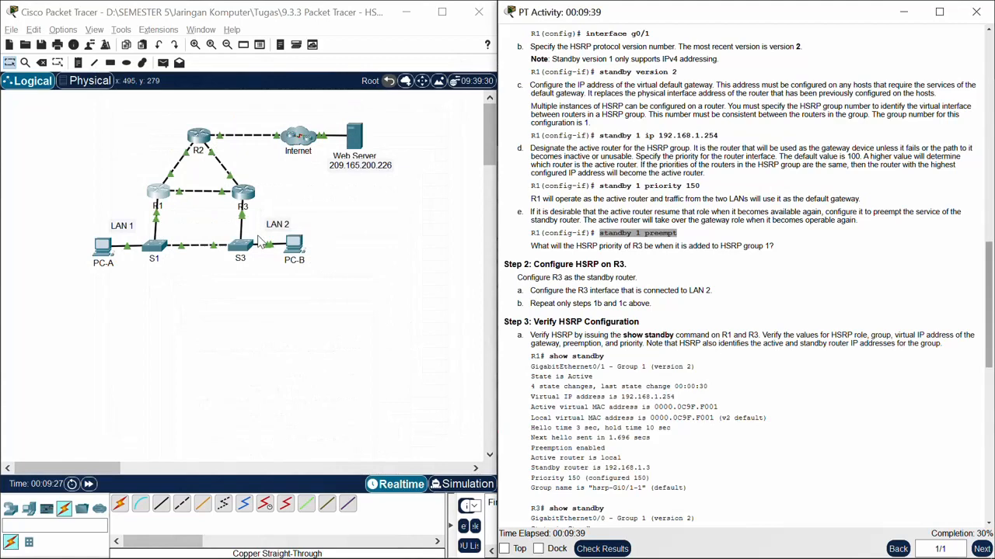
left_click(243, 193)
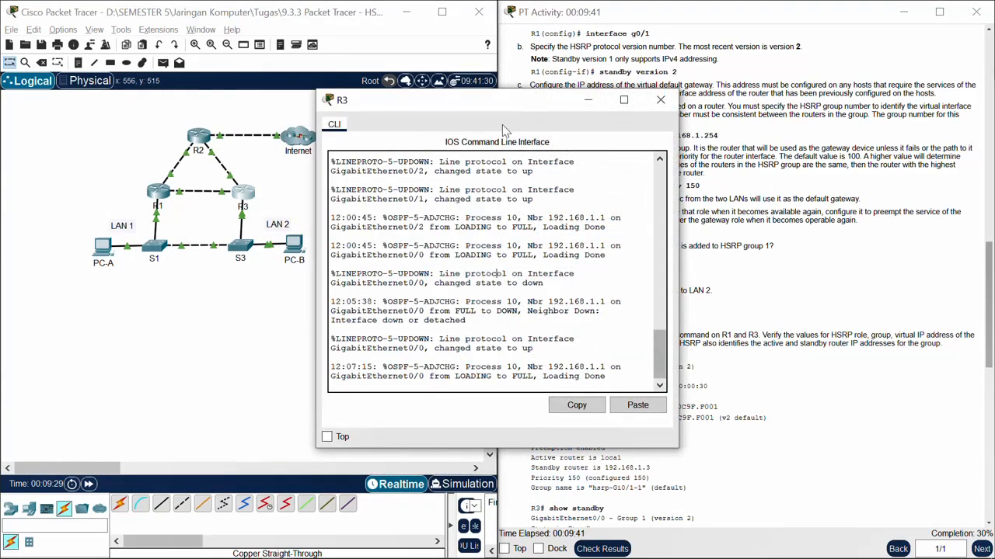
left_click_drag(476, 101, 264, 96)
Step: Enter privileged and global configuration mode on R3, then open its LAN 2 interface g0/0 for configuration
key("Return")
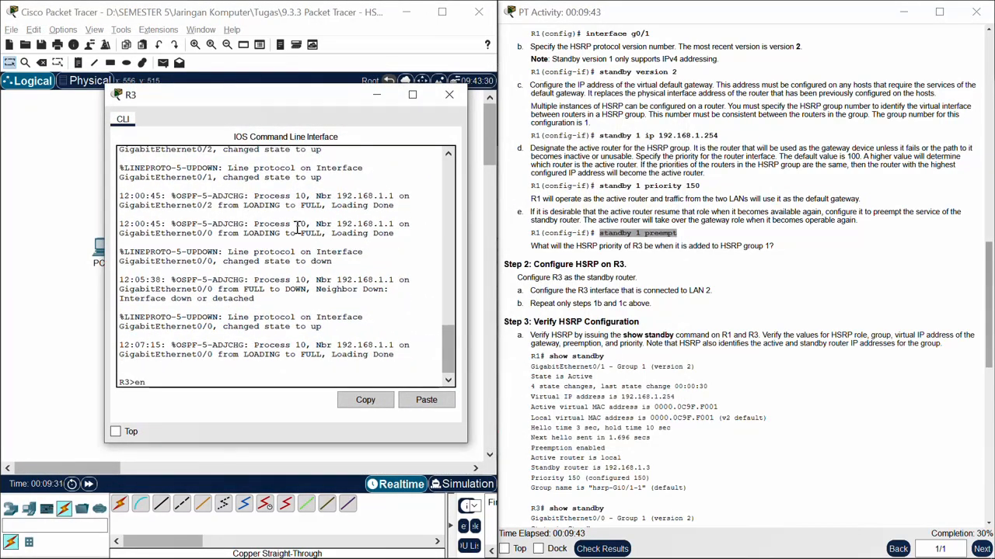
key("Return")
type("conf t")
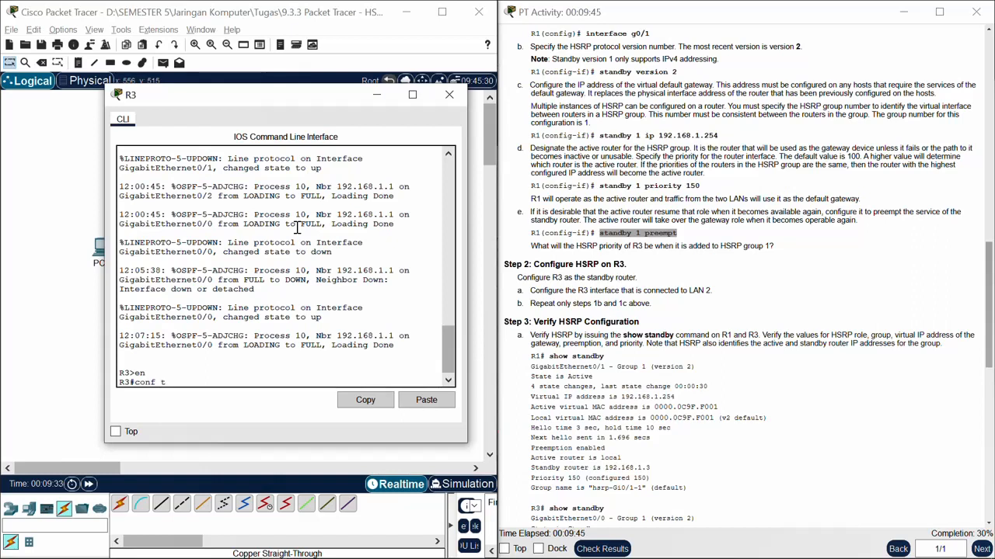
key("Return")
type("int ")
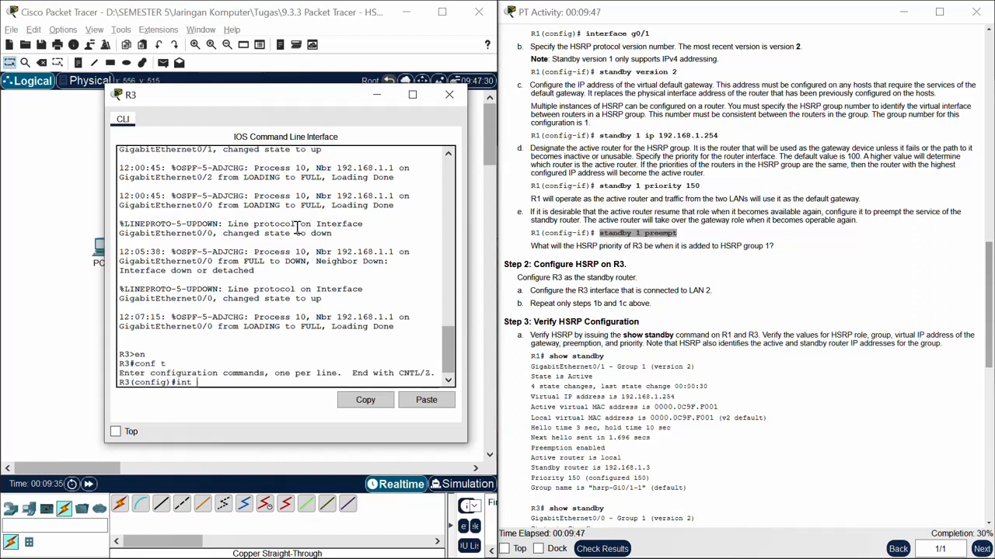
type("g0/0")
key("Return")
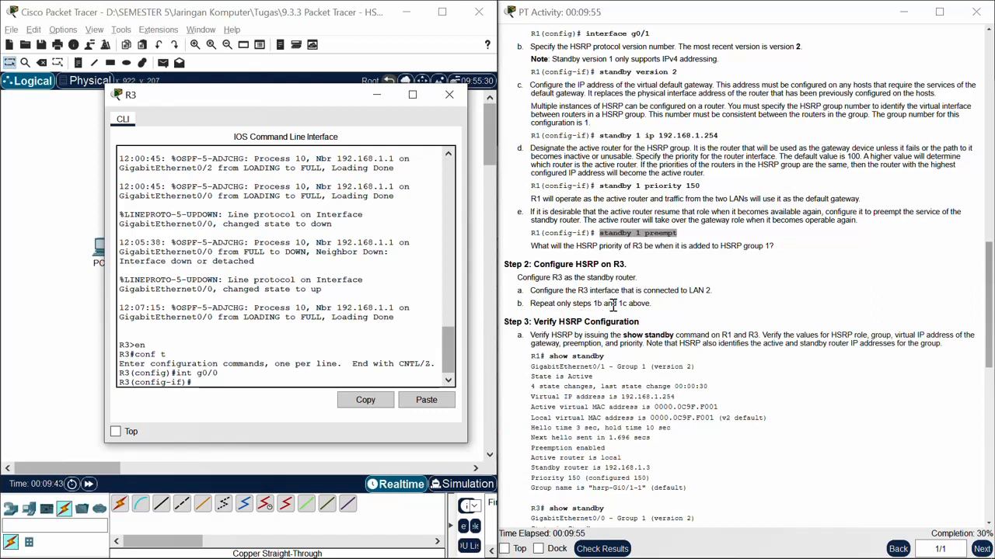
Step: Set HSRP version 2 and the group 1 virtual IP 192.168.1.254 on R3's g0/0 using the commands from steps 1b and 1c
left_click_drag(599, 72, 681, 76)
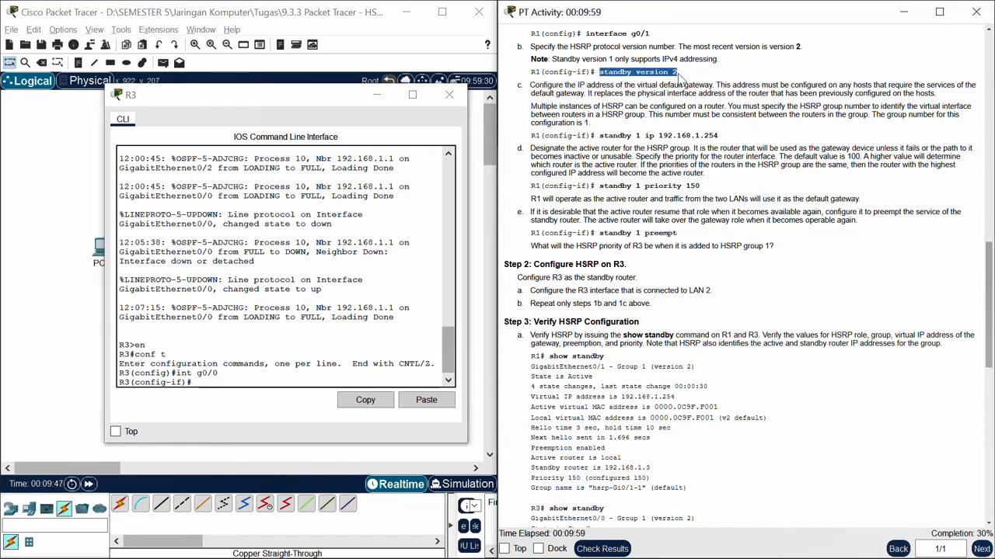
left_click(425, 399)
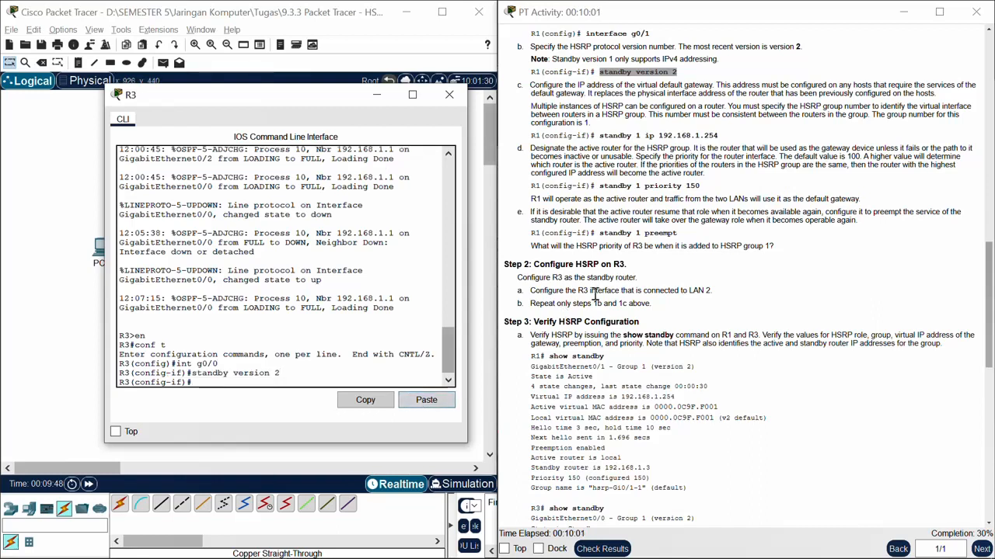
left_click_drag(719, 135, 601, 132)
key("ctrl+c")
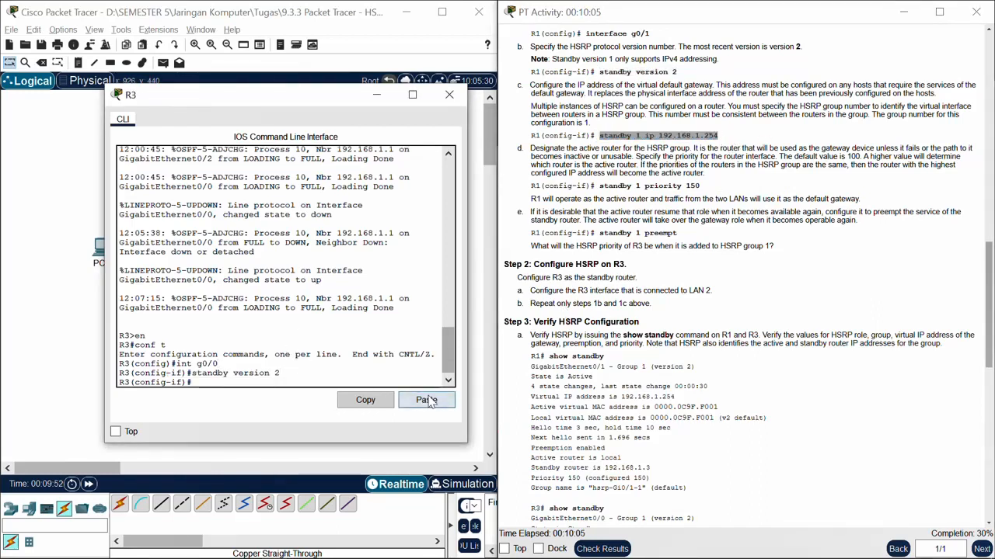
left_click(426, 399)
key("Return")
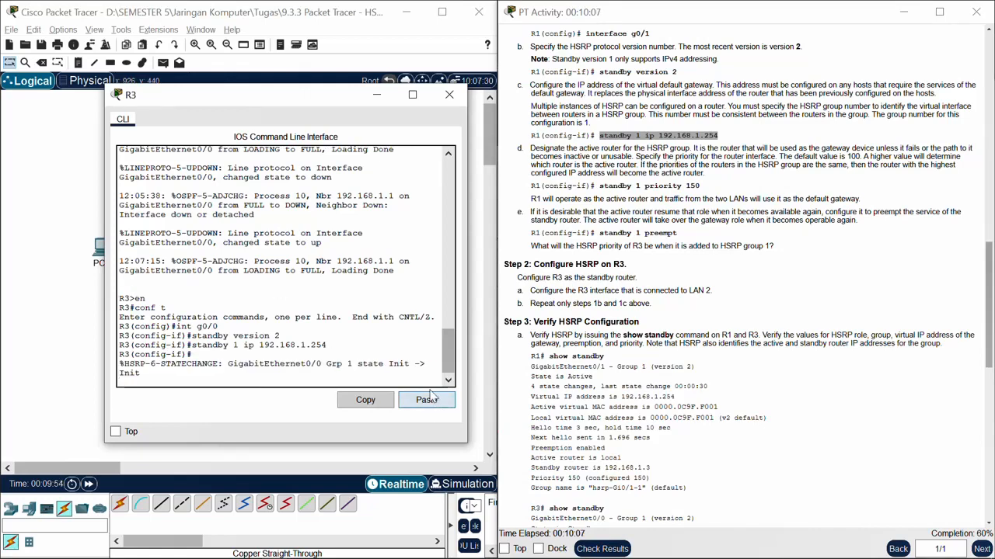
Step: Find the Step 3 verification instructions, bring R1's command line back in place of R3's, and leave its configuration mode with "end"
scroll(673, 289, "down", 3)
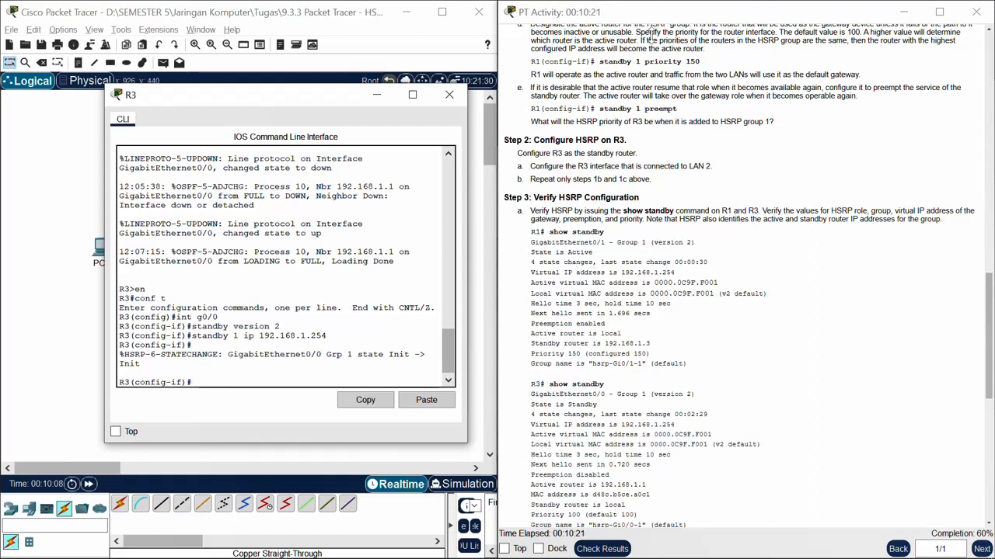
left_click(377, 94)
left_click(160, 193)
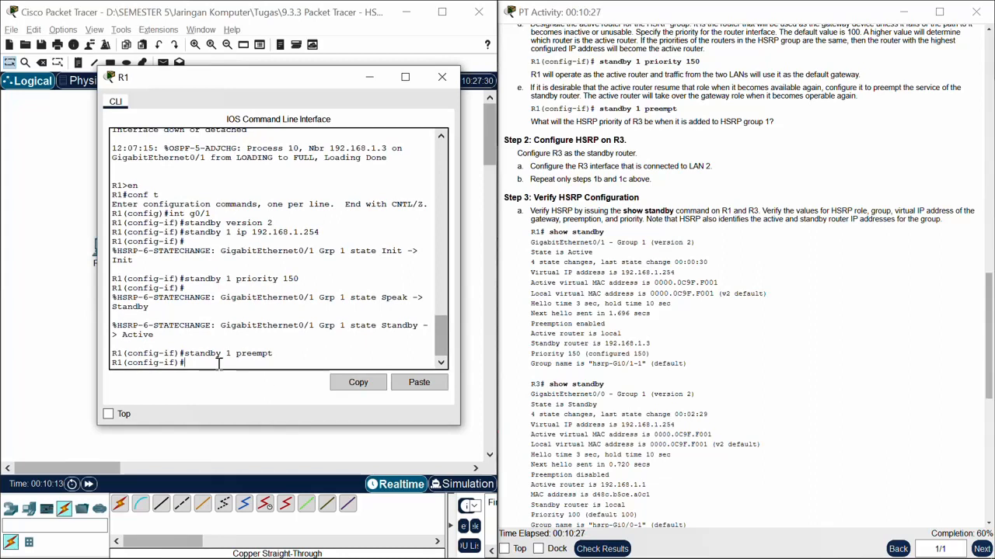
type("end")
key("Return")
key("Return")
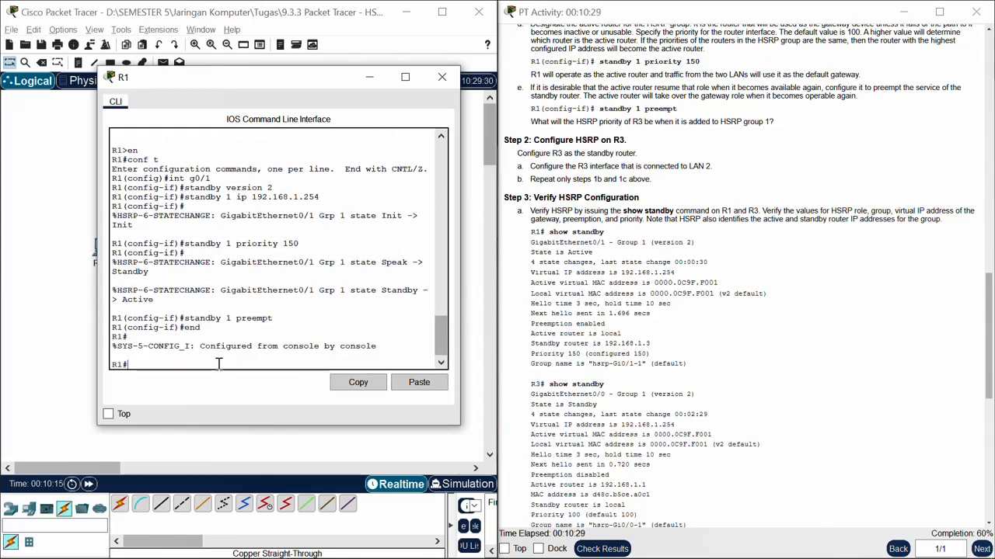
Step: Run the copied "show standby" command on R1 and check its HSRP state and priority in the output
left_click_drag(604, 237, 548, 232)
left_click(206, 357)
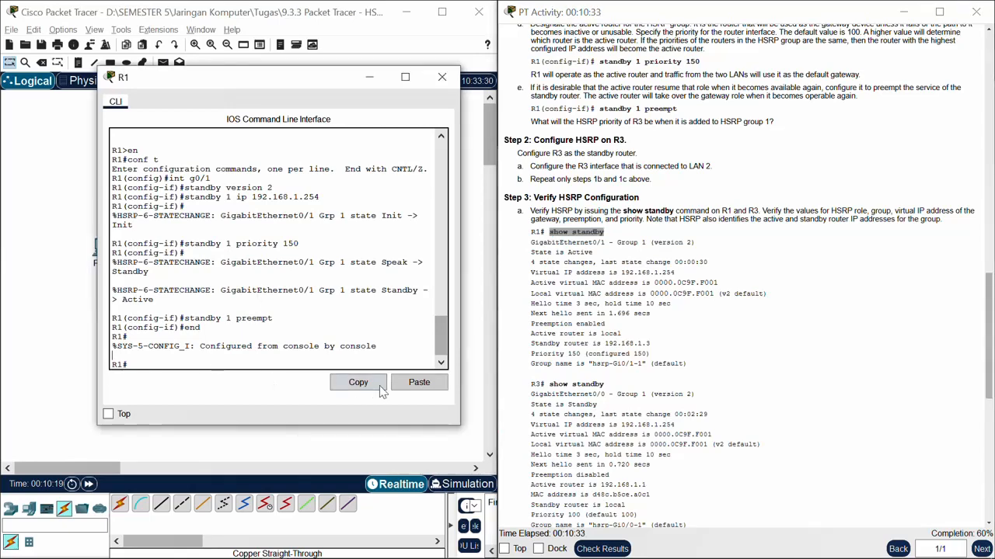
left_click(419, 382)
key("Return")
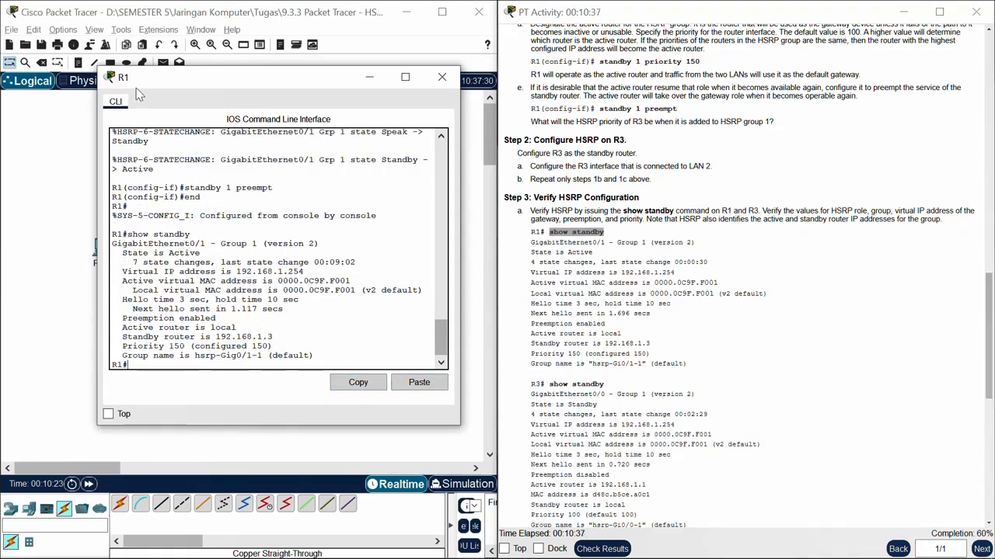
left_click_drag(117, 252, 200, 252)
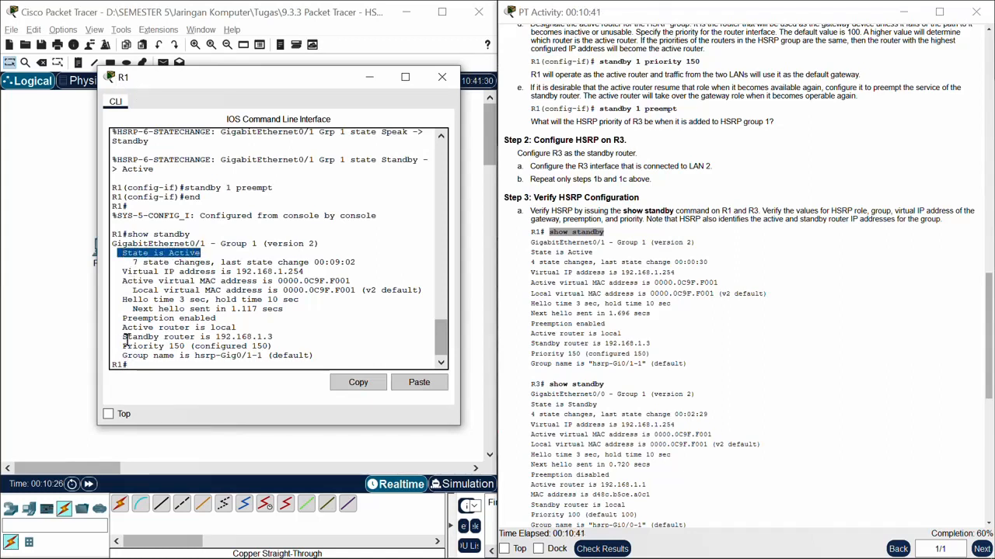
left_click_drag(122, 346, 189, 346)
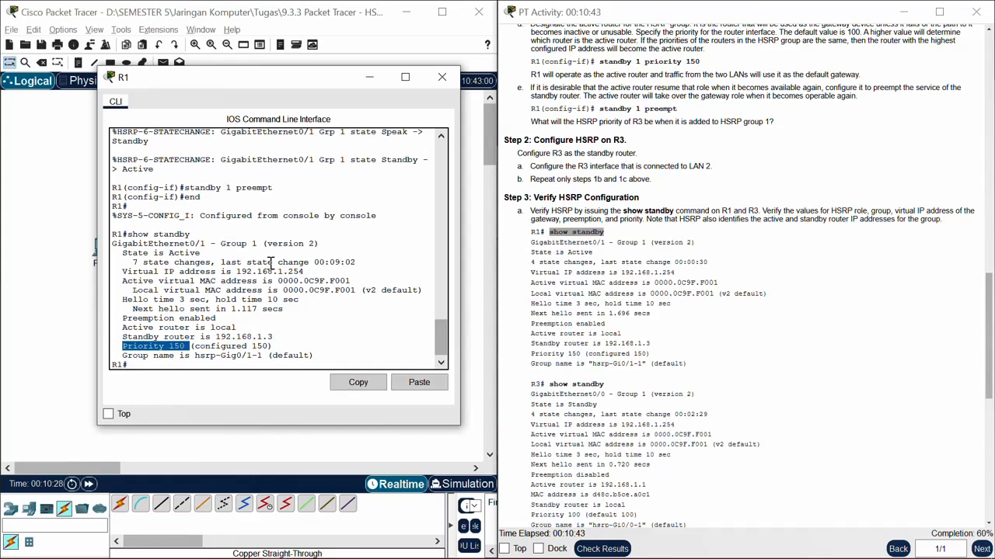
Step: Switch from R1 to R3's command line and leave interface configuration mode with "end"
left_click(376, 80)
left_click(268, 205)
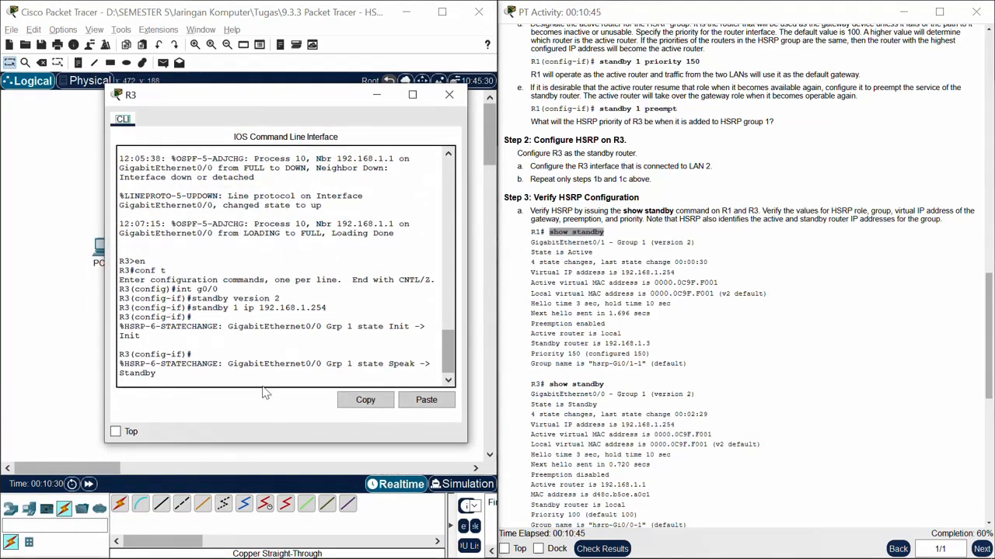
key("Return")
type("end")
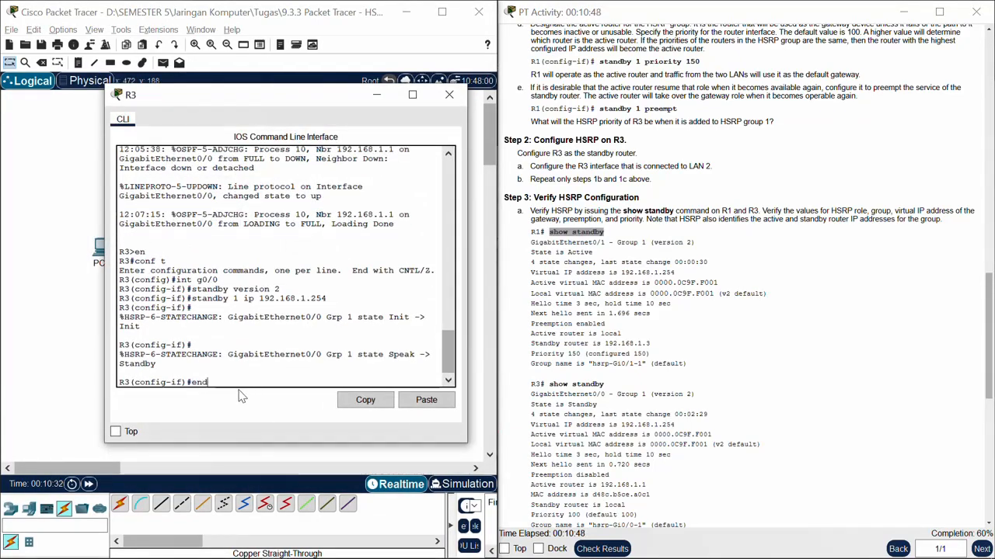
key("Return")
Step: Run "show standby" on R3 and check its HSRP state and priority
left_click(426, 399)
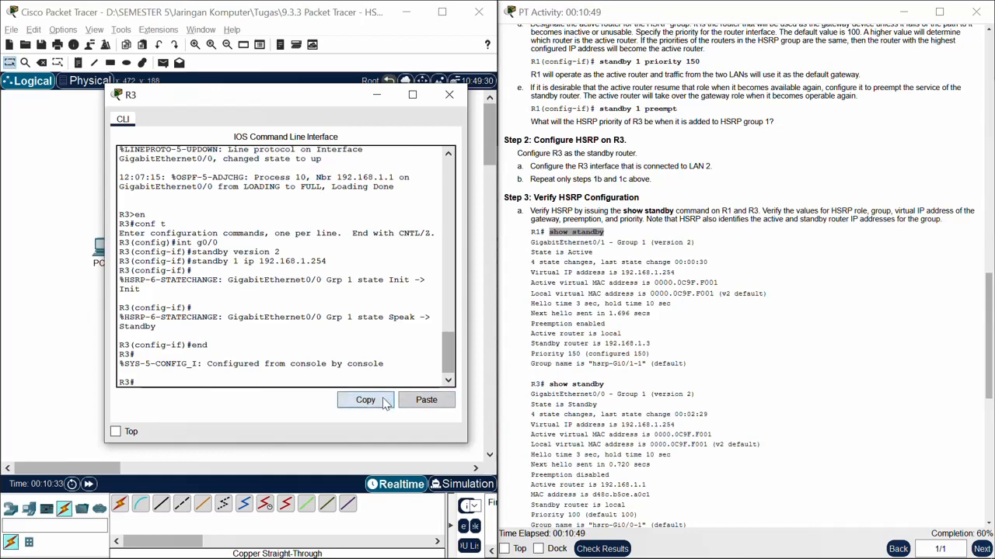
key("Return")
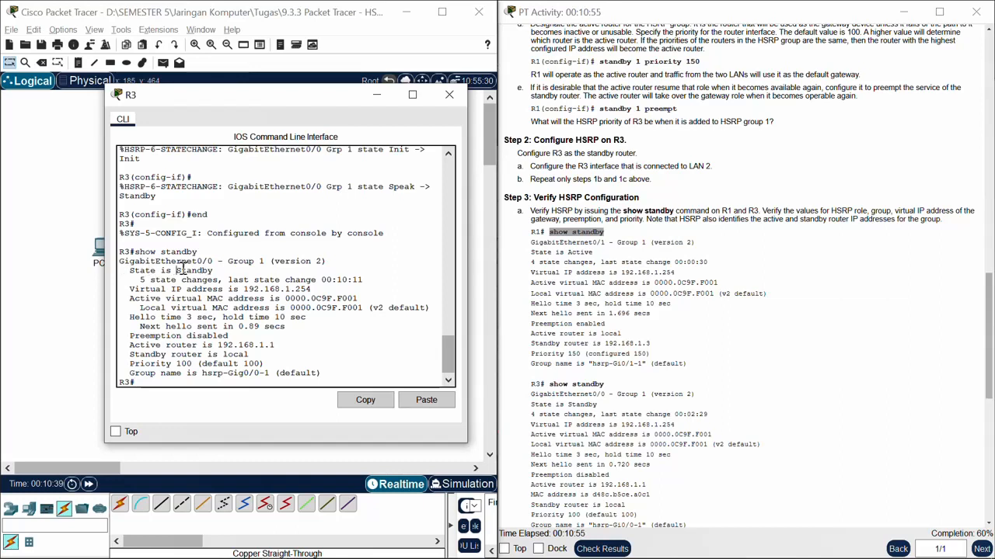
left_click_drag(177, 270, 219, 277)
left_click_drag(130, 366, 198, 359)
Step: Copy the "show standby brief" command from step 3b of the instructions and run it on R1
scroll(618, 366, "down", 5)
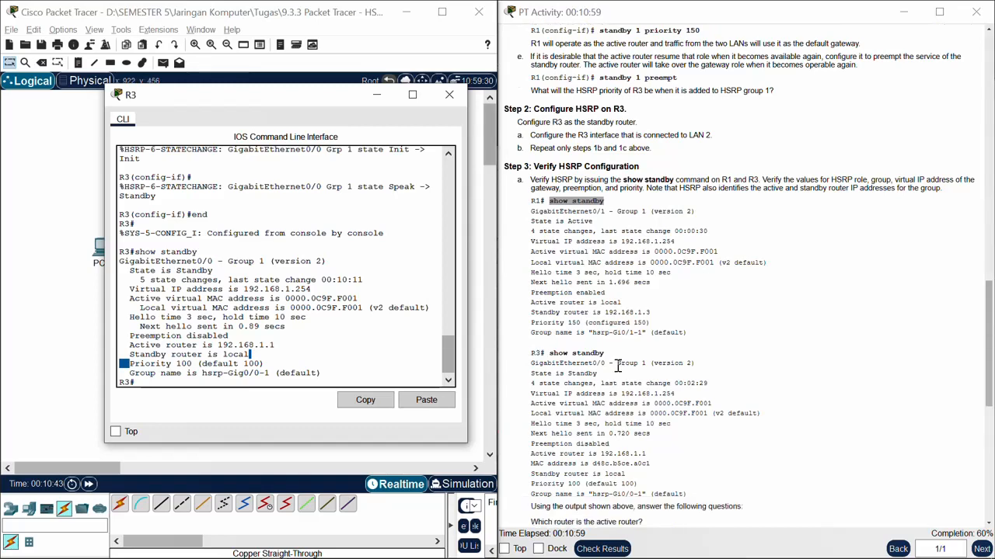
scroll(618, 366, "down", 1)
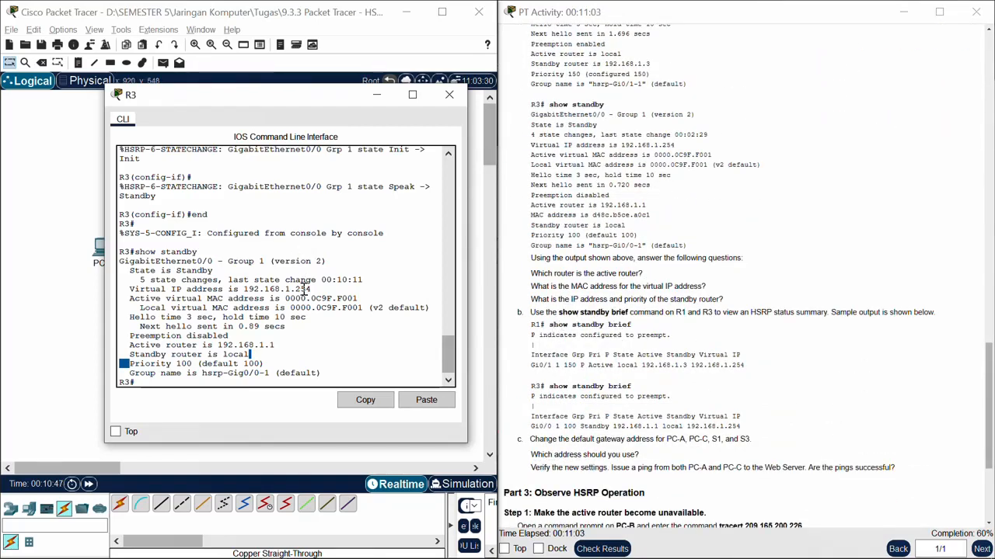
left_click_drag(634, 326, 545, 342)
key("ctrl+c")
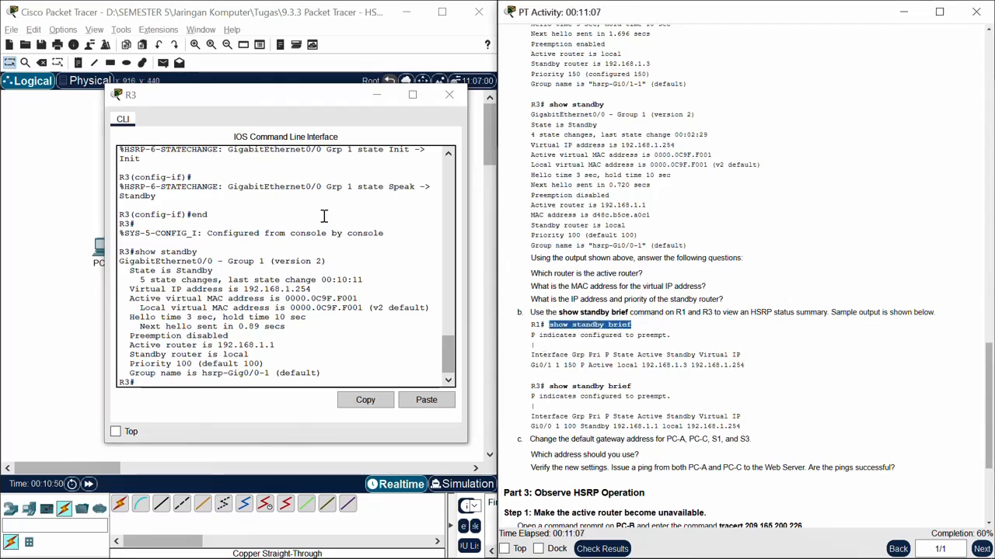
left_click(376, 94)
left_click(159, 200)
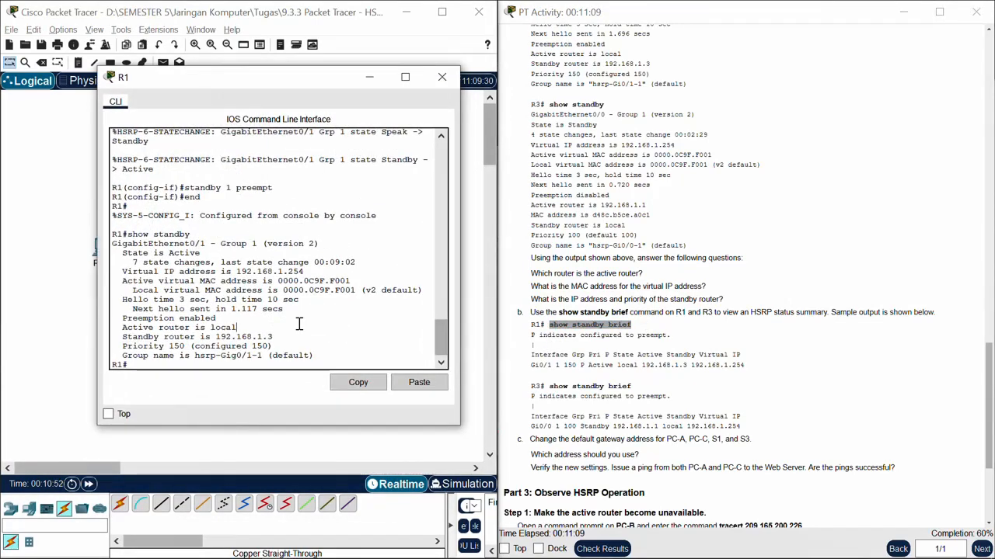
key("Return")
left_click(419, 382)
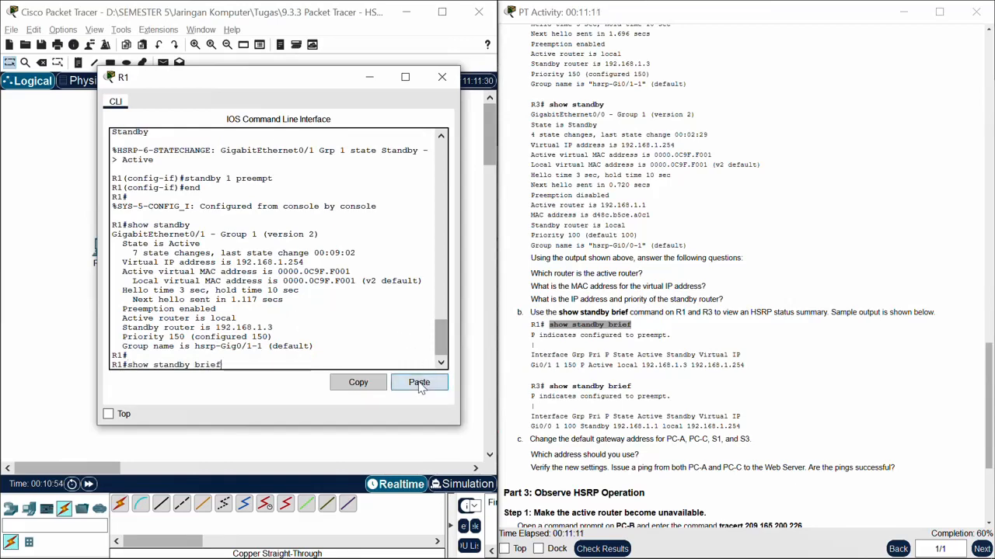
key("Return")
Step: Widen R1's window so each summary row fits on one line, and check the HSRP state and virtual IP
left_click_drag(97, 245, 17, 250)
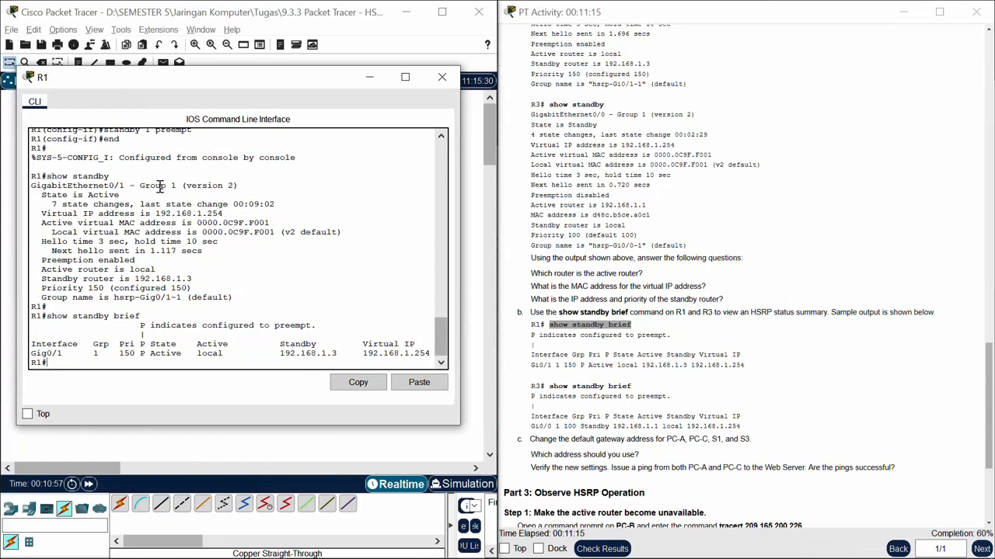
left_click_drag(150, 354, 178, 355)
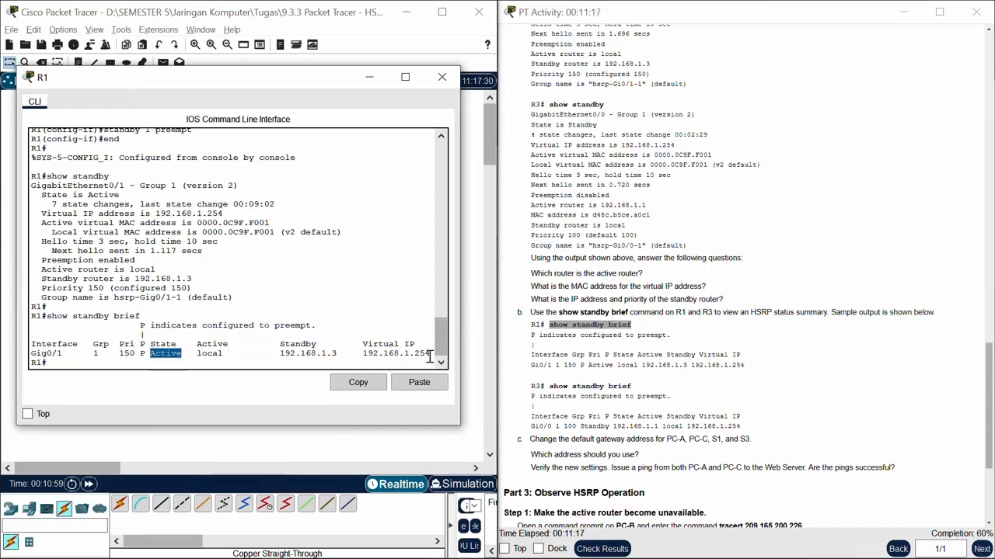
left_click_drag(362, 353, 431, 356)
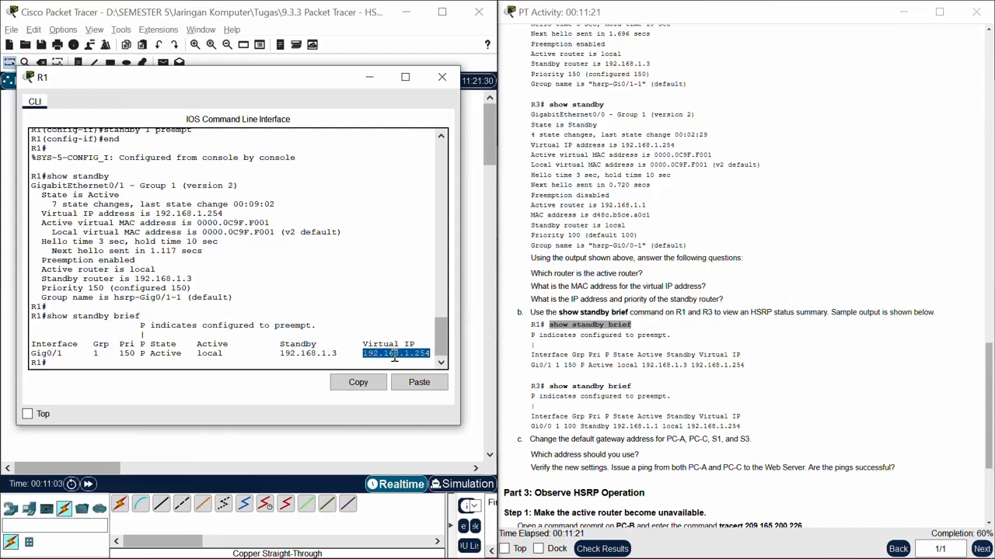
Step: Run "show standby brief" on R3, check its state and virtual IP in a widened window, and minimize it
left_click(378, 79)
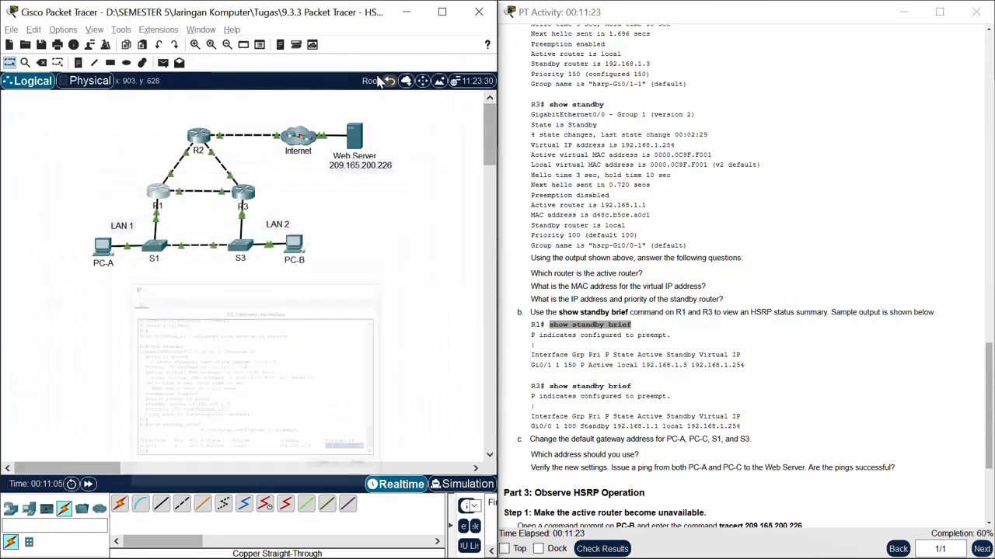
left_click(242, 194)
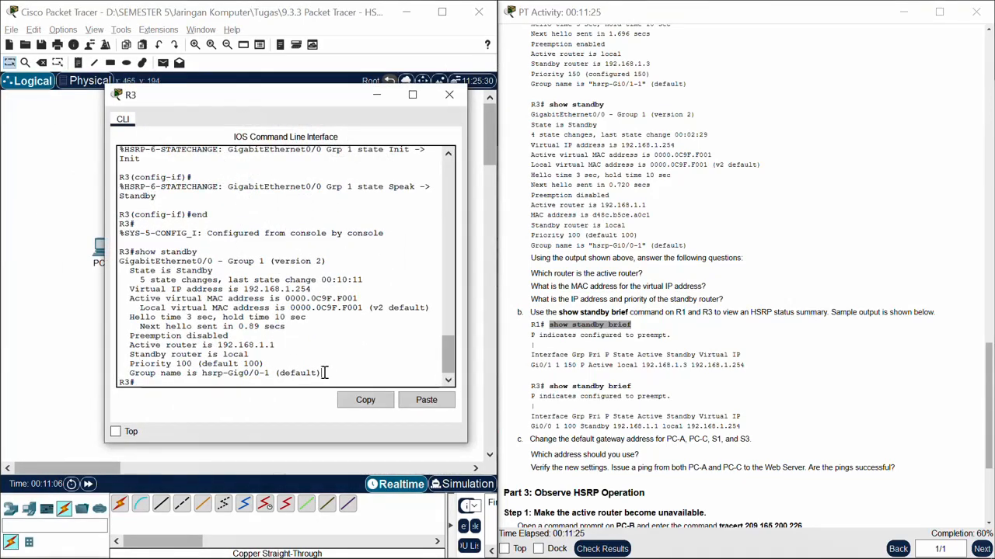
left_click(426, 399)
key("Return")
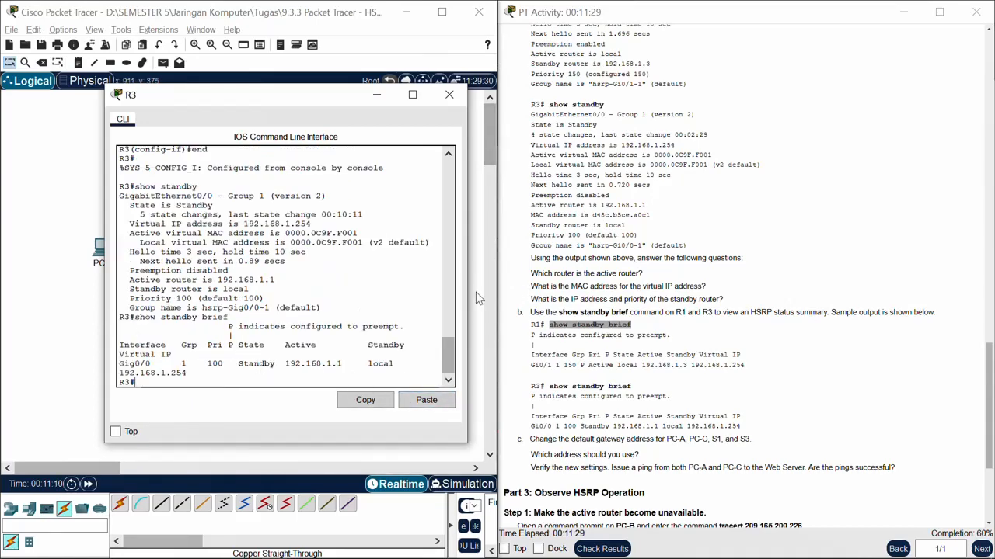
left_click_drag(467, 297, 578, 298)
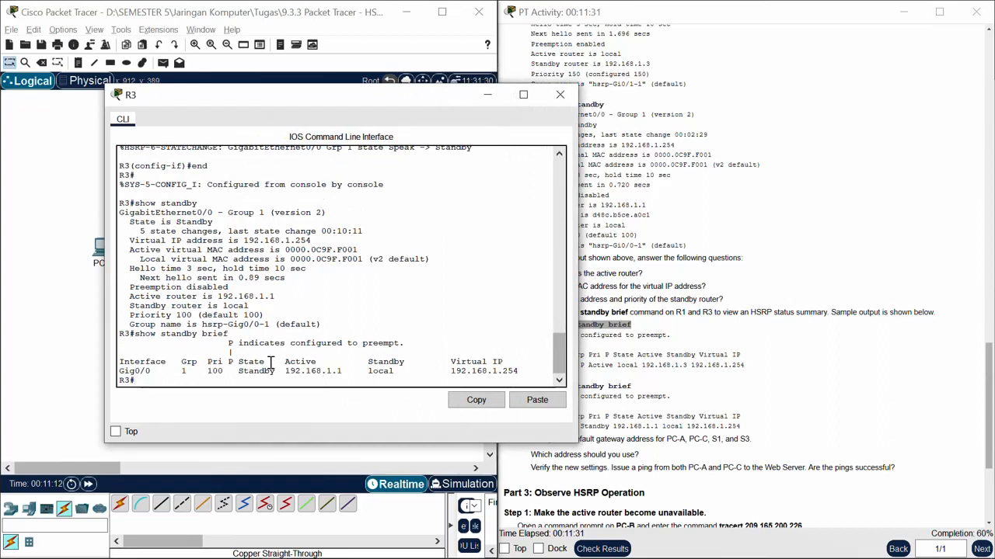
left_click_drag(239, 362, 272, 372)
left_click_drag(448, 362, 531, 372)
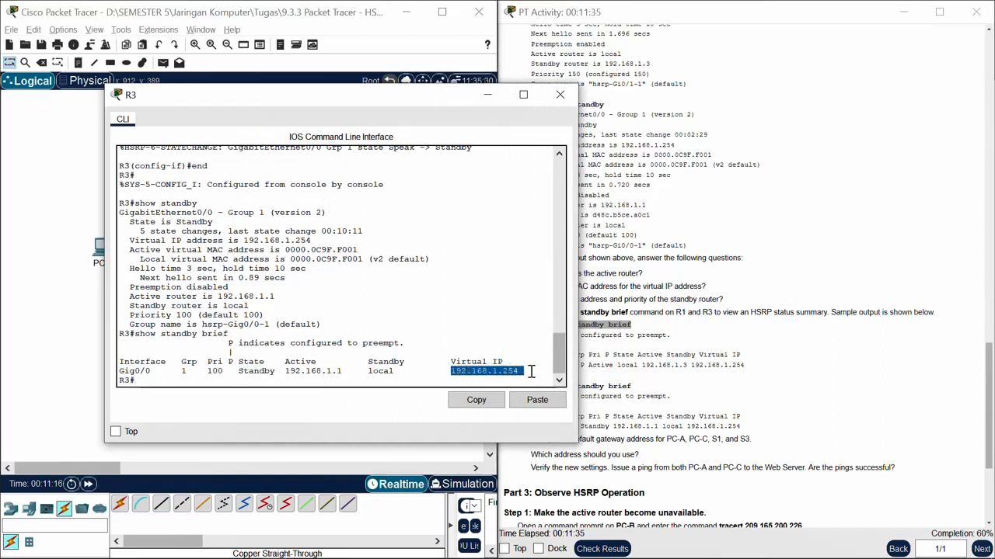
left_click(485, 96)
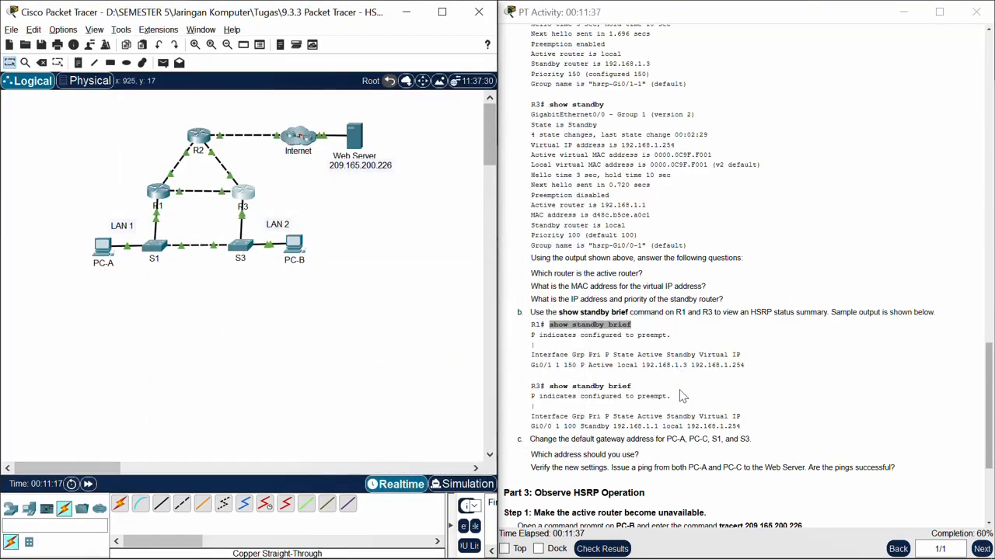
Step: Set PC-A's IPv4 default gateway to the virtual IP 192.168.1.254, as step 3c of the instructions asks, and close its window
scroll(681, 385, "down", 3)
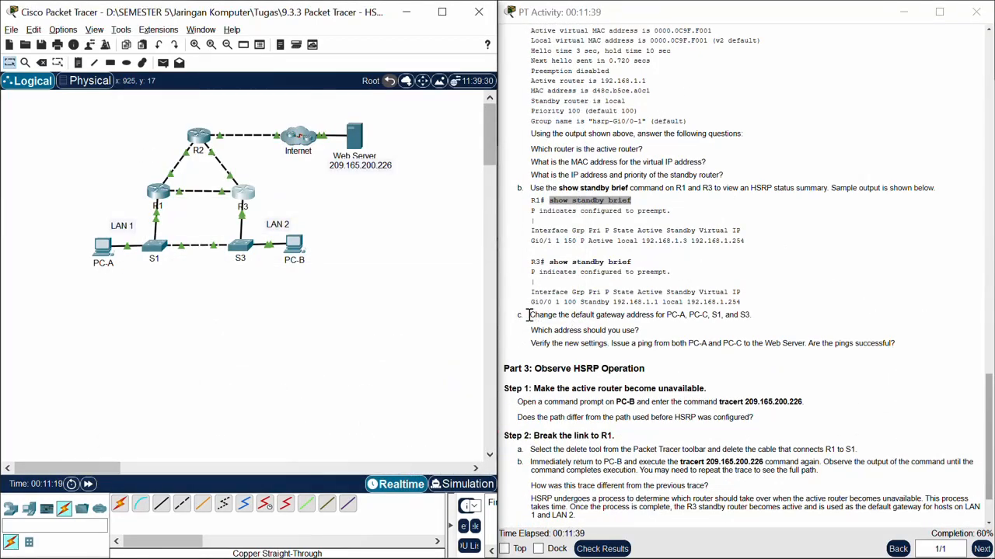
left_click_drag(580, 315, 688, 314)
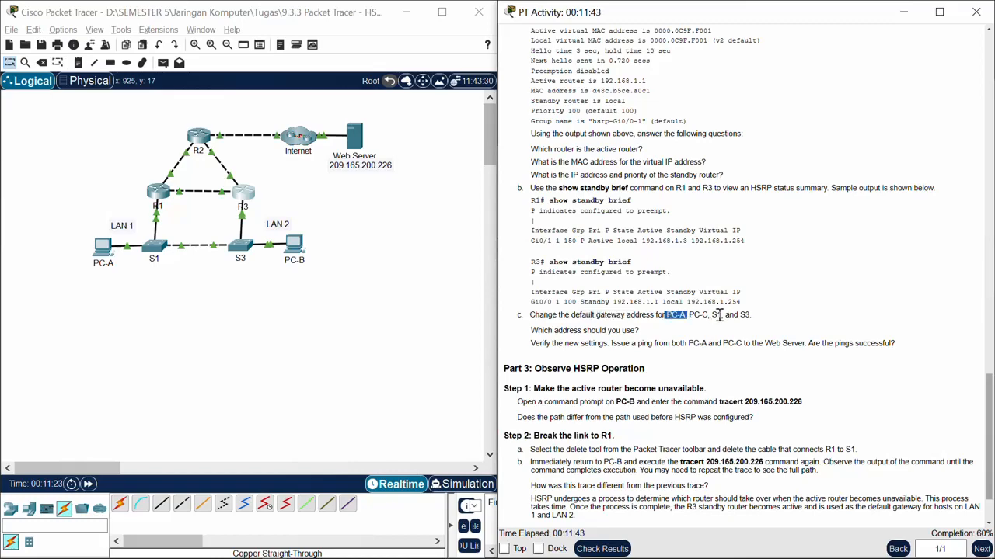
left_click(114, 247)
left_click_drag(667, 106, 283, 75)
left_click(470, 116)
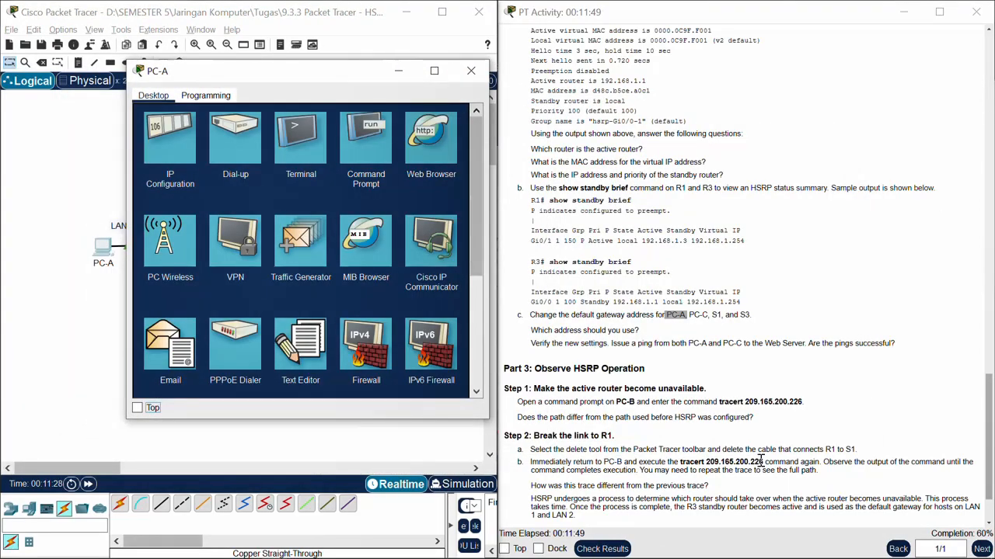
left_click(170, 142)
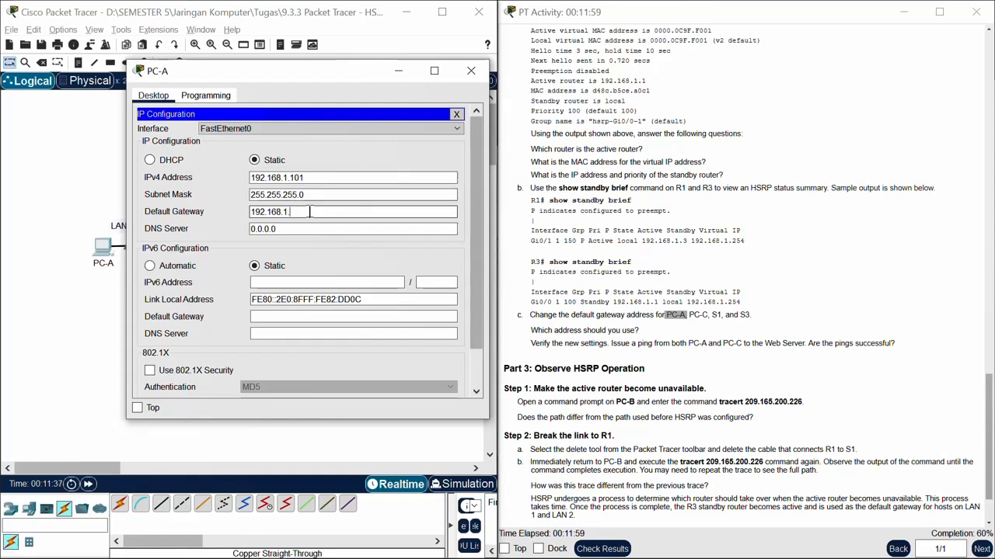
type("254")
key("ctrl+a")
key("ctrl+c")
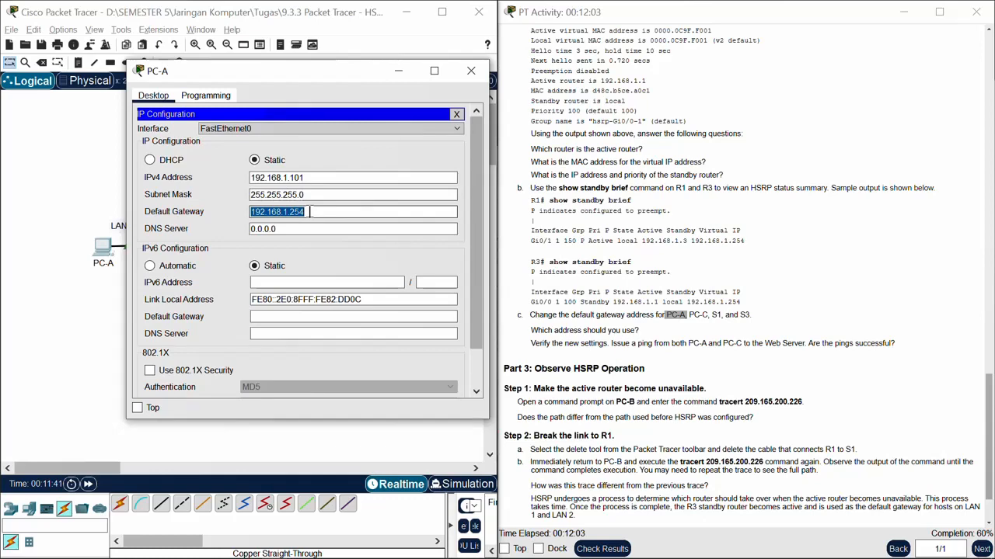
left_click(471, 71)
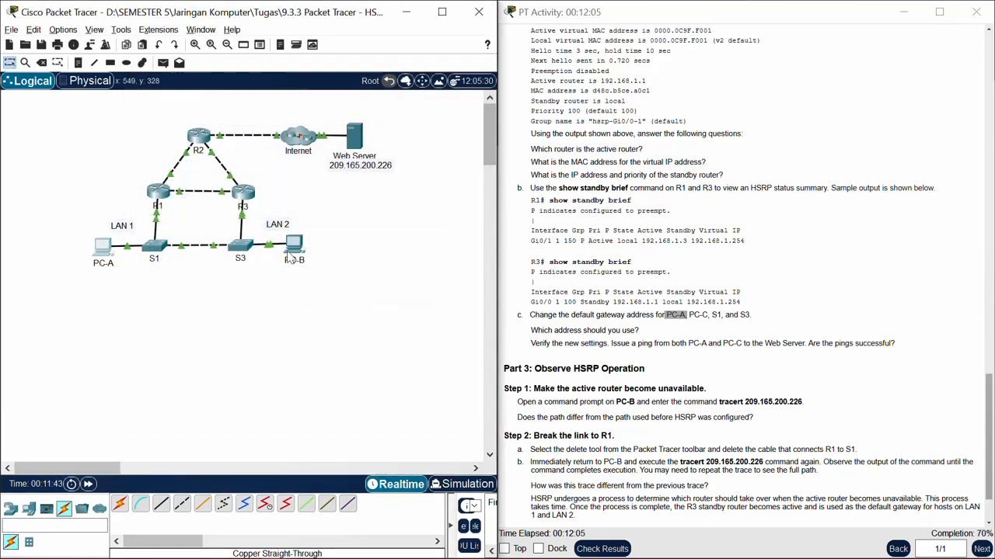
Step: Replace PC-B's IPv4 default gateway with 192.168.1.254 in its IP configuration and close its window
left_click(293, 249)
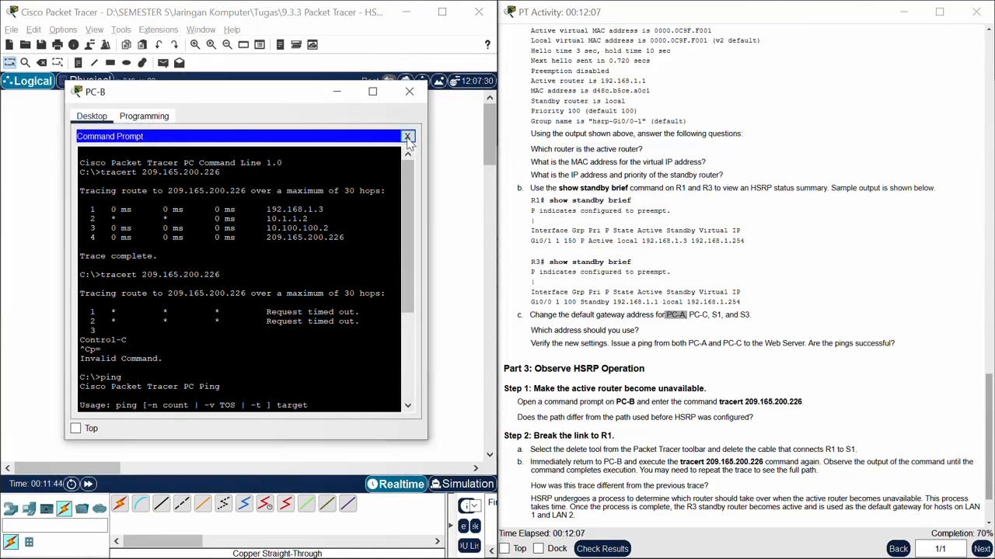
left_click(411, 136)
left_click(108, 159)
left_click_drag(249, 232, 179, 233)
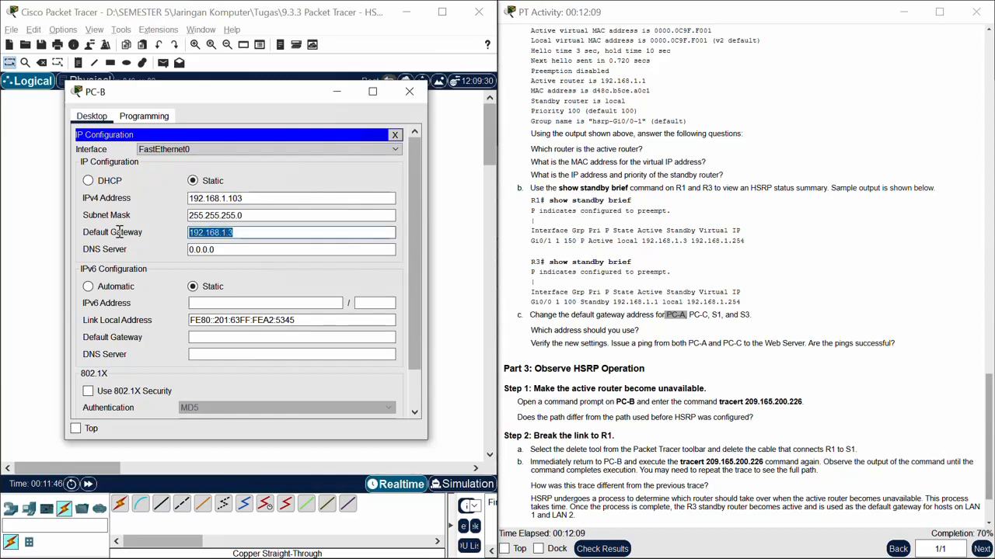
type("192.168.1.254")
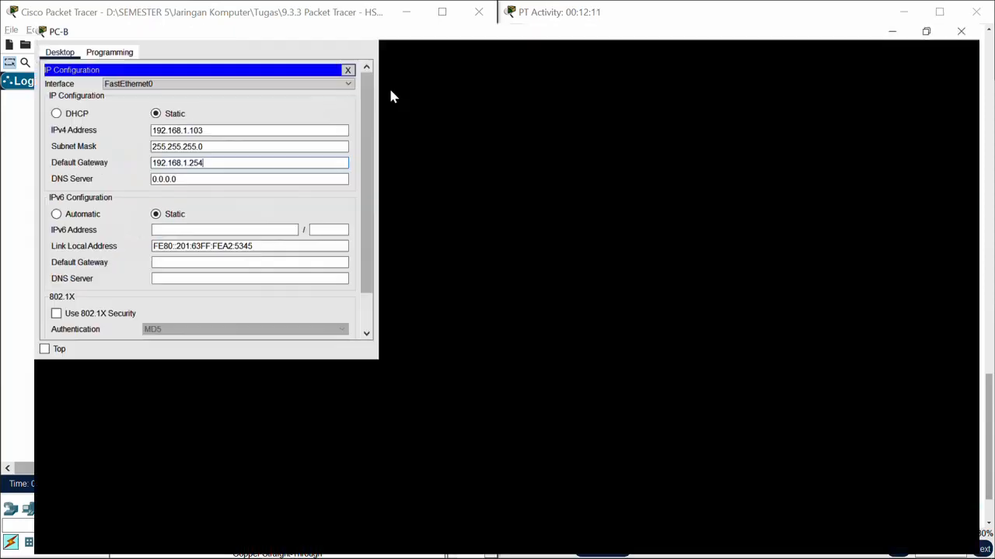
left_click(385, 91)
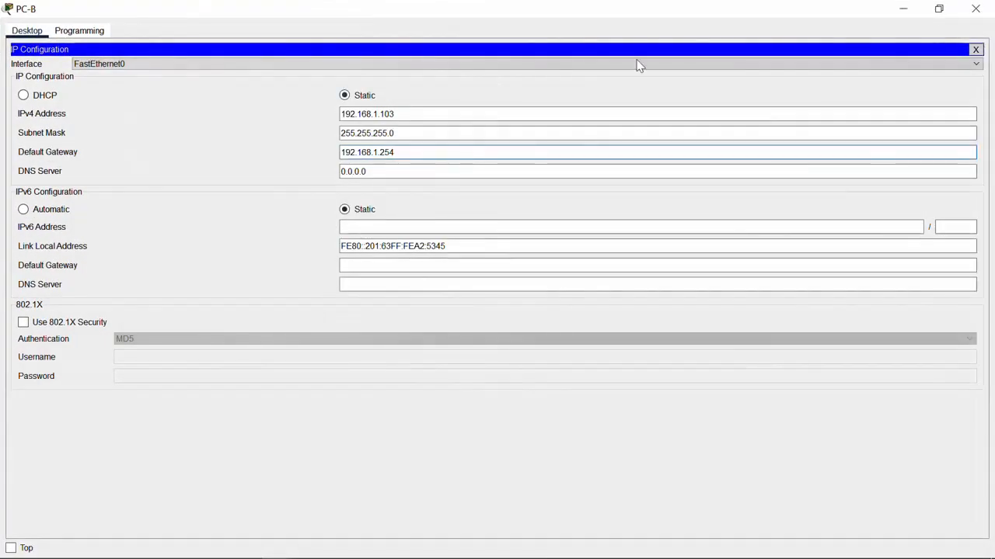
left_click(937, 16)
left_click(418, 91)
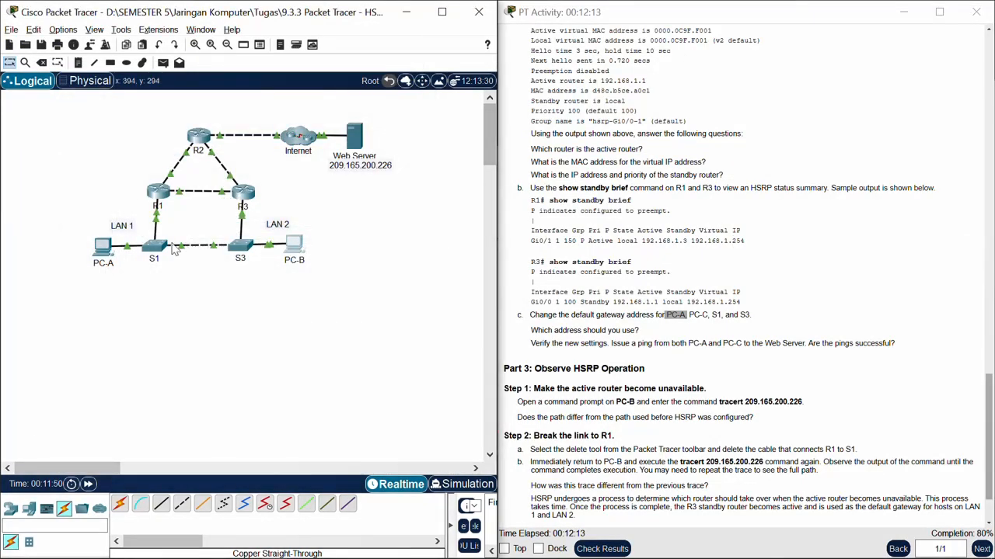
Step: Set switch S1's default gateway to 192.168.1.254 in global configuration mode and minimize its window
left_click(156, 246)
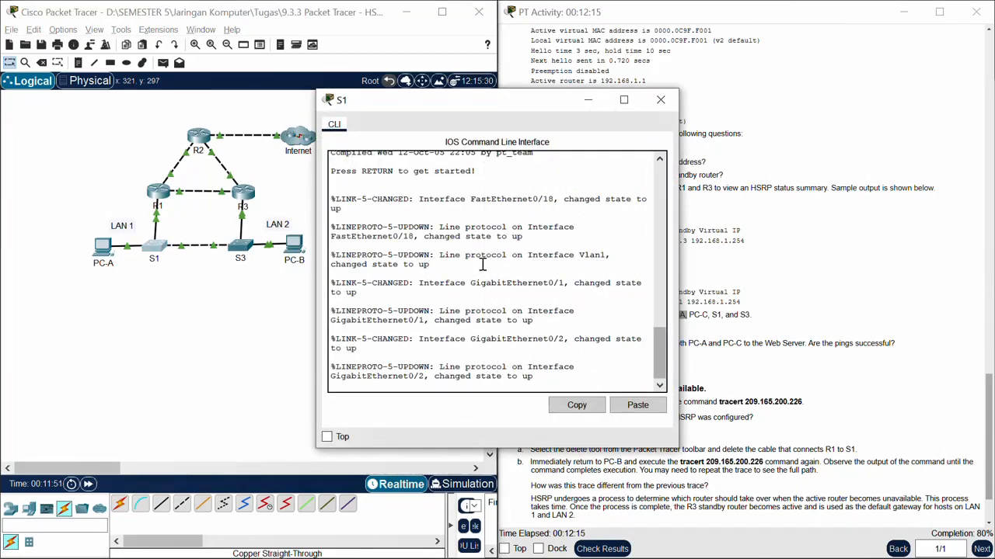
key("Return")
type("en")
key("Return")
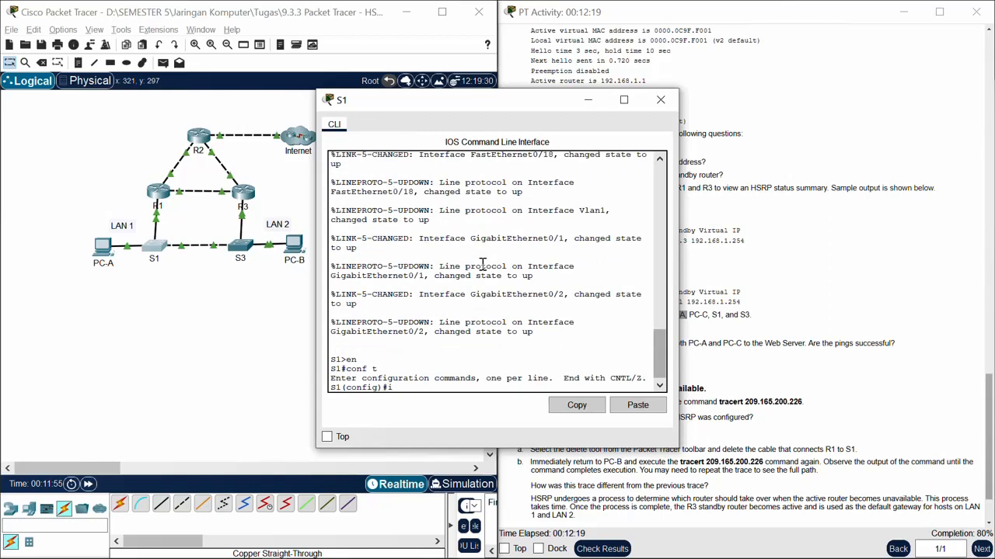
type("f")
key("Tab")
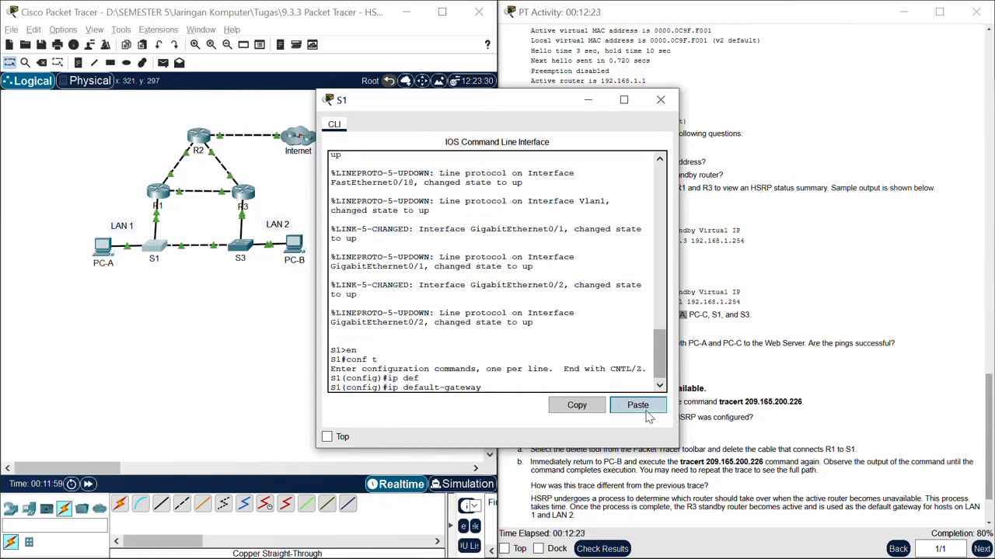
left_click(637, 405)
left_click(588, 100)
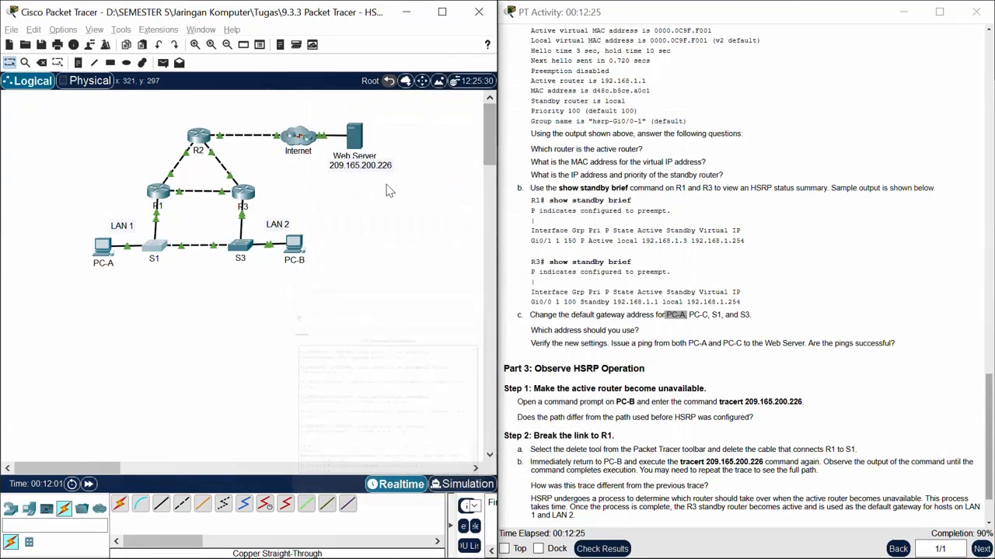
Step: Configure the virtual IP 192.168.1.254 as switch S3's default gateway in global configuration mode, and minimize its window
left_click(247, 256)
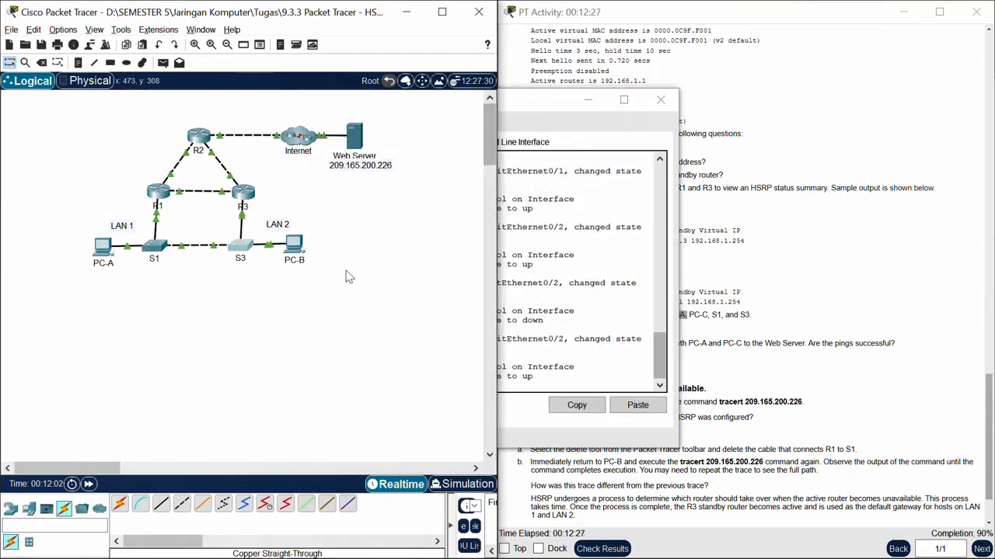
scroll(541, 282, "up", 6)
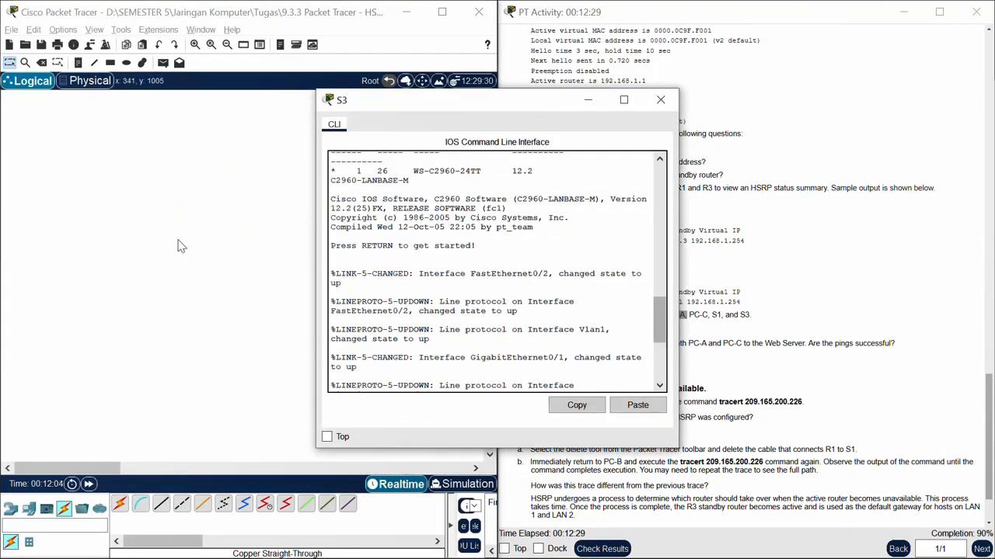
left_click(187, 246)
left_click(569, 243)
scroll(569, 243, "down", 5)
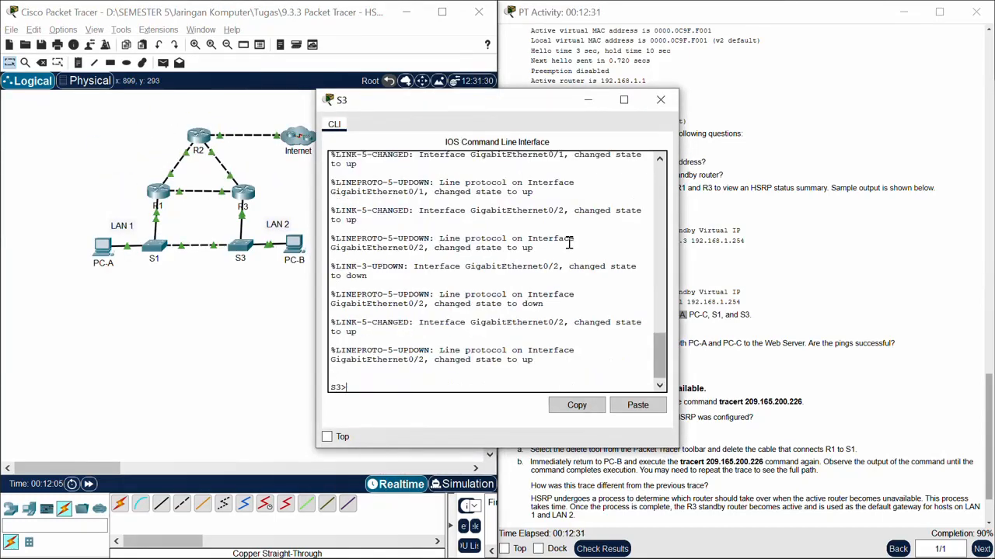
type("en")
key("Return")
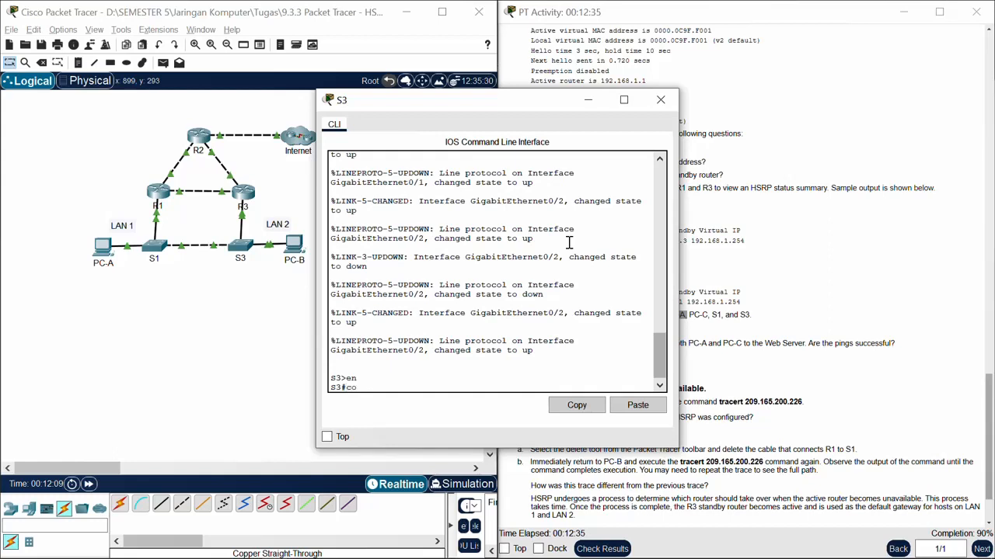
key("Return")
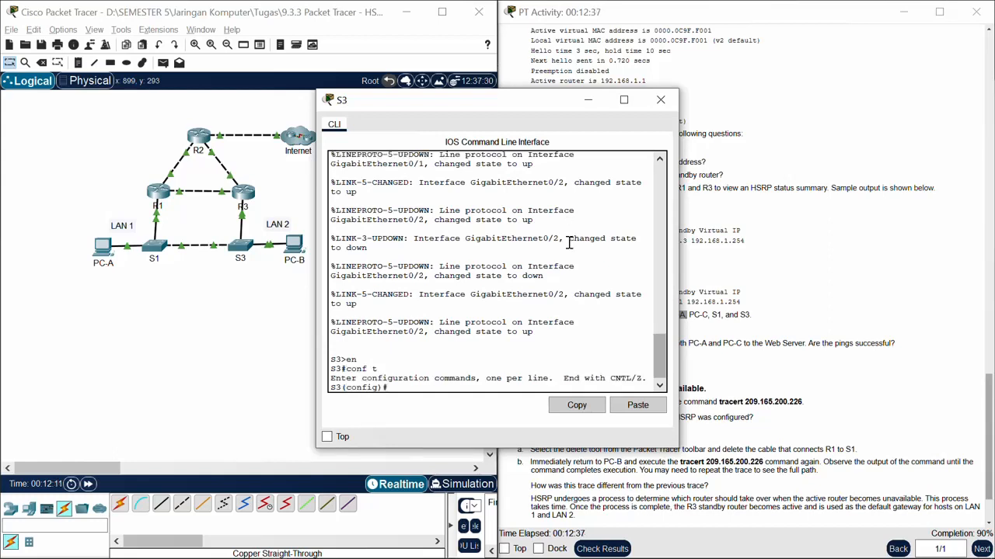
type("ip de")
key("Tab")
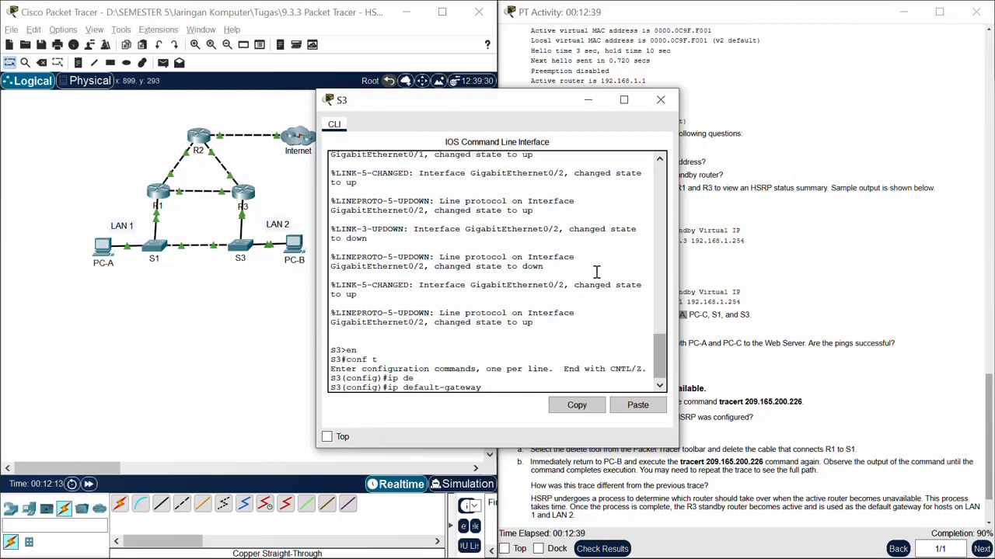
left_click(633, 405)
key("Return")
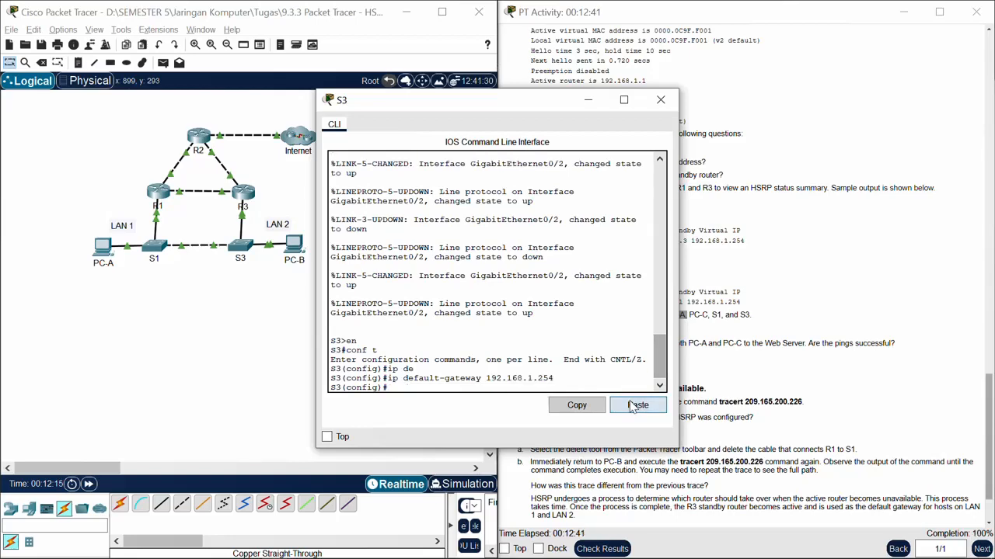
left_click(587, 101)
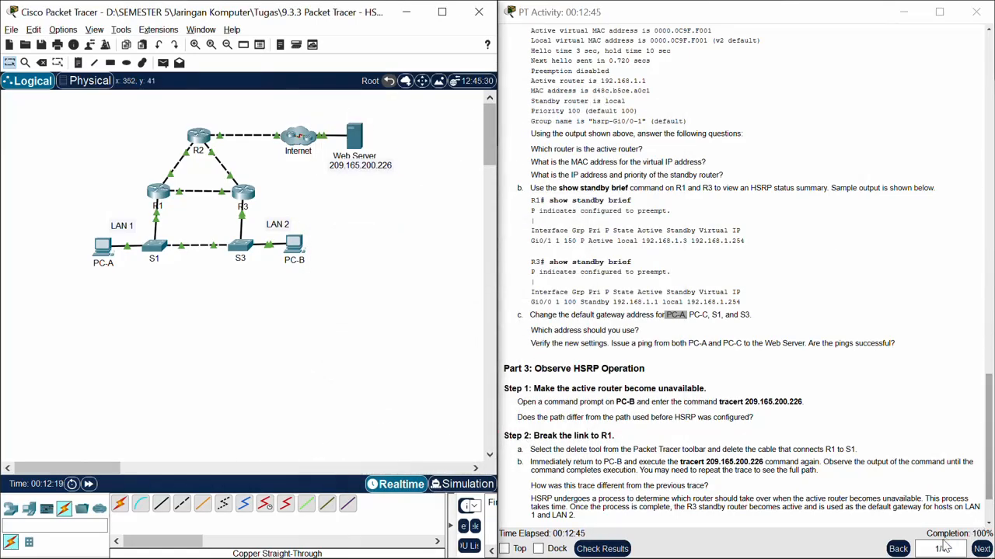
Step: Run "tracert 209.165.200.226" from PC-B's command prompt, as Part 3 Step 1 of the instructions asks
scroll(636, 387, "down", 3)
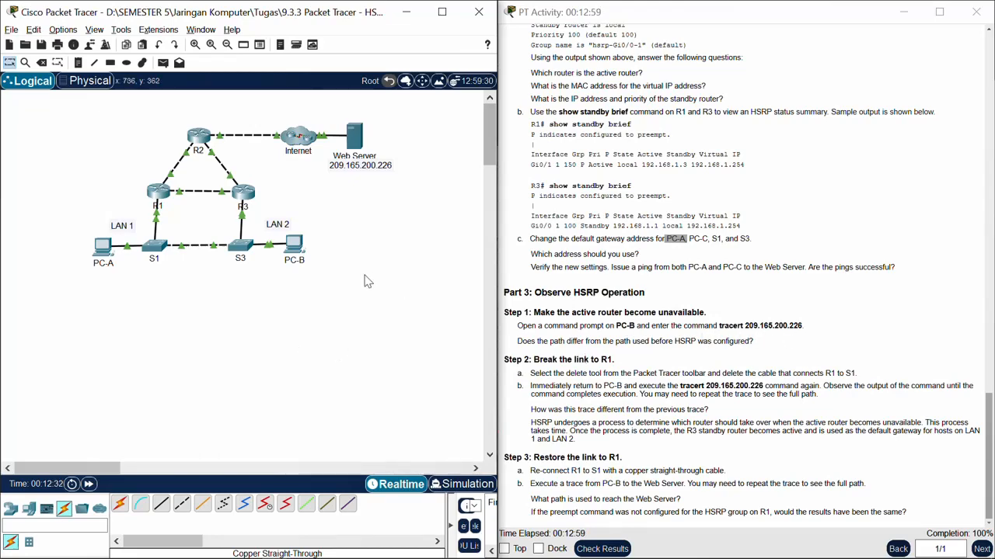
left_click(294, 247)
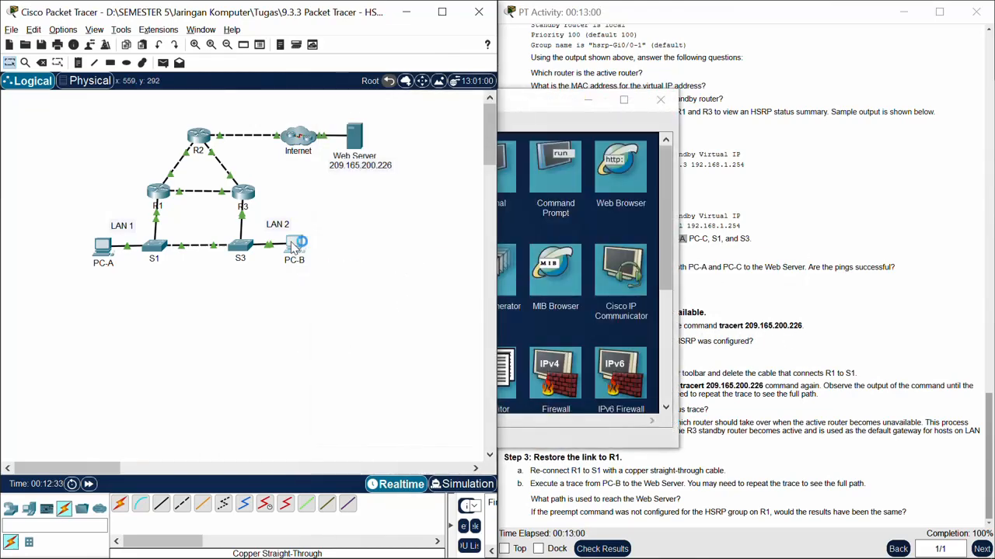
left_click(523, 137)
left_click_drag(440, 101, 233, 95)
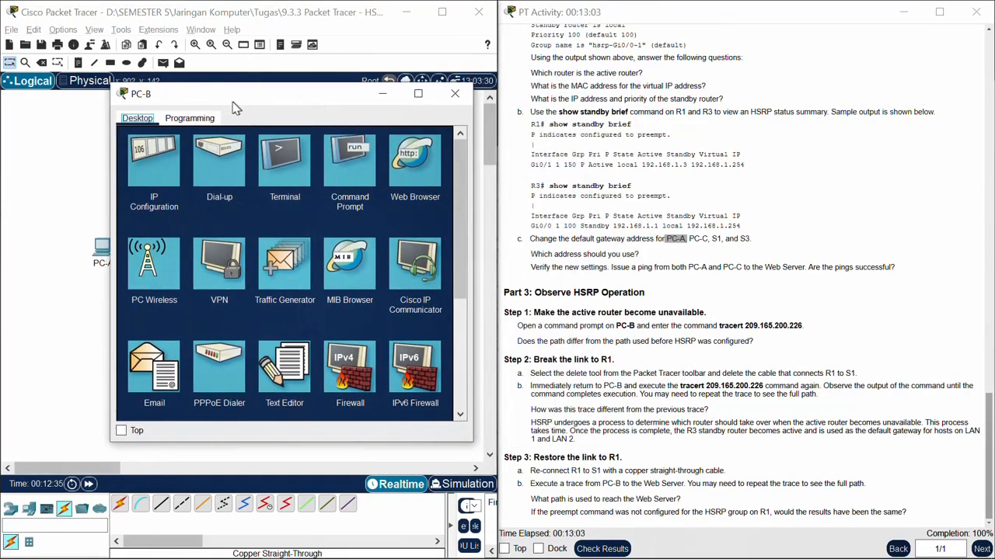
left_click(347, 175)
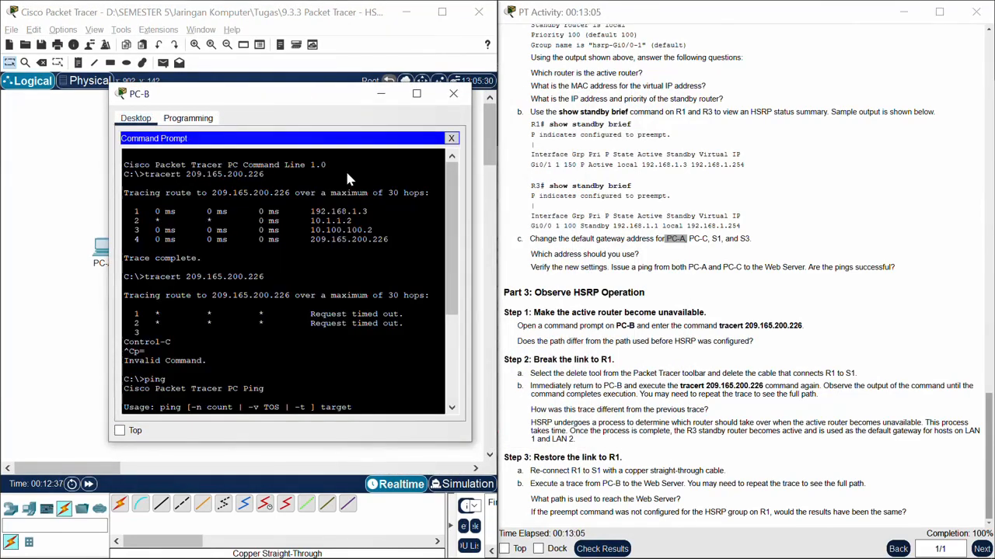
scroll(325, 284, "down", 5)
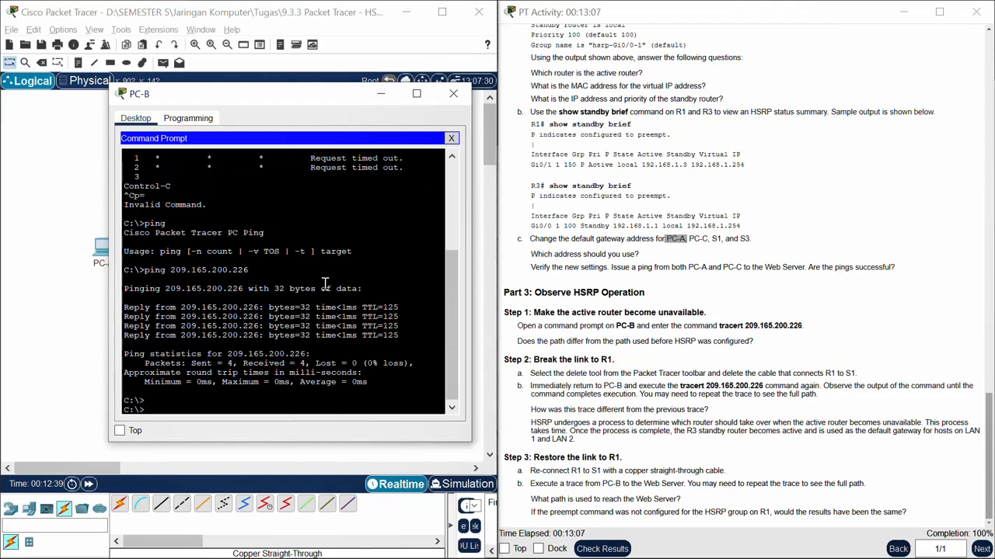
key("Up")
key("Up")
key("Up")
key("Up")
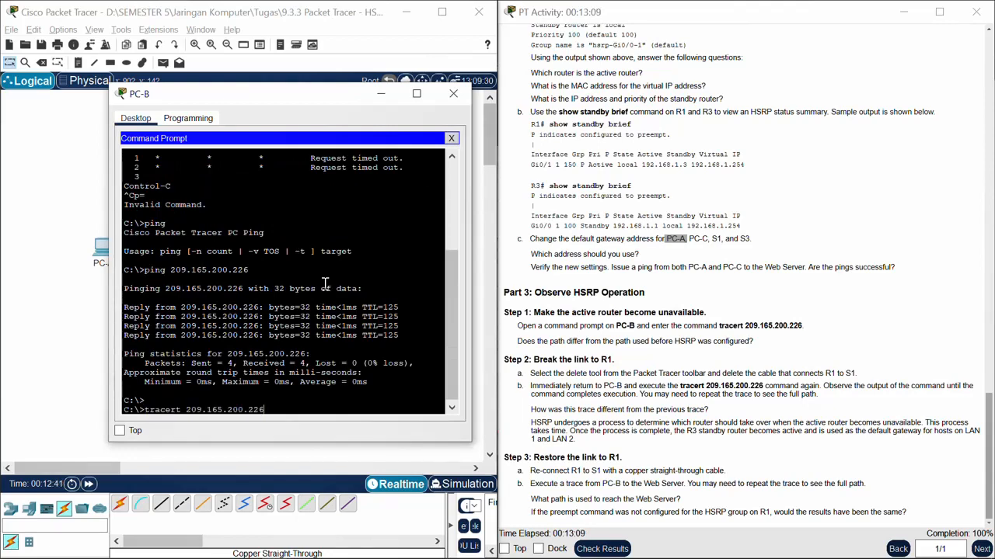
key("Return")
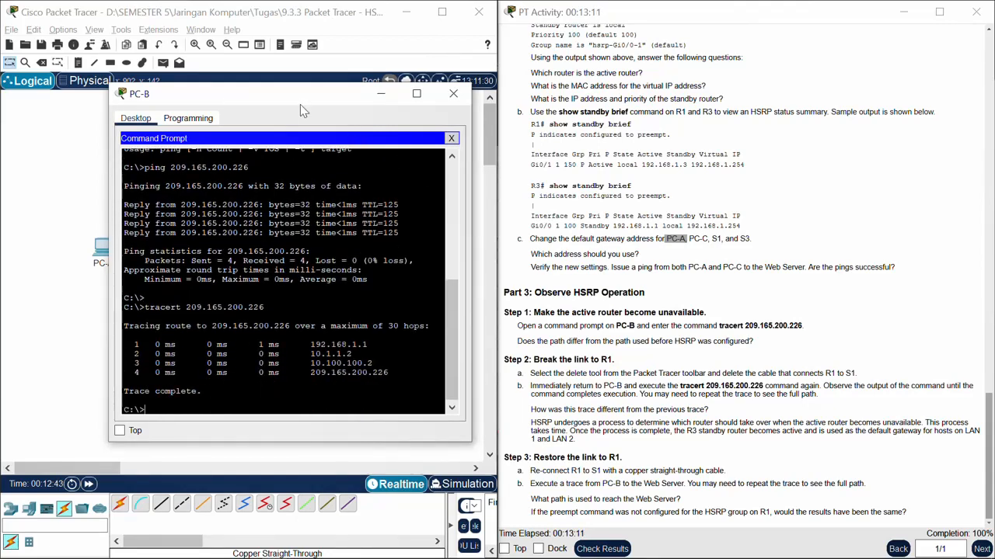
Step: Place PC-B's window beside the topology, check the trace's hops up to the Web Server, and minimize the window
left_click_drag(300, 104, 672, 81)
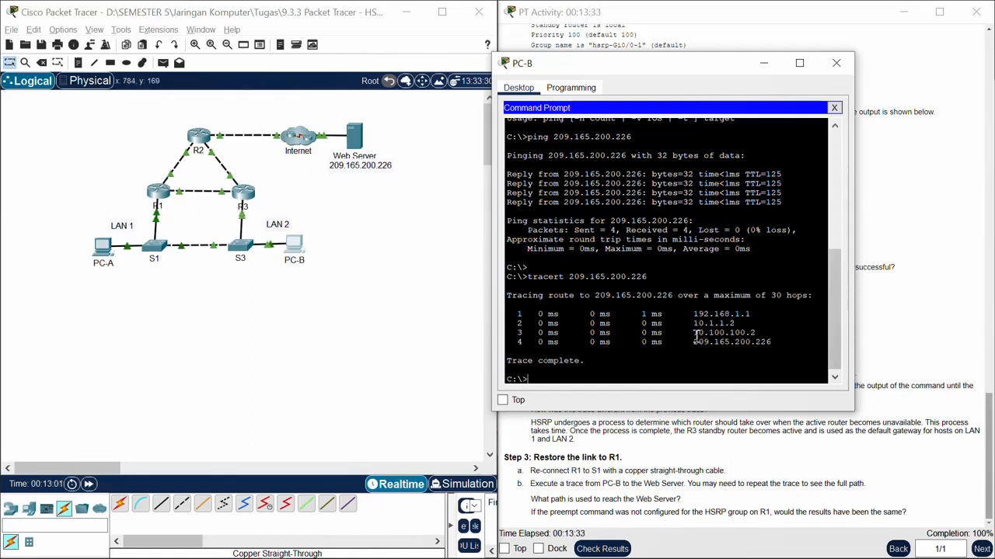
left_click_drag(695, 336, 781, 342)
left_click(768, 333)
left_click_drag(690, 343, 781, 347)
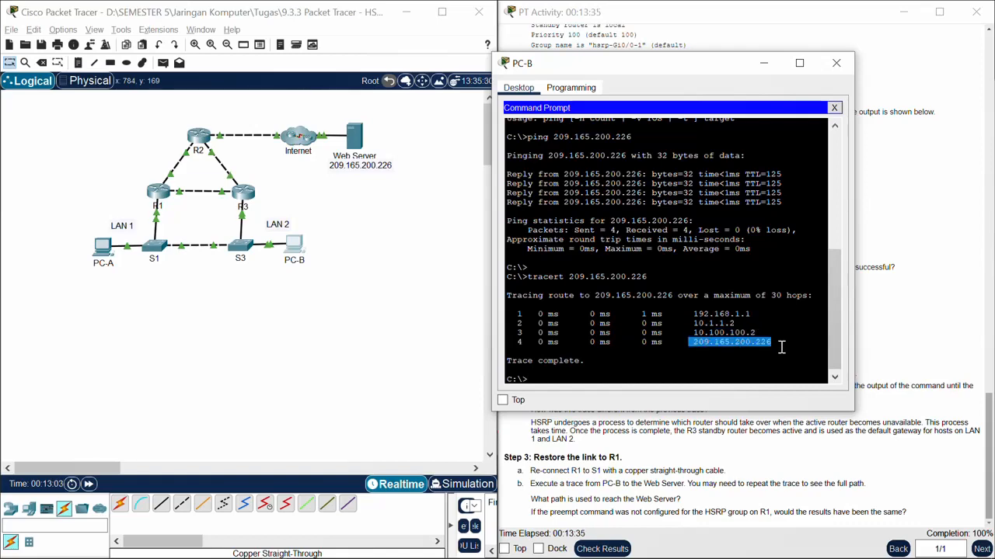
left_click(762, 70)
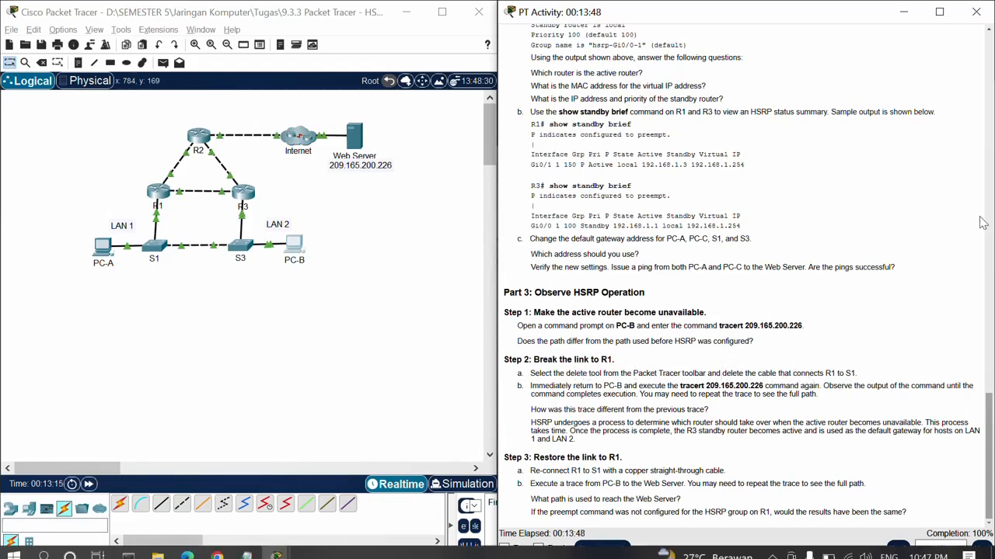
Step: Delete the cable connecting R1 to S1 and leave delete mode
left_click(65, 201)
left_click(41, 63)
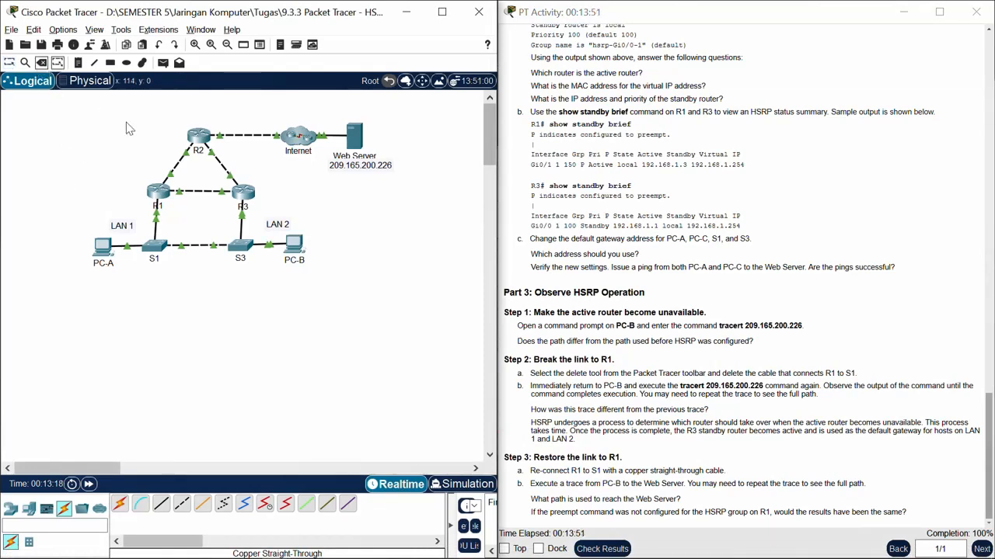
left_click(156, 223)
left_click(41, 63)
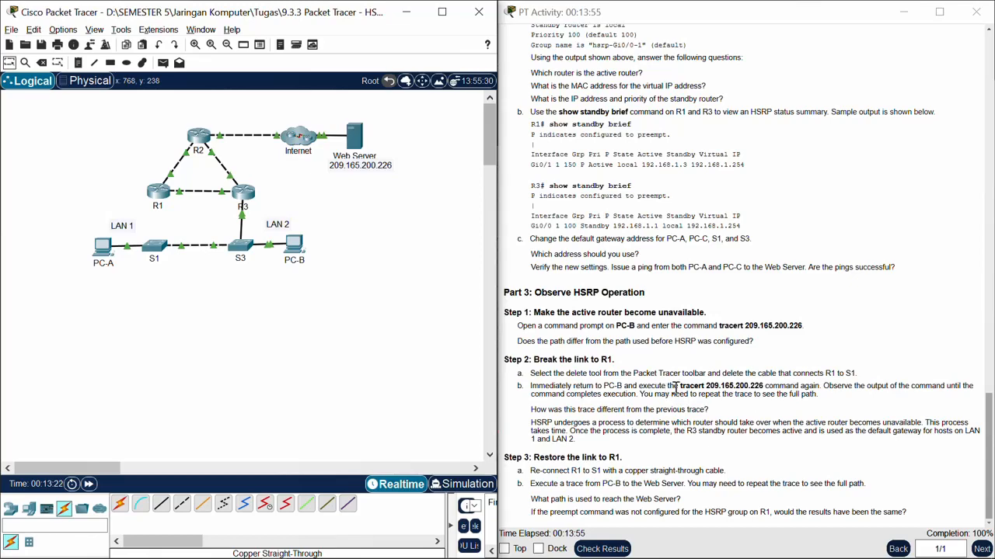
Step: Run "tracert 209.165.200.226" on PC-B with the R1 link broken, and fast-forward the simulation time to finish the trace
left_click_drag(680, 386, 762, 386)
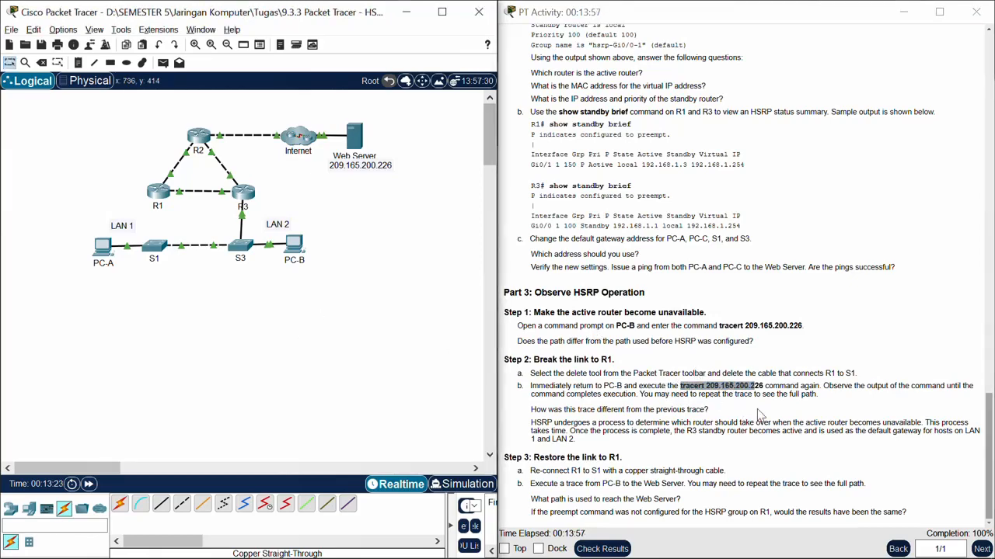
left_click(293, 245)
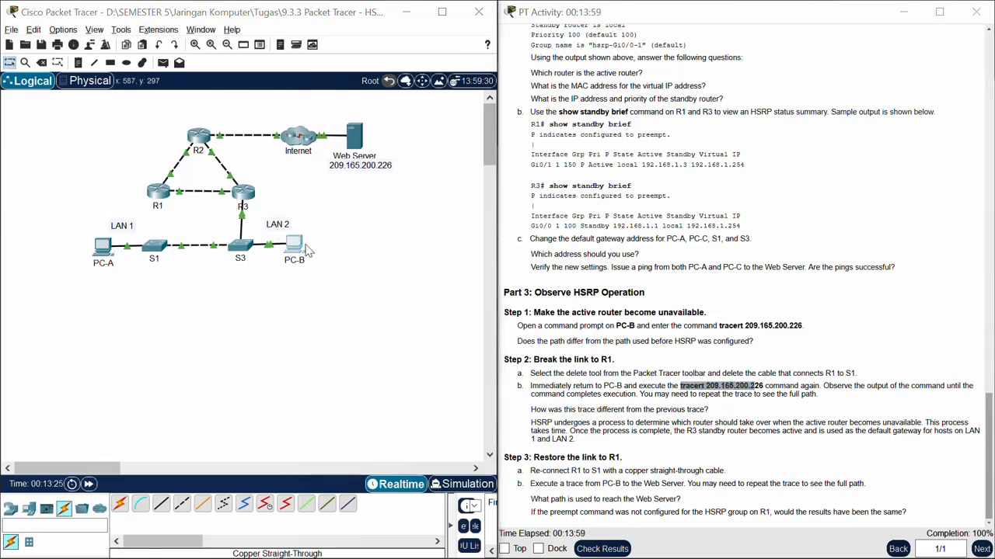
left_click_drag(644, 72, 340, 108)
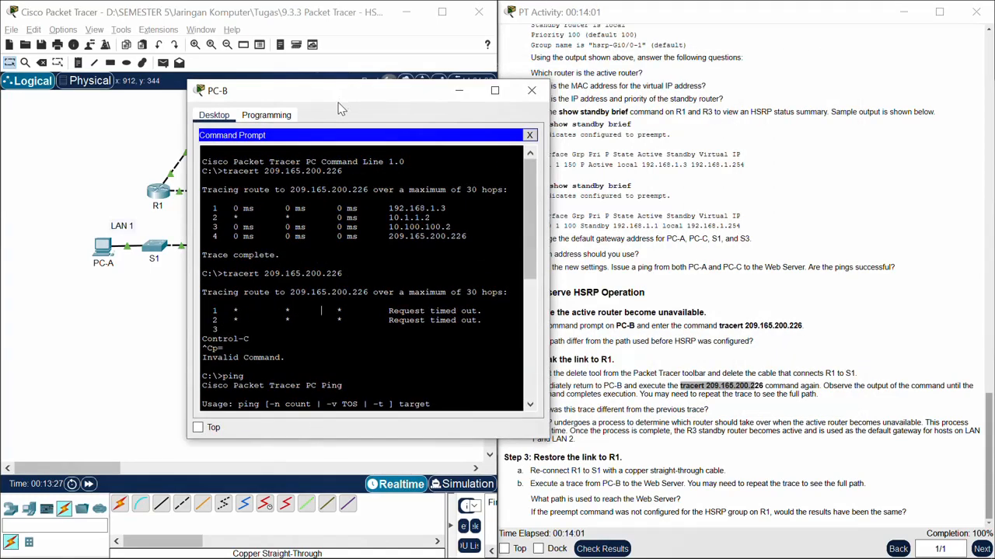
scroll(382, 334, "down", 10)
key("Up")
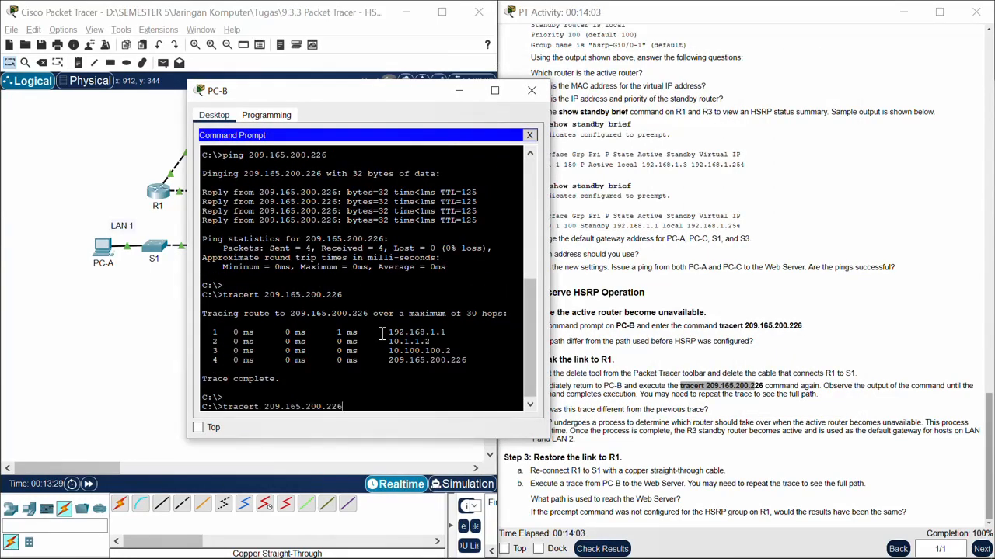
key("Return")
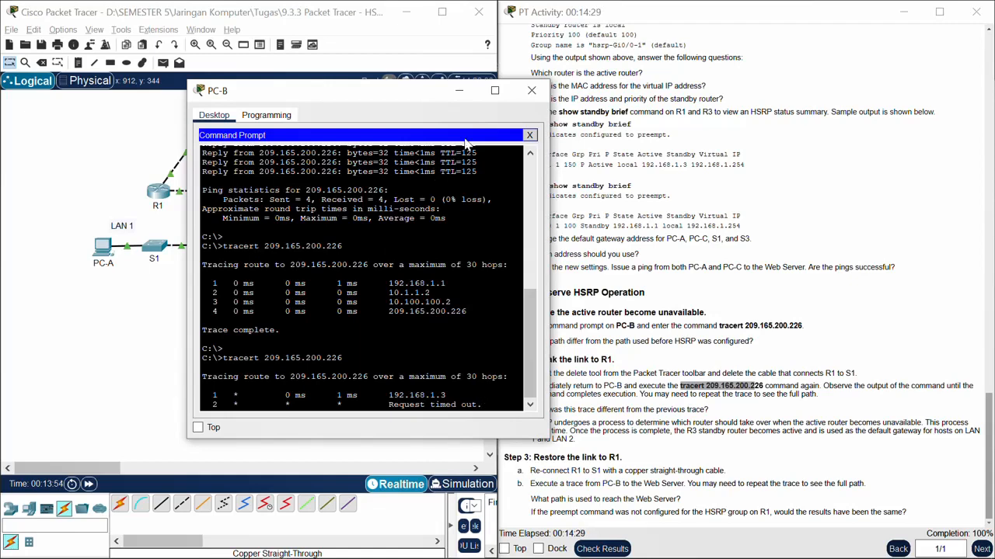
left_click_drag(399, 100, 458, 41)
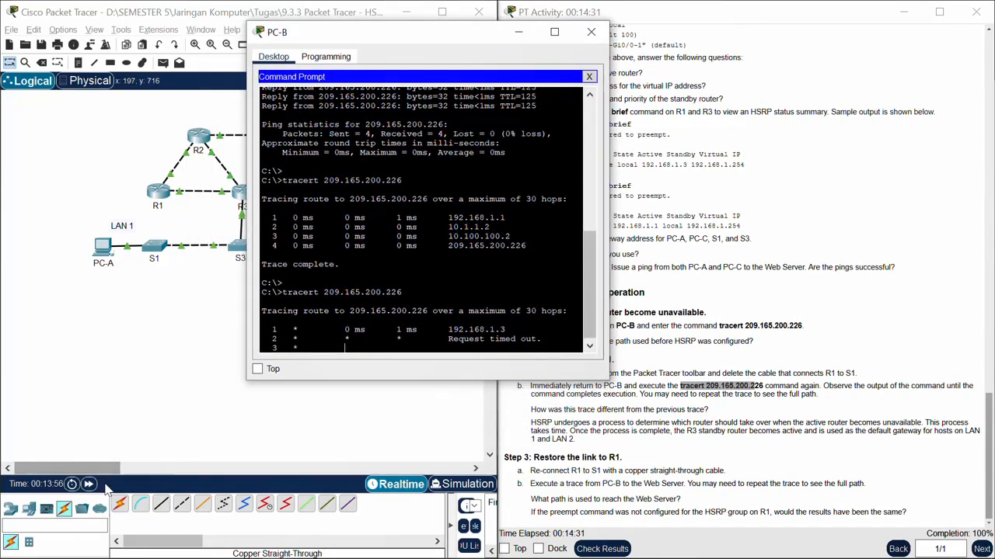
left_click(87, 485)
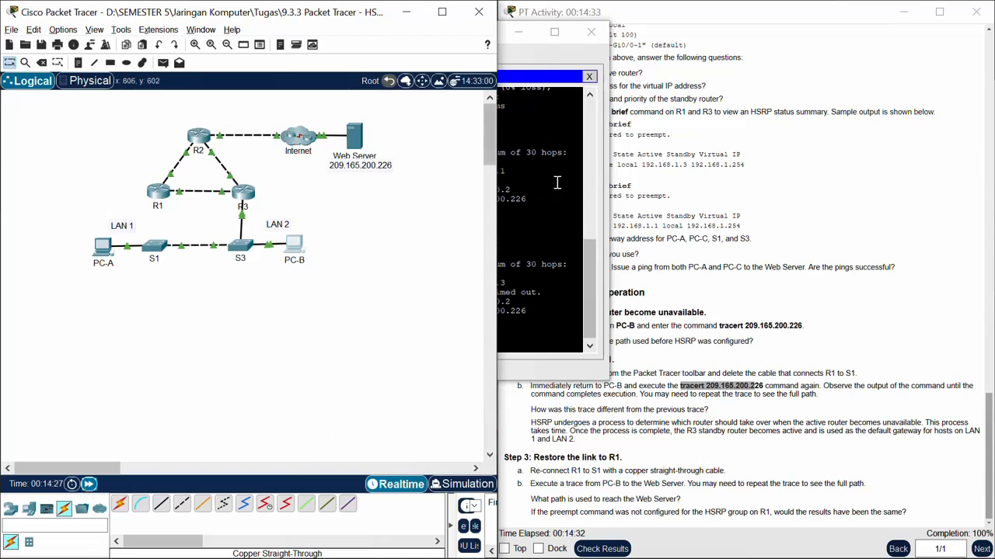
left_click(542, 256)
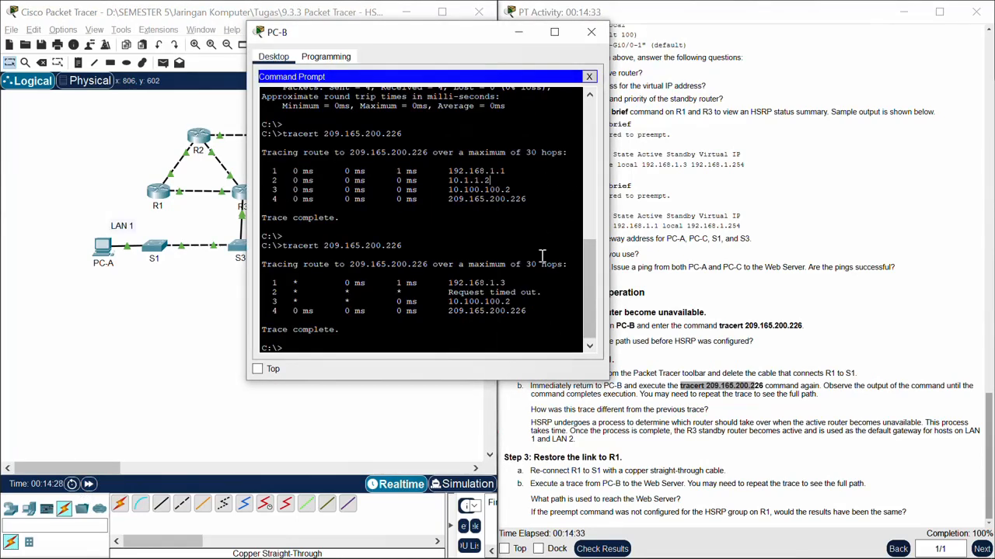
Step: Repeat the trace to 209.165.200.226 on PC-B and compare its hops with the previous traces beside the topology
key("Up")
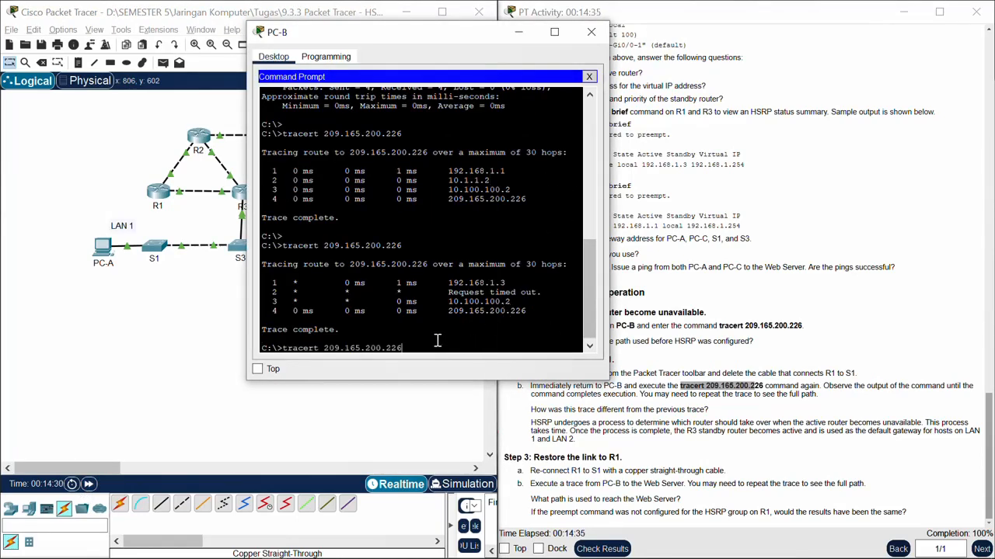
key("Return")
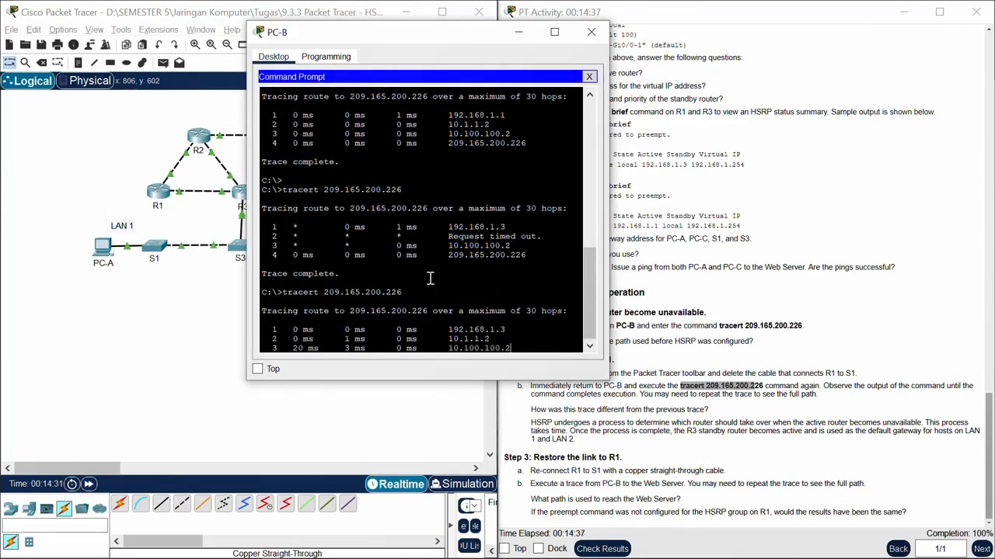
left_click_drag(439, 46, 608, 58)
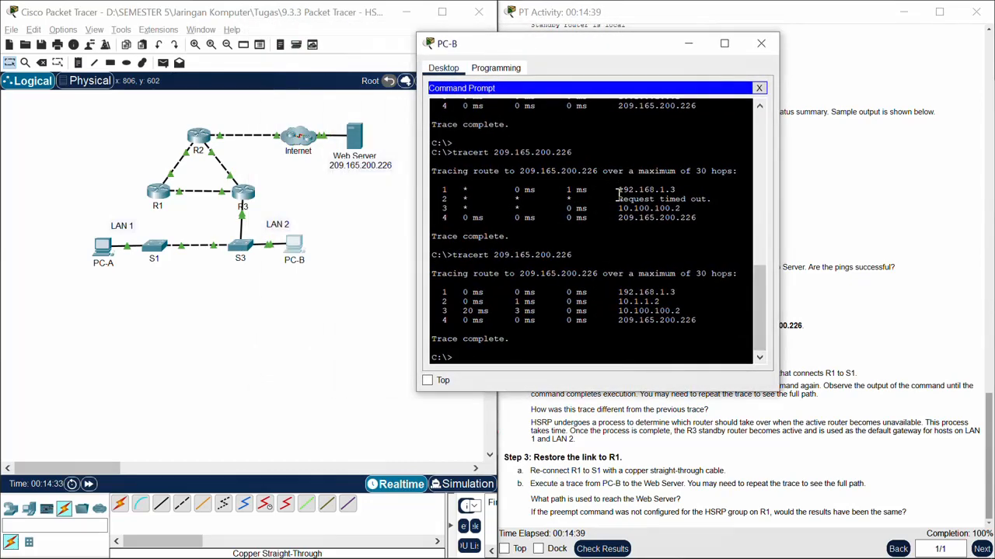
scroll(612, 206, "up", 6)
scroll(613, 206, "down", 3)
scroll(612, 206, "down", 4)
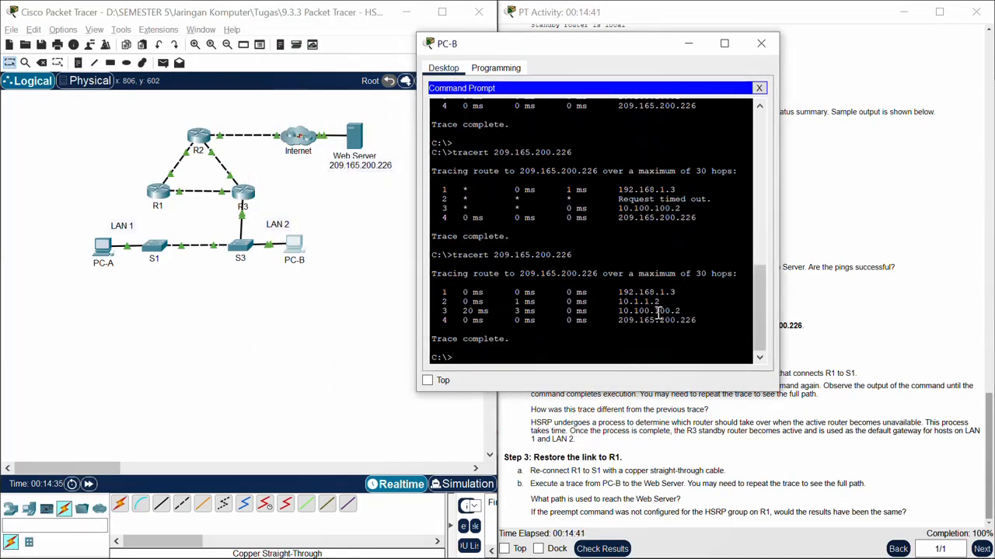
Step: Compare the first-hop addresses of PC-B's traces before and after the R1 link break, and minimize the PC-B window
scroll(622, 309, "up", 3)
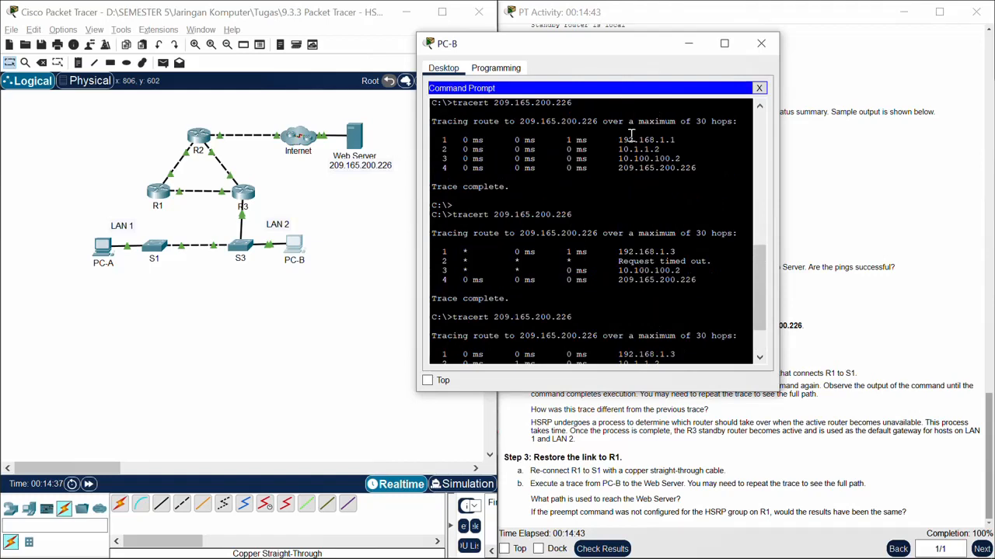
scroll(651, 255, "down", 3)
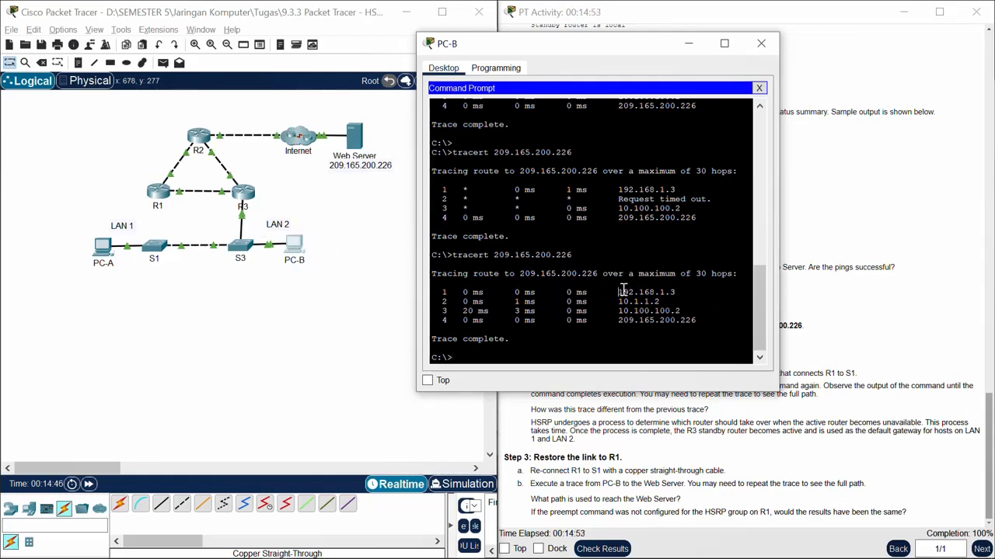
left_click_drag(623, 290, 674, 292)
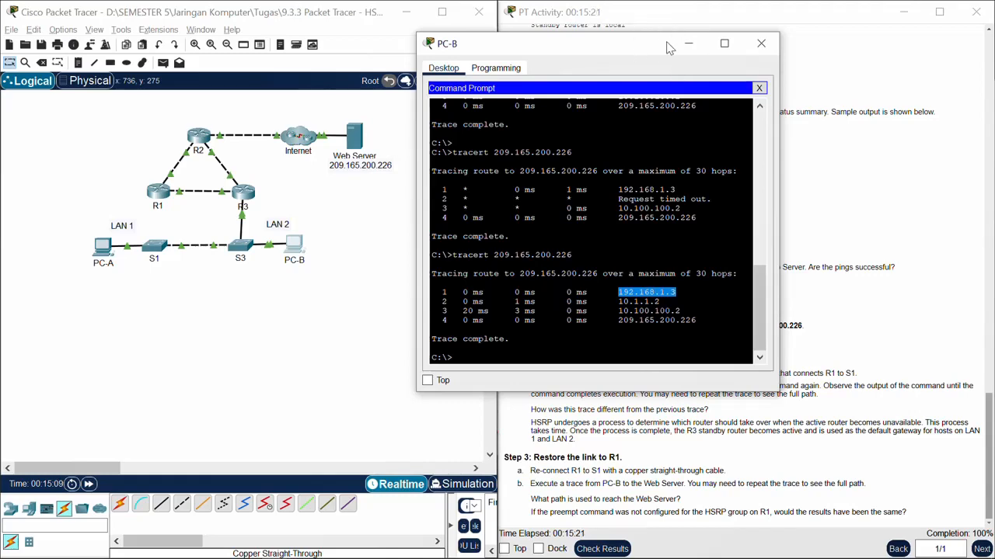
left_click(688, 43)
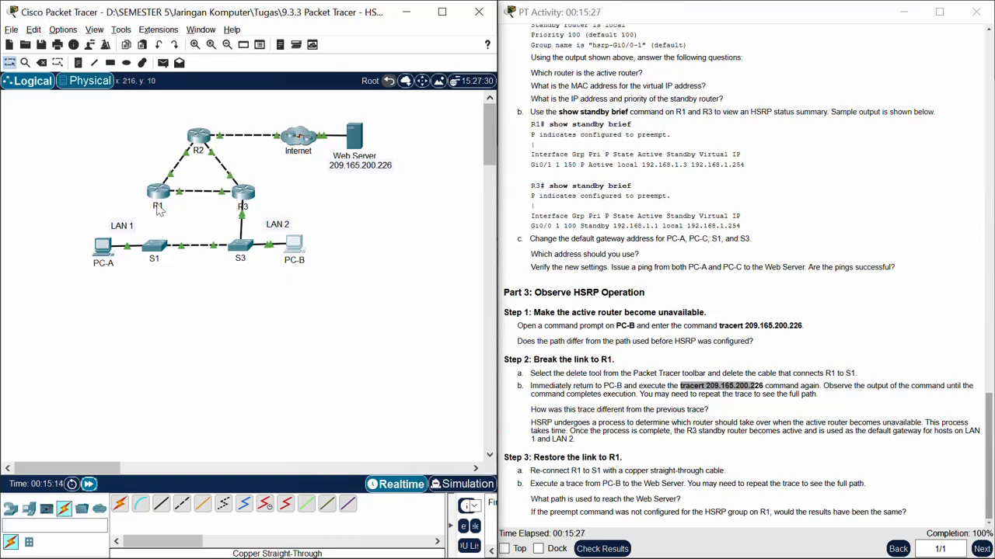
Step: Reconnect R1's GigabitEthernet0/1 to S1's GigabitEthernet0/2 with a copper straight-through cable and fast-forward the simulation time
left_click(163, 506)
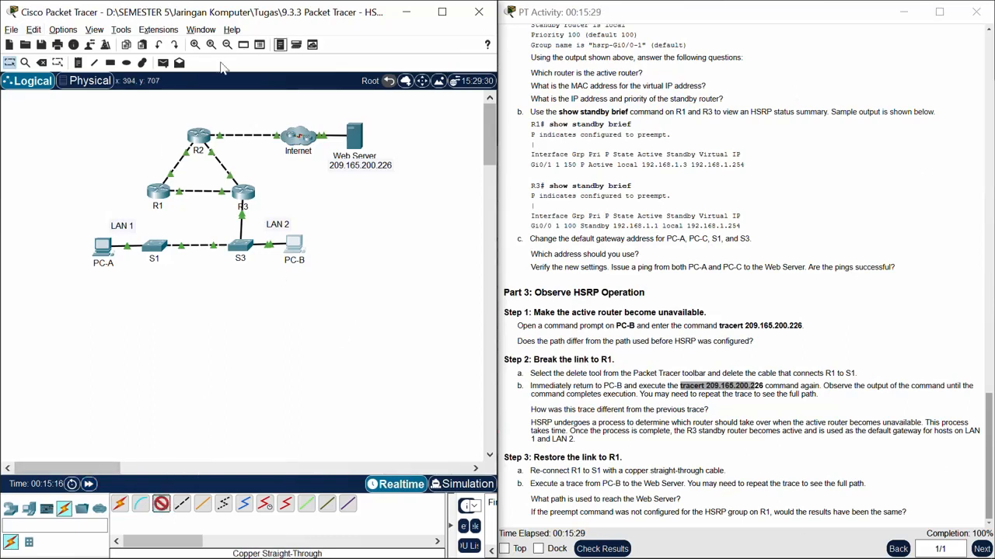
mouse_move(158, 201)
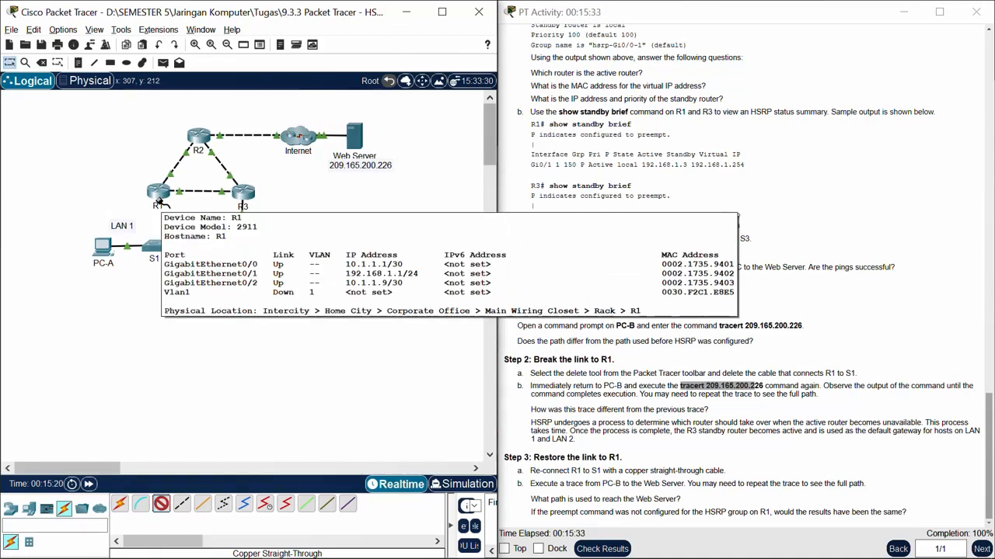
left_click(160, 199)
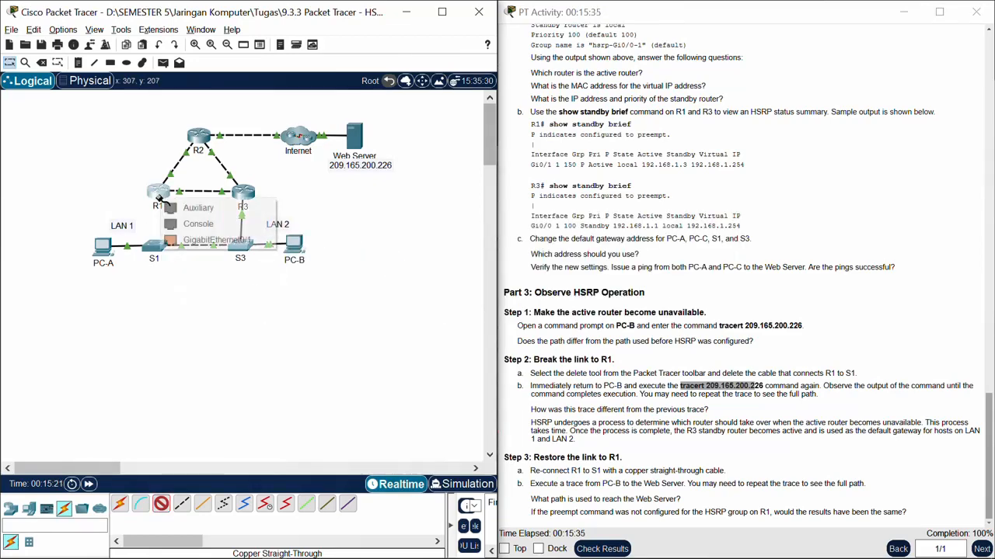
left_click(199, 241)
left_click(154, 246)
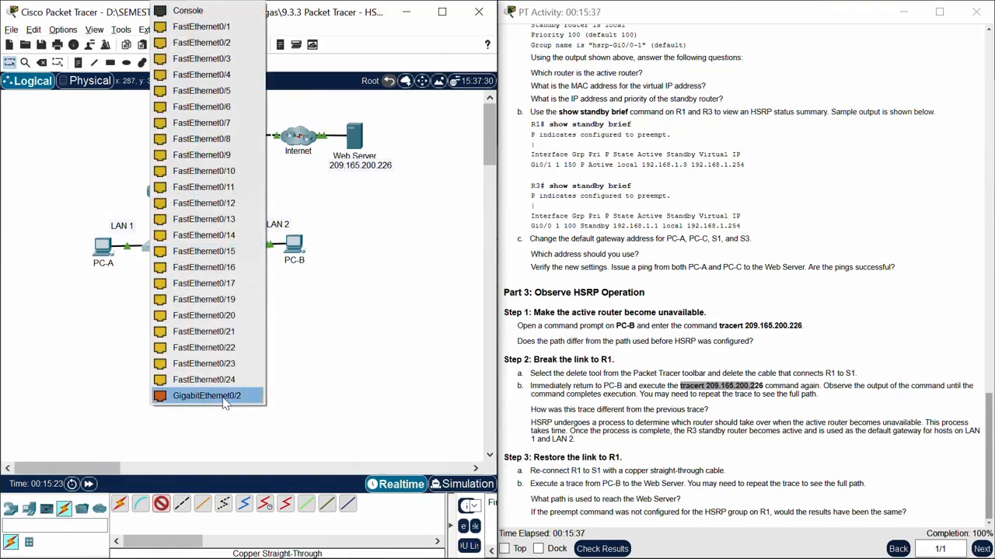
left_click(222, 395)
left_click(88, 484)
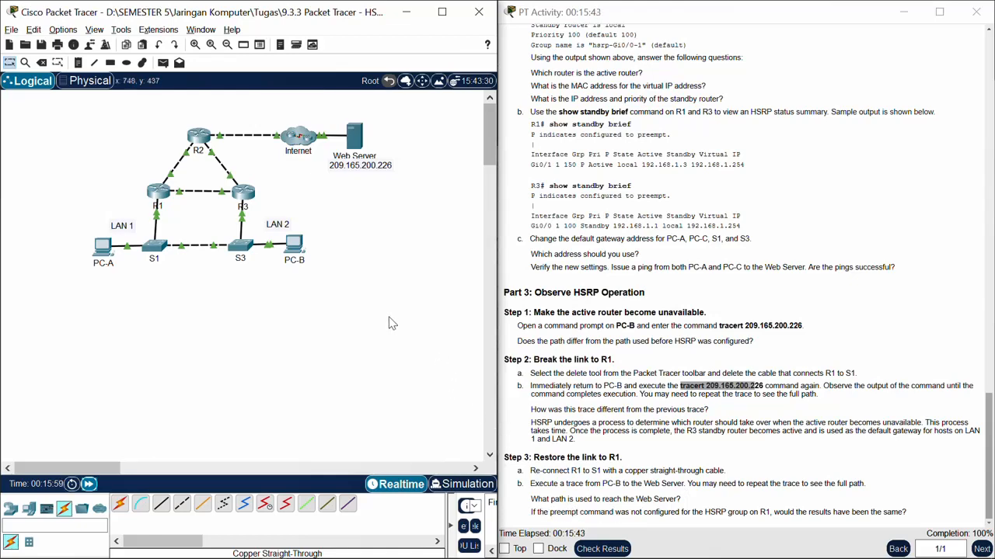
Step: Run "tracert 209.165.200.226" again on PC-B with the R1 link restored, and move its window closer to the topology
left_click(300, 250)
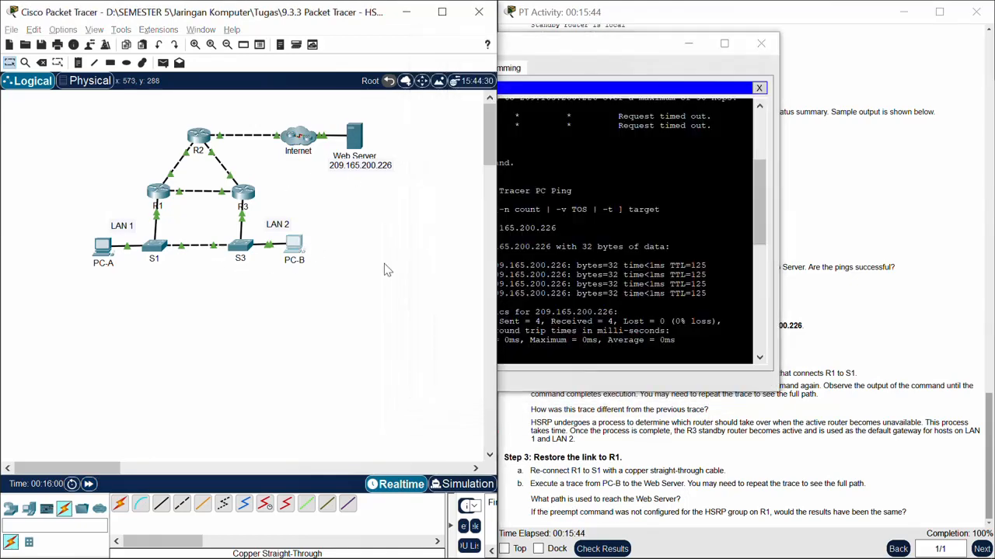
left_click(657, 321)
key("Up")
key("Return")
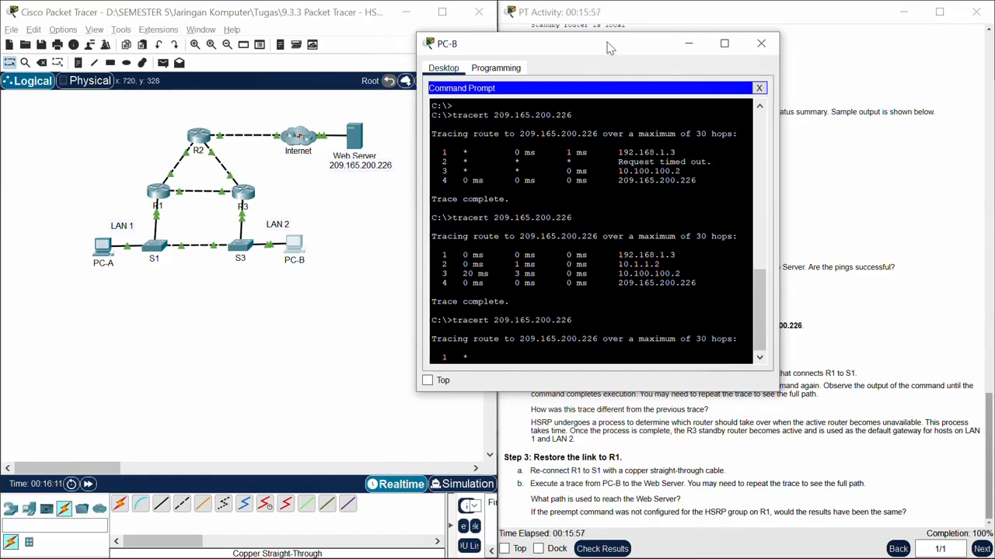
left_click_drag(595, 46, 470, 86)
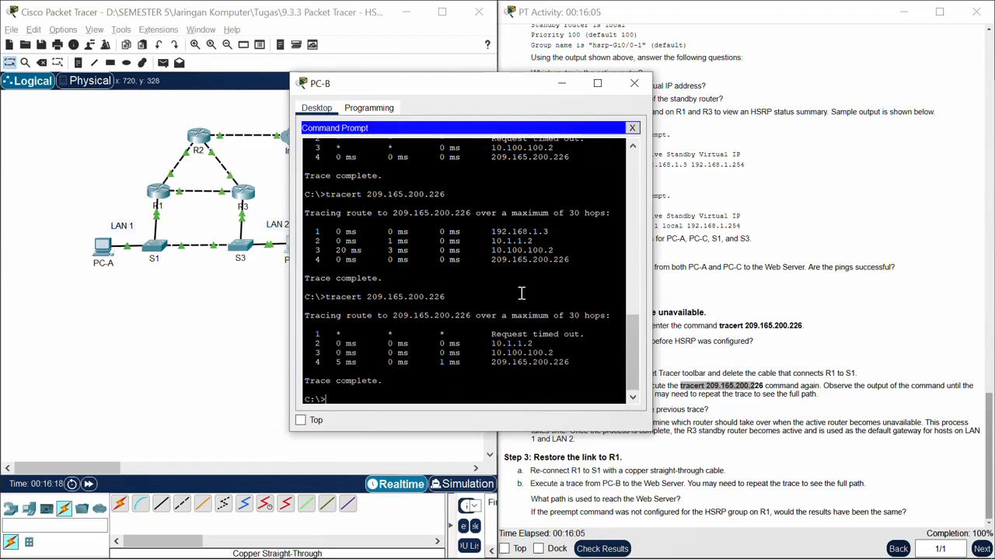
Step: Repeat the trace to 209.165.200.226 on PC-B and highlight the first-hop address of the new trace
key("Up")
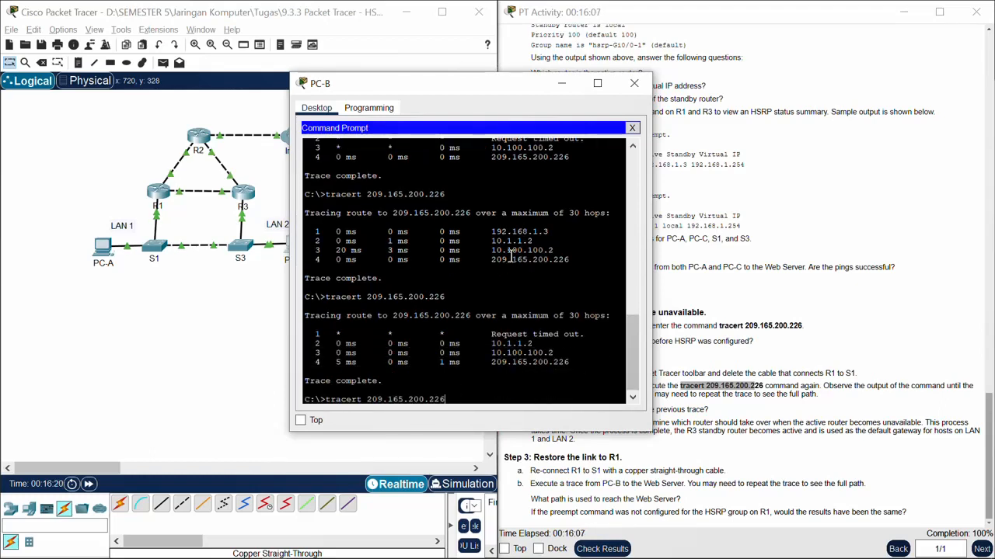
key("Return")
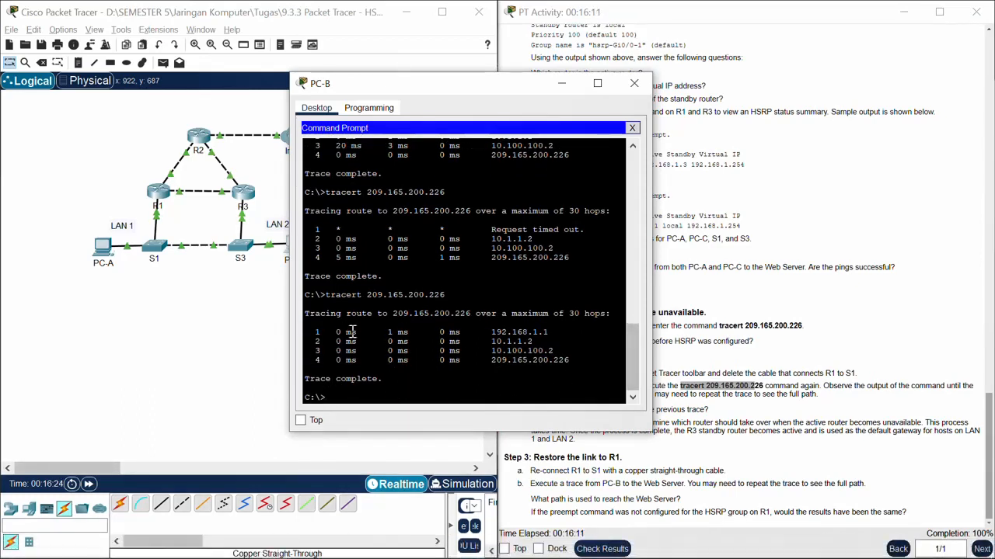
left_click_drag(494, 332, 550, 333)
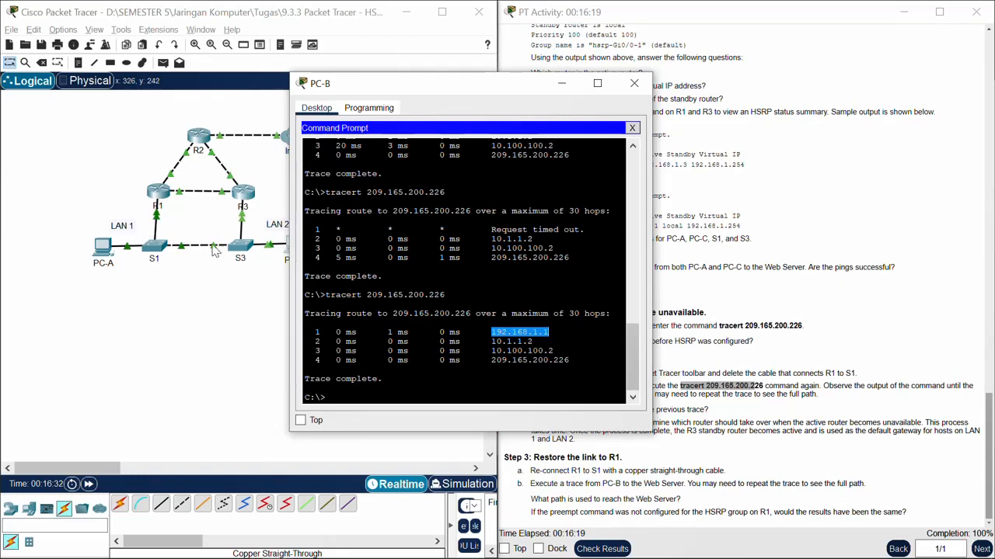
Step: Clear PC-B's window off the topology by minimizing it, and return to the addressing table at the start of the activity instructions
left_click_drag(423, 94, 555, 78)
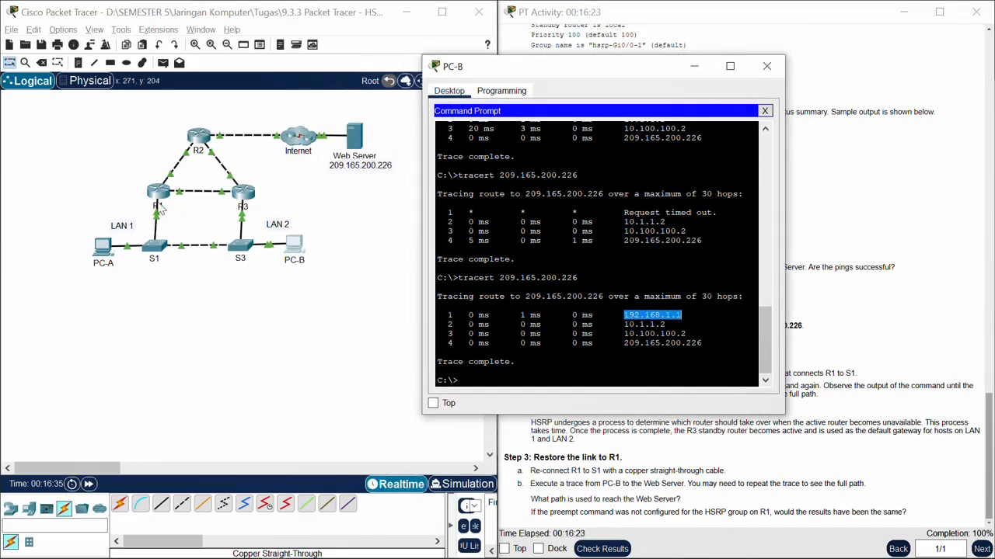
left_click(694, 69)
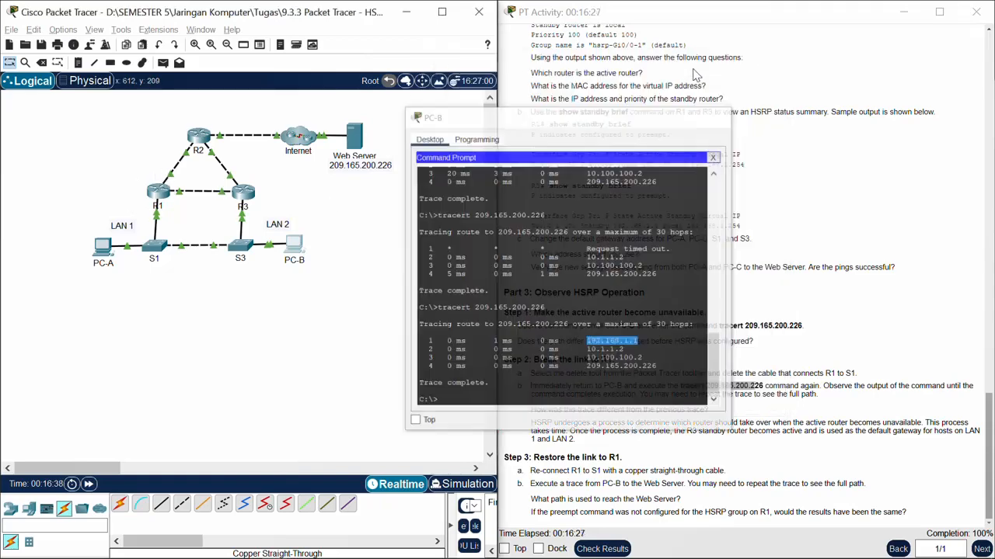
scroll(640, 264, "up", 15)
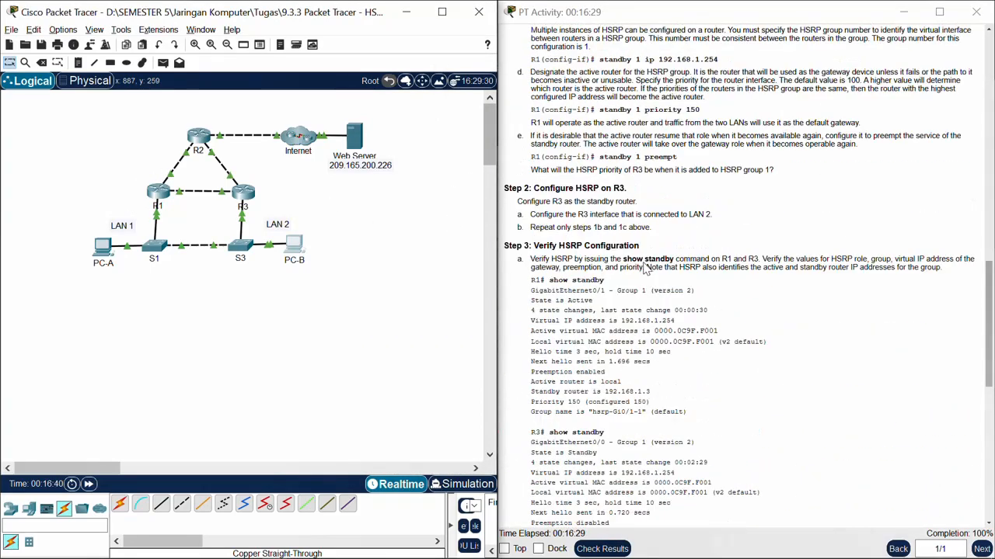
scroll(640, 261, "up", 10)
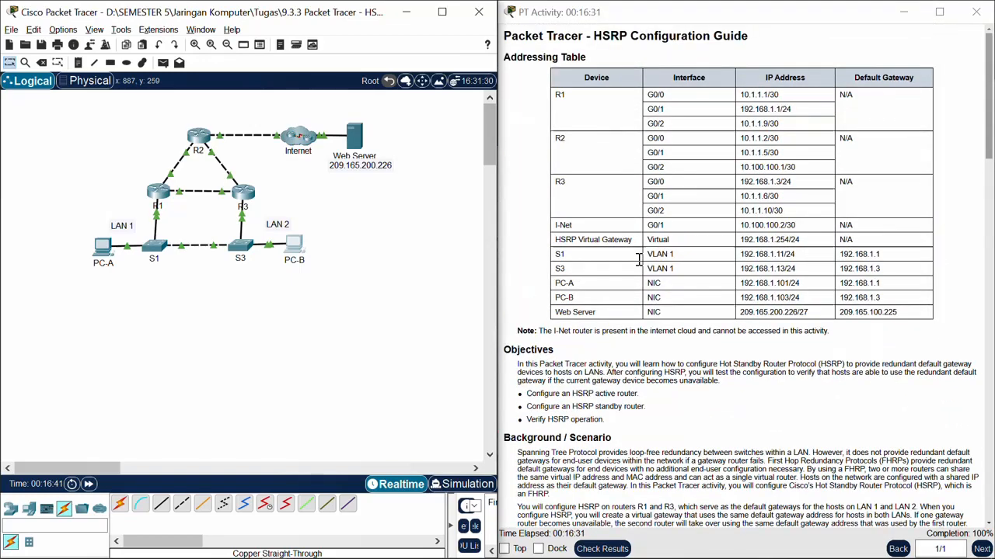